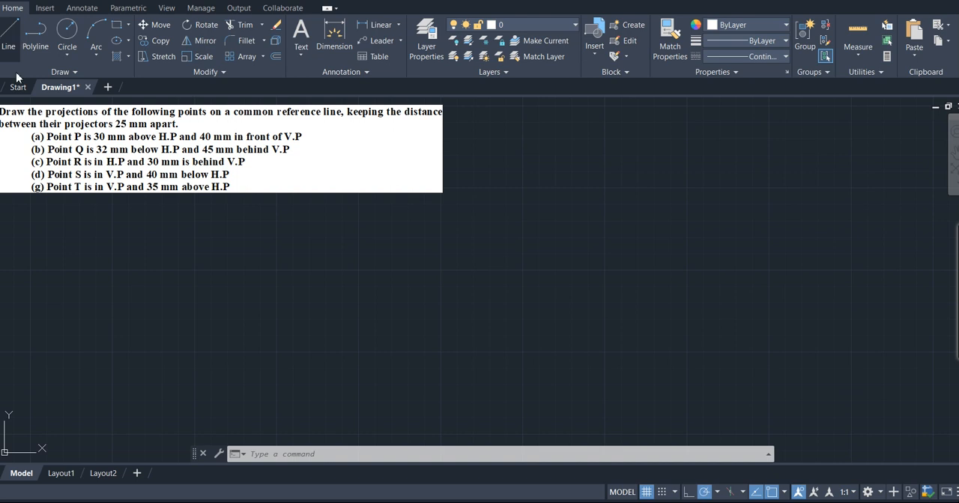
- Draw a 125 mm horizontal reference line in the empty area below the problem statement
{"action": "left_click", "coordinate": [118, 325]}
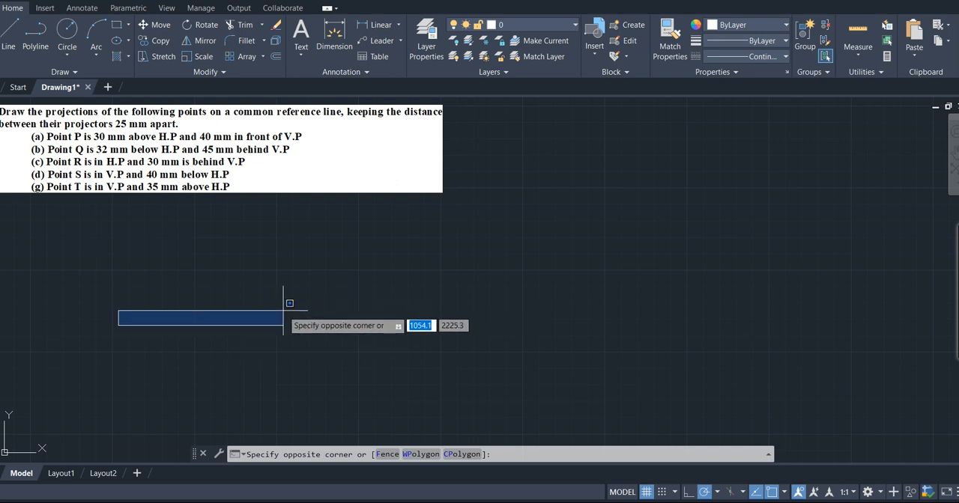
{"action": "key", "text": "Return"}
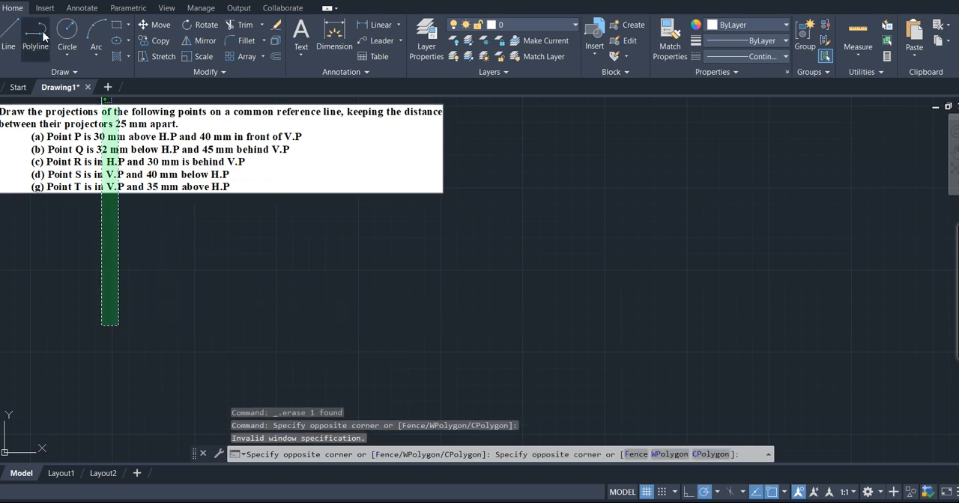
{"action": "left_click", "coordinate": [6, 42]}
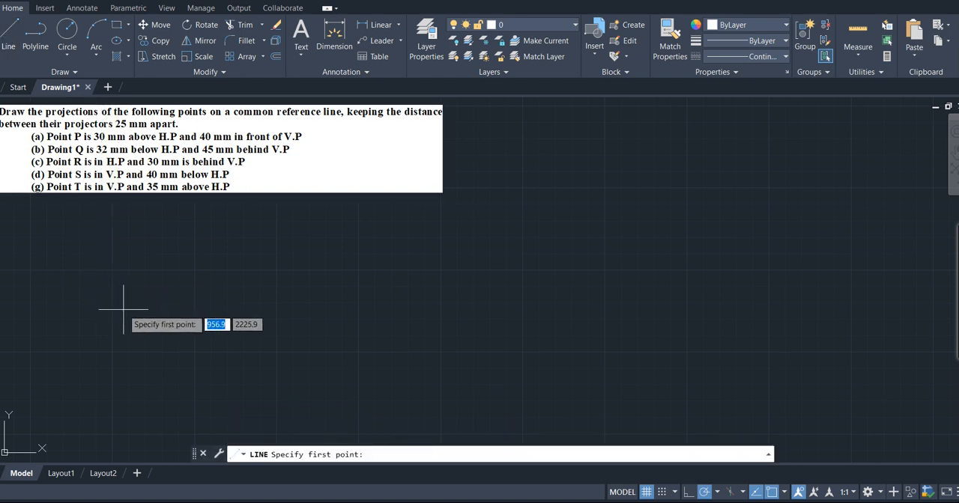
{"action": "left_click", "coordinate": [129, 344]}
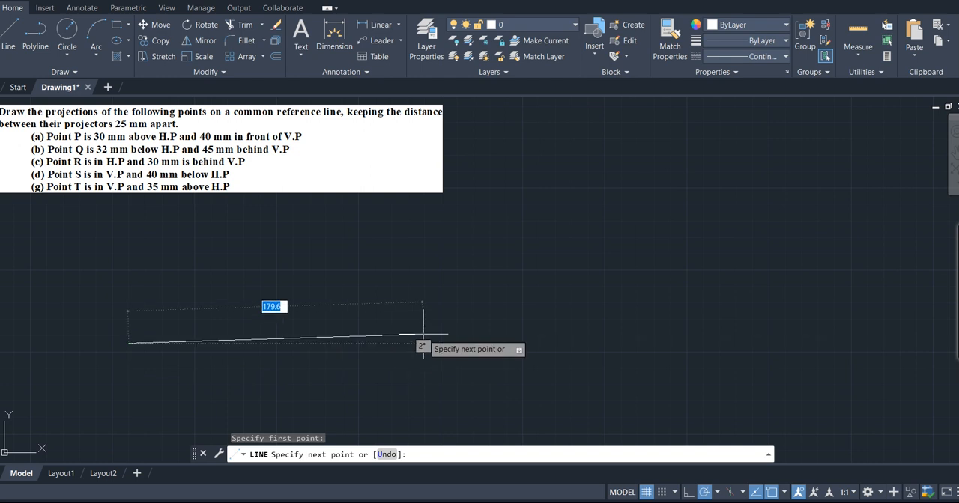
{"action": "key", "text": "XF86AudioRaiseVolume"}
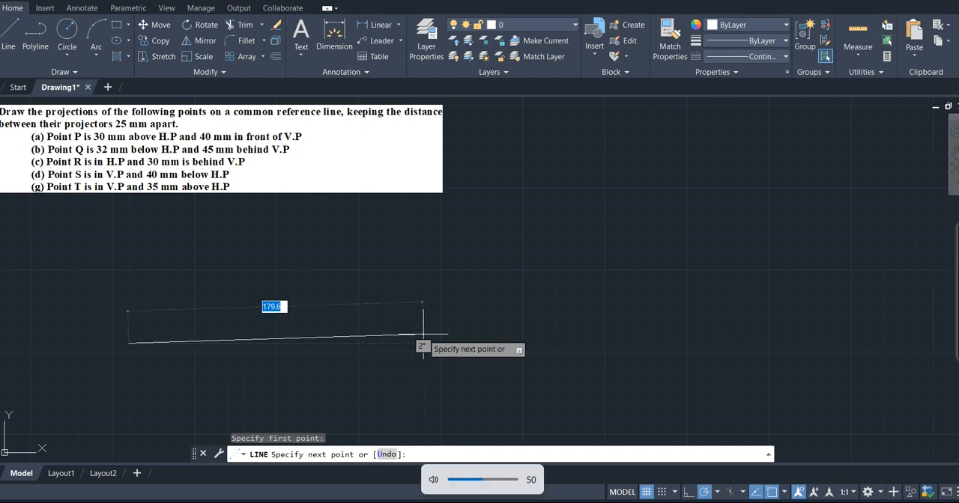
{"action": "key", "text": "XF86AudioRaiseVolume"}
{"action": "key", "text": "XF86AudioRaiseVolume"}
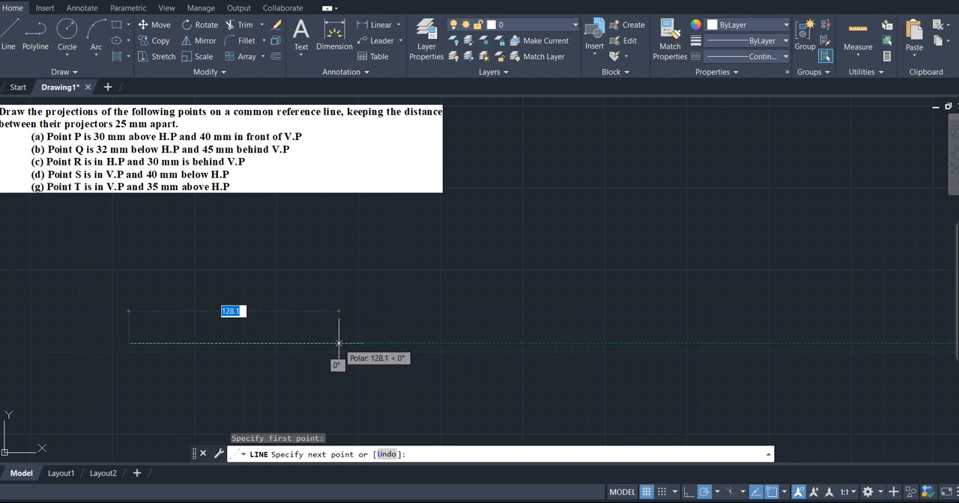
{"action": "type", "text": "125"}
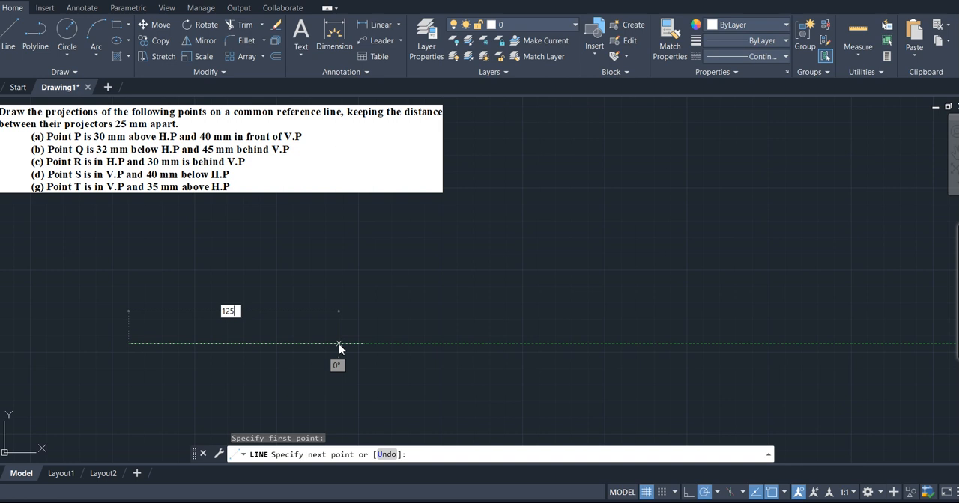
{"action": "key", "text": "Return"}
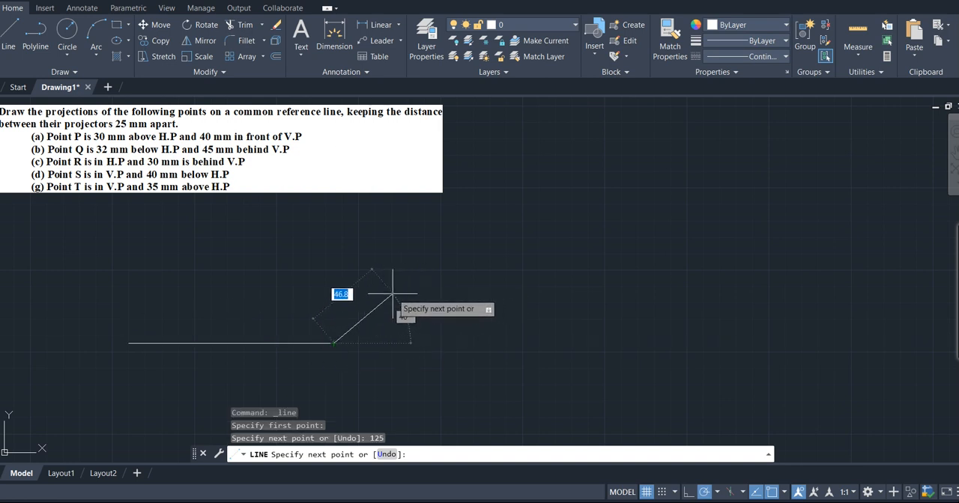
{"action": "key", "text": "Return"}
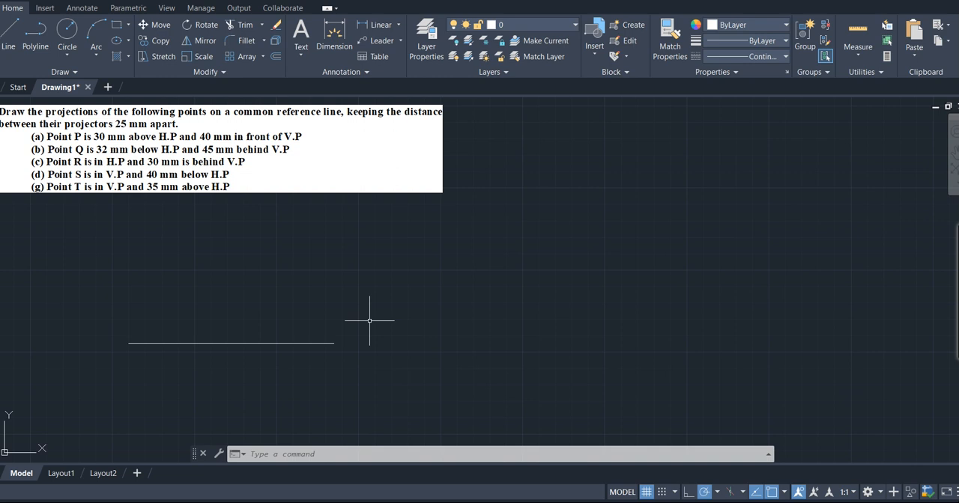
- Divide the horizontal reference line into 5 equal segments with the Divide command
{"action": "type", "text": "DIV"}
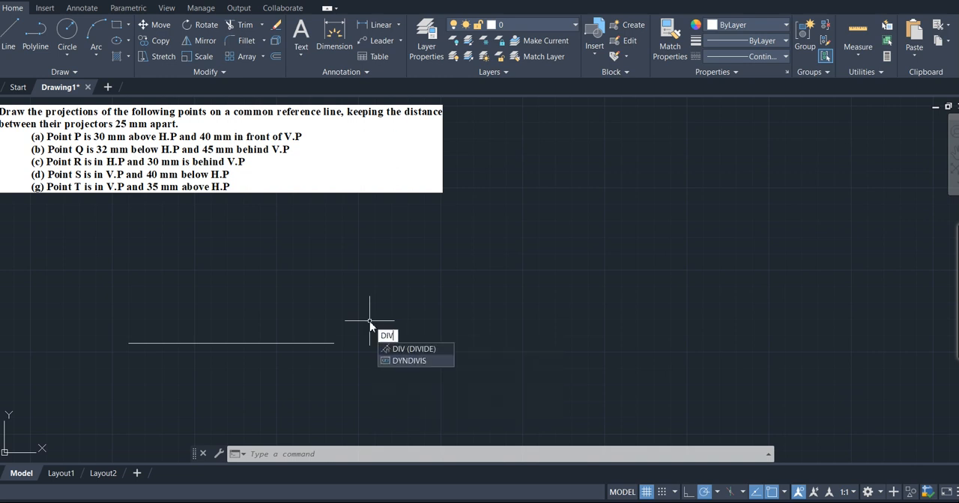
{"action": "left_click", "coordinate": [417, 349]}
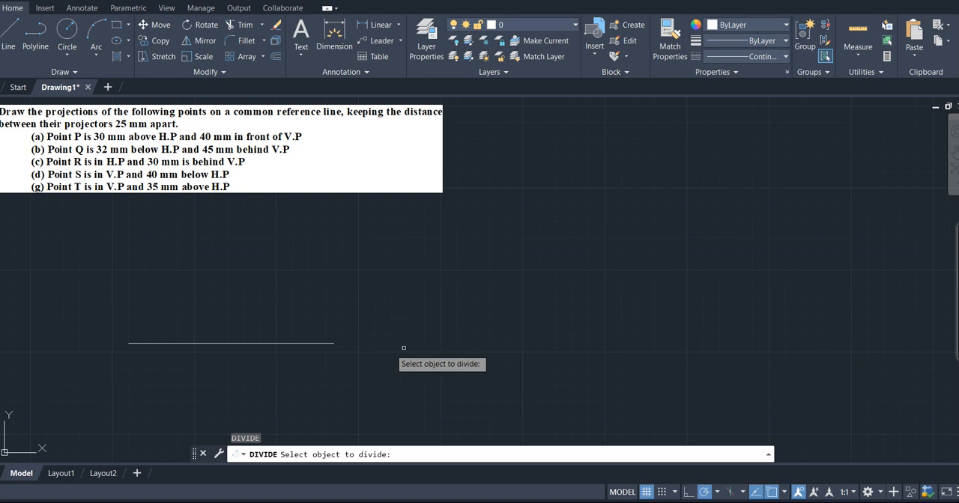
{"action": "left_click", "coordinate": [297, 342]}
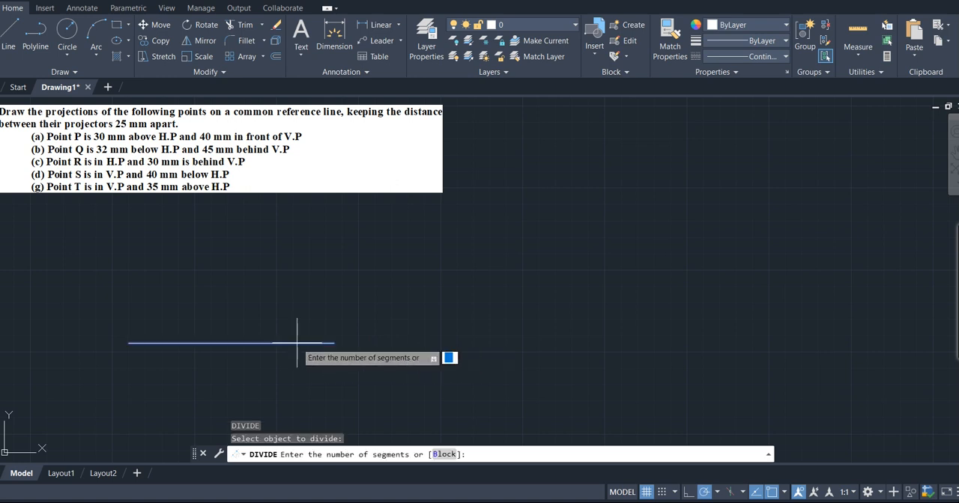
{"action": "type", "text": "5"}
{"action": "key", "text": "Return"}
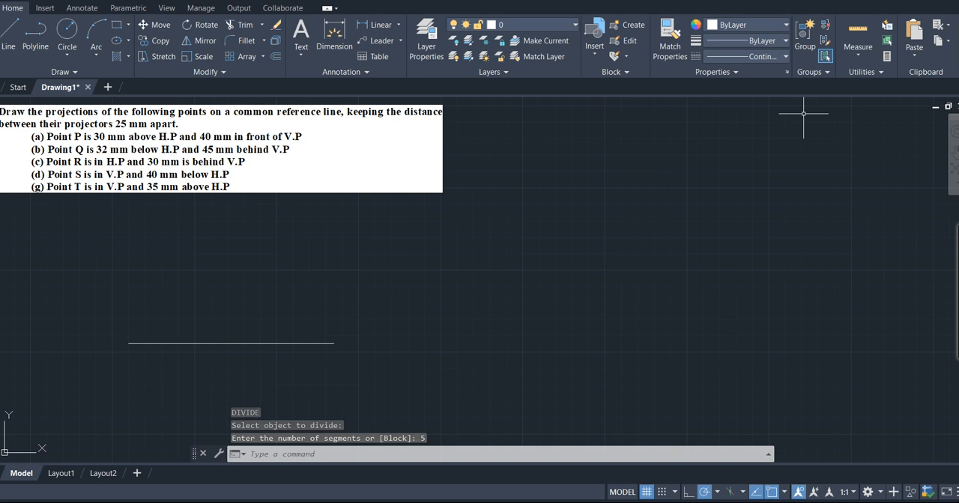
- Set the point style to the plus-shaped marker with a size of 2 in absolute units
{"action": "left_click", "coordinate": [881, 73]}
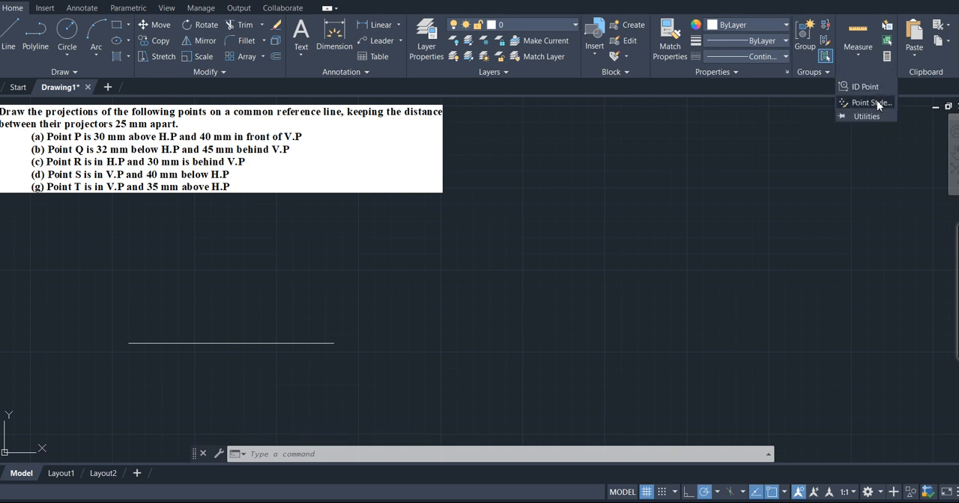
{"action": "left_click", "coordinate": [872, 102]}
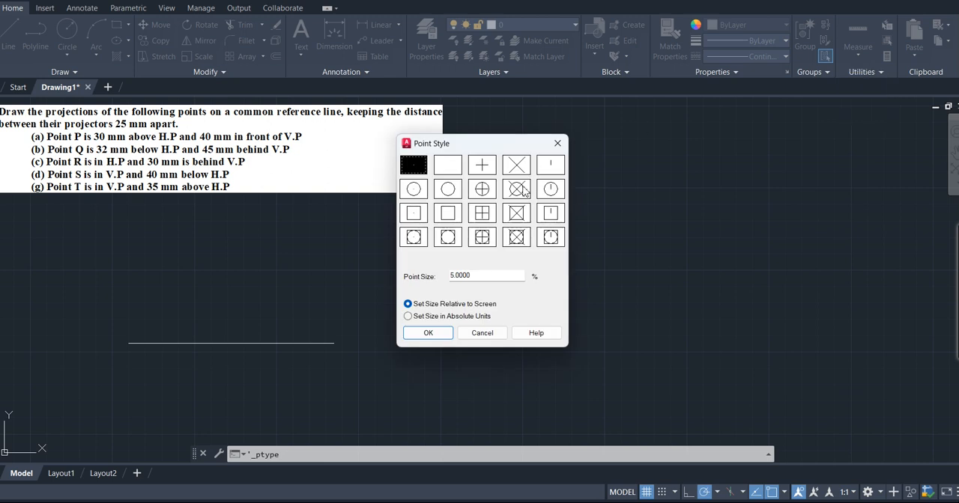
{"action": "left_click", "coordinate": [487, 166]}
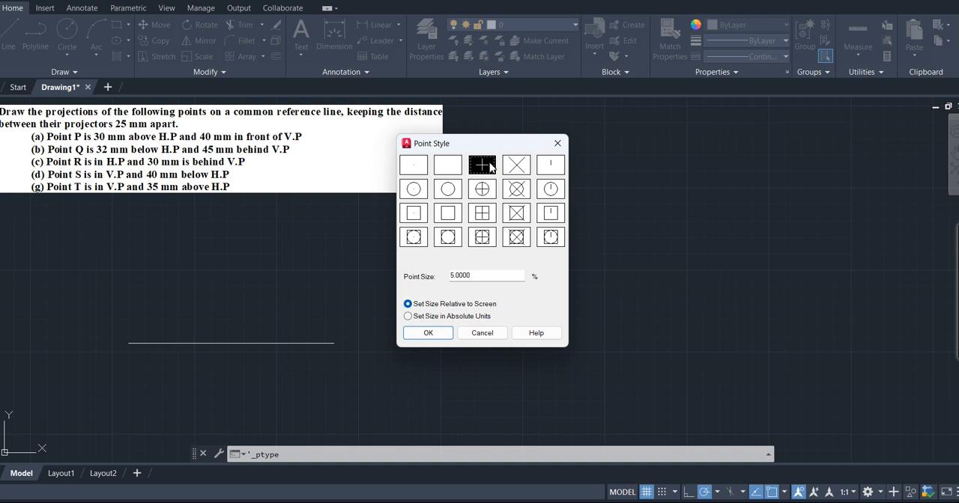
{"action": "left_click", "coordinate": [481, 277]}
{"action": "key", "text": "BackSpace"}
{"action": "key", "text": "BackSpace"}
{"action": "key", "text": "BackSpace"}
{"action": "key", "text": "BackSpace"}
{"action": "key", "text": "BackSpace"}
{"action": "key", "text": "BackSpace"}
{"action": "type", "text": "2"}
{"action": "left_click", "coordinate": [409, 317]}
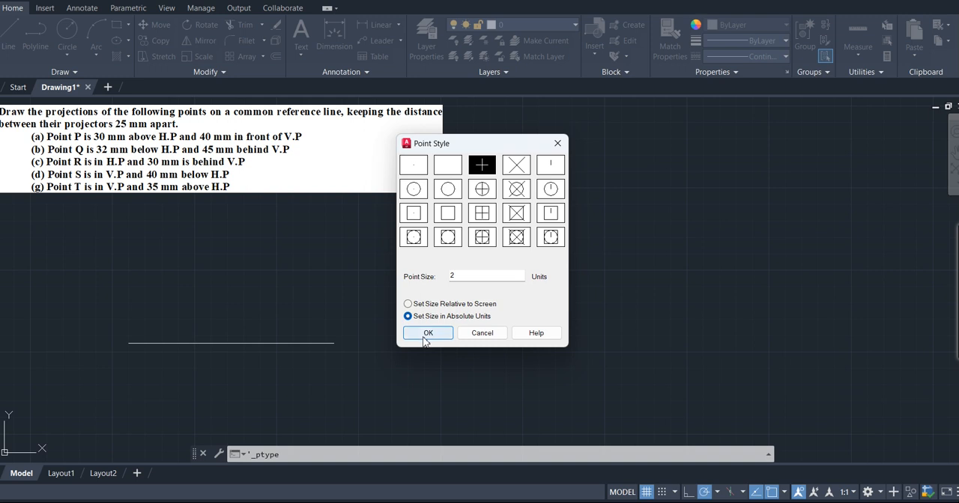
{"action": "left_click", "coordinate": [424, 336]}
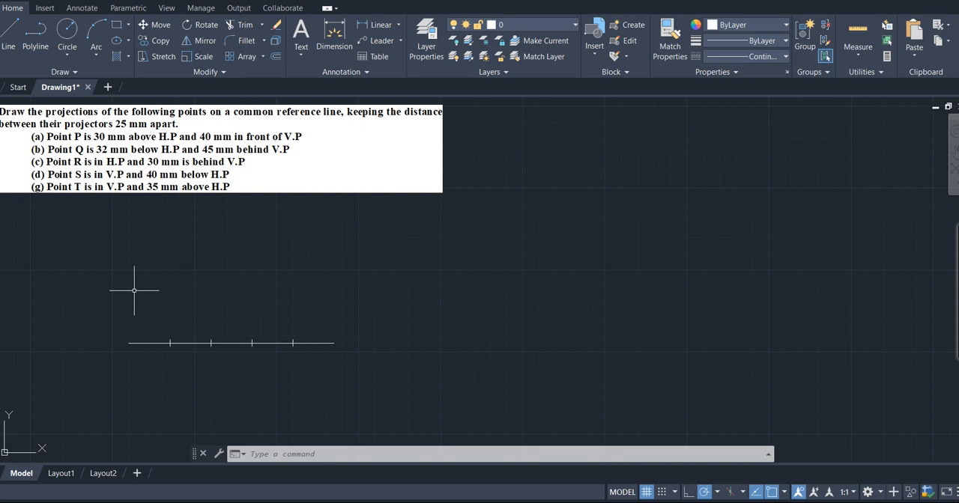
- Draw a 30 mm vertical line upward from the left end of the reference line
{"action": "type", "text": "l"}
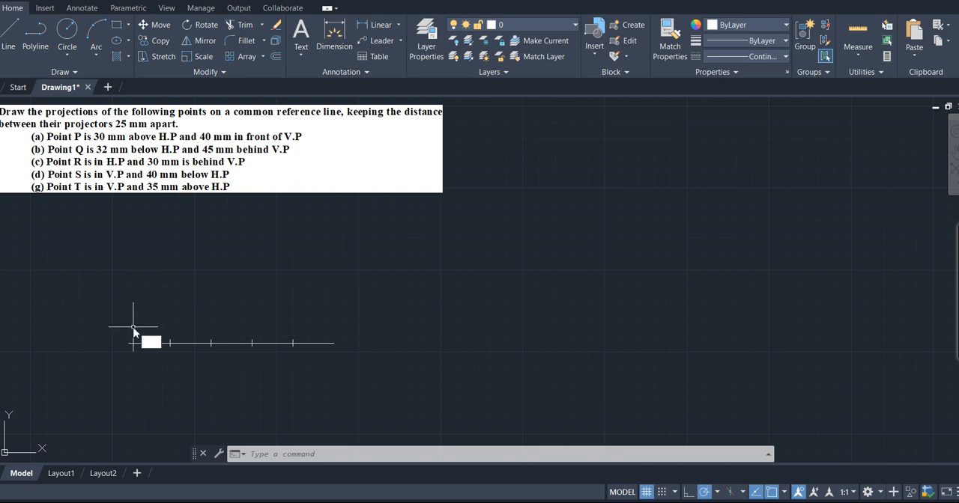
{"action": "key", "text": "Return"}
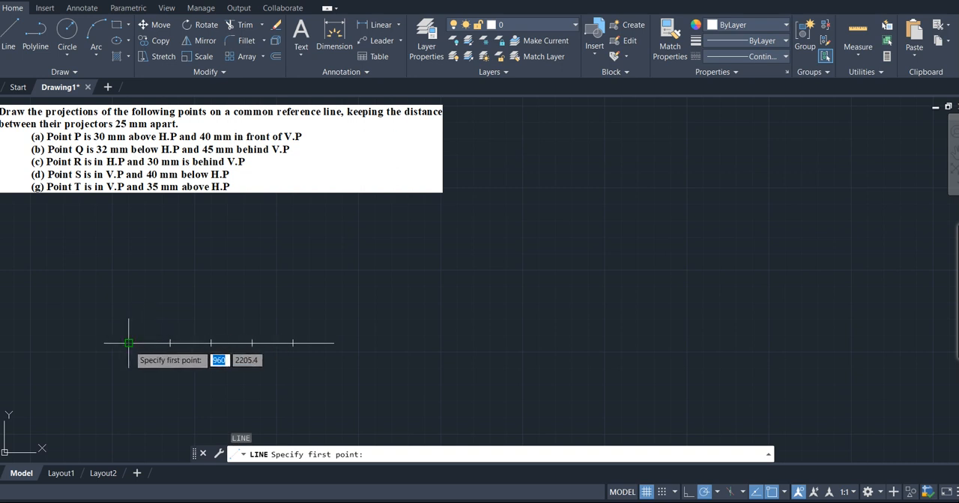
{"action": "left_click", "coordinate": [128, 343]}
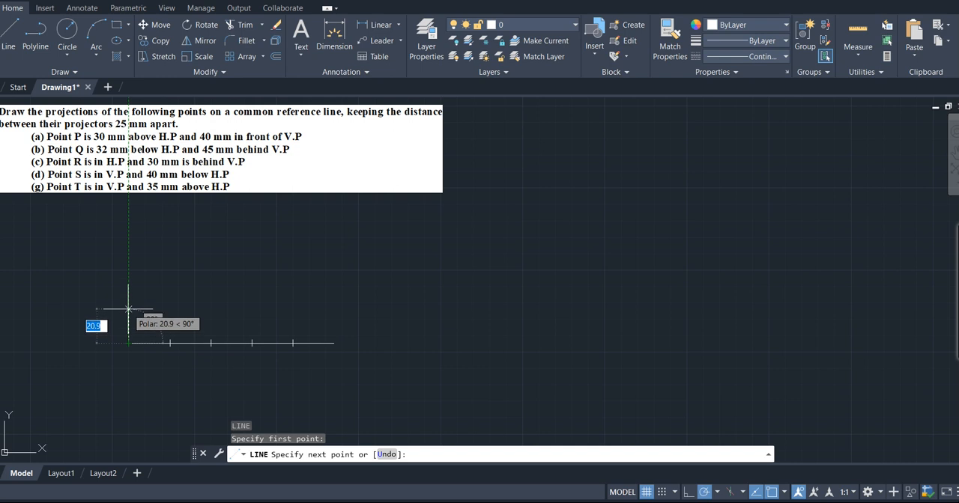
{"action": "type", "text": "30"}
{"action": "key", "text": "Return"}
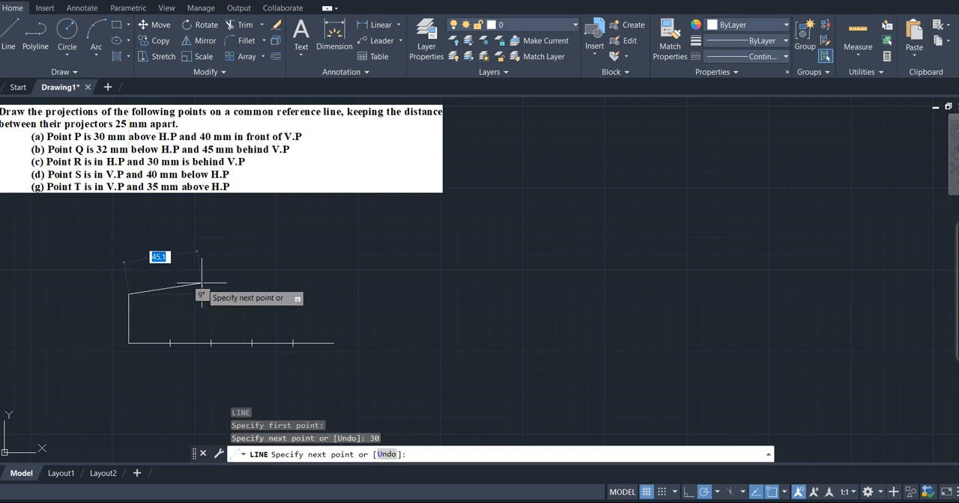
{"action": "key", "text": "Return"}
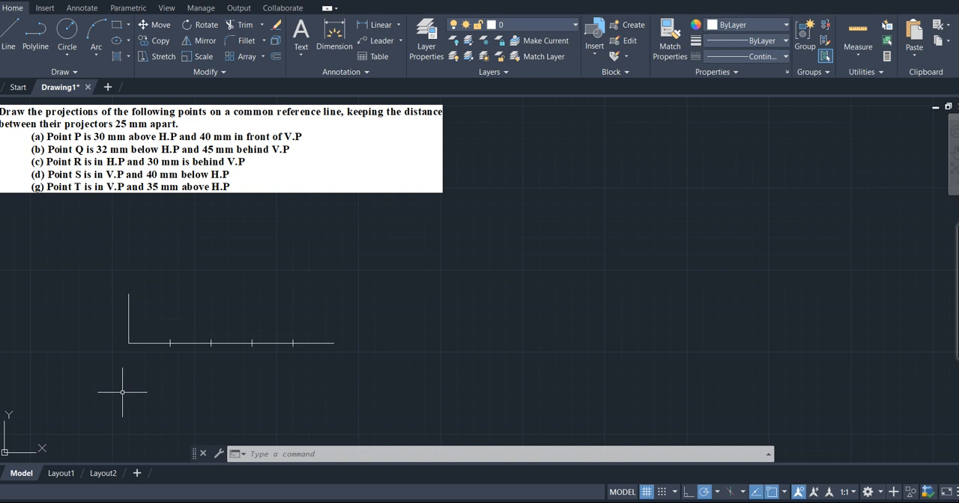
- Draw a 40 mm vertical line downward from the left end of the reference line
{"action": "type", "text": "l"}
{"action": "key", "text": "Return"}
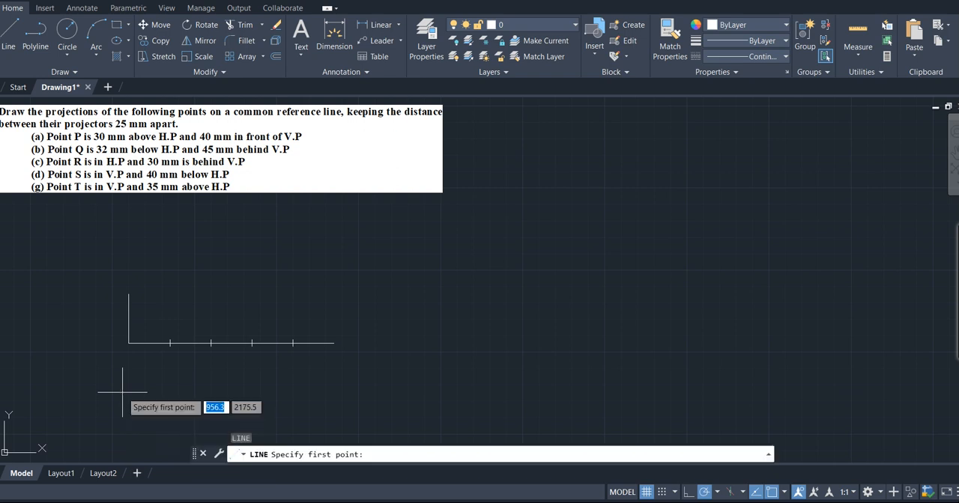
{"action": "left_click", "coordinate": [128, 343]}
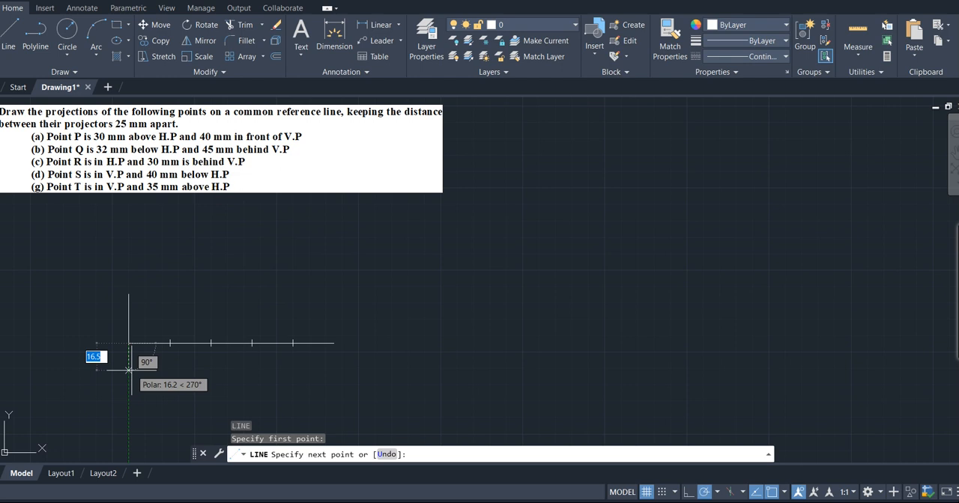
{"action": "type", "text": "40"}
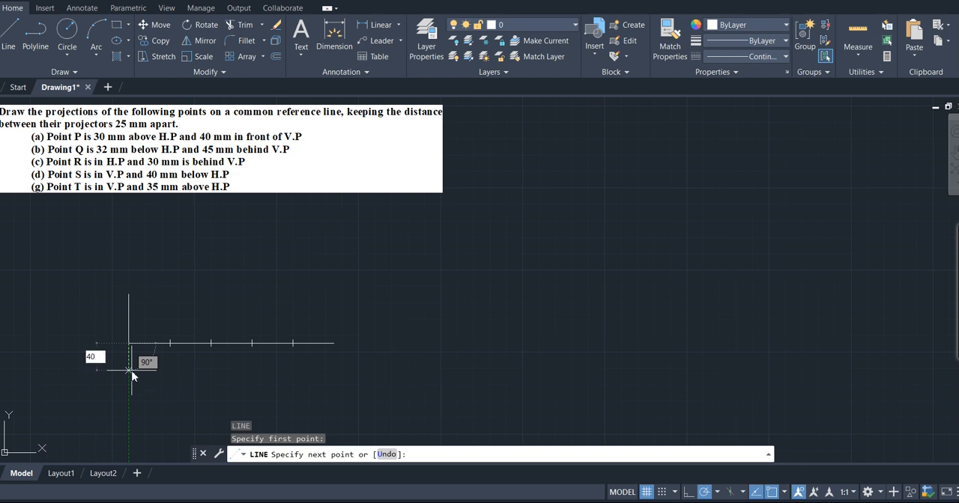
{"action": "key", "text": "Return"}
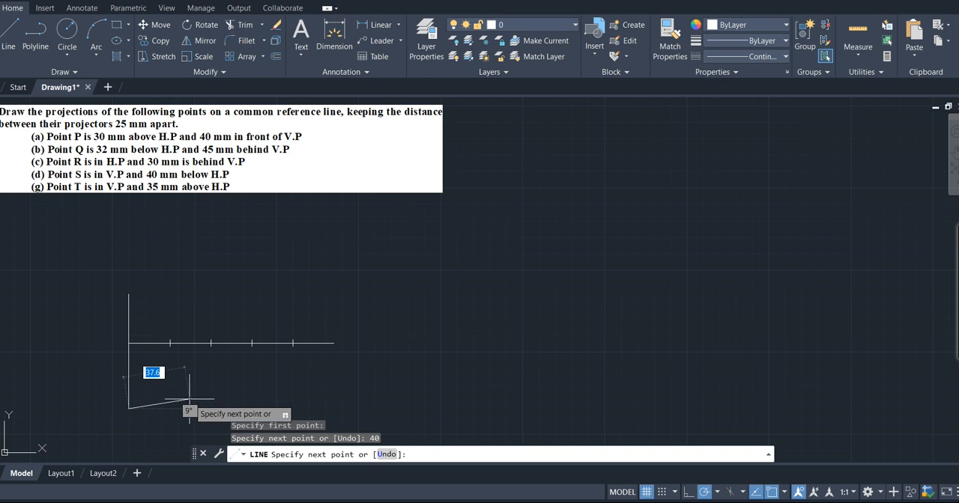
{"action": "key", "text": "Return"}
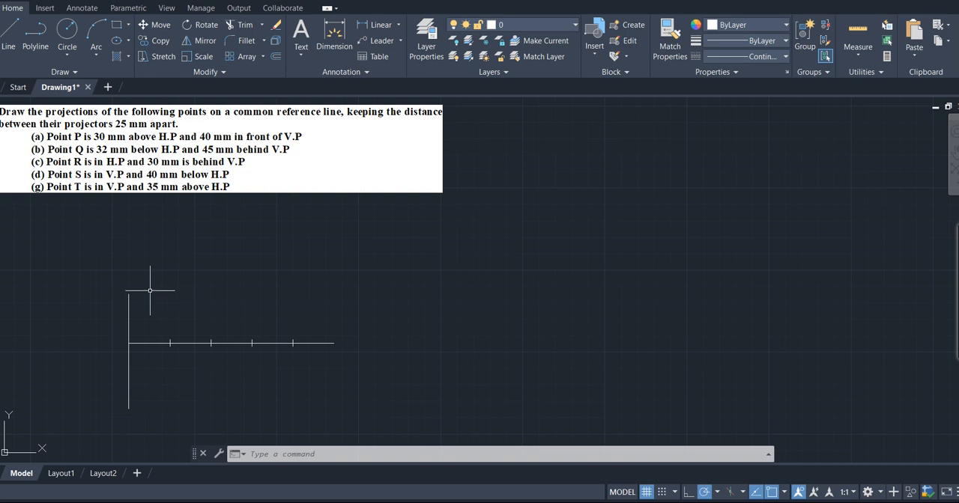
- Place donuts with inside diameter 0.1 and outside diameter 2 at the upper and lower ends of the vertical projector
{"action": "type", "text": "DE"}
{"action": "key", "text": "BackSpace"}
{"action": "type", "text": "onut"}
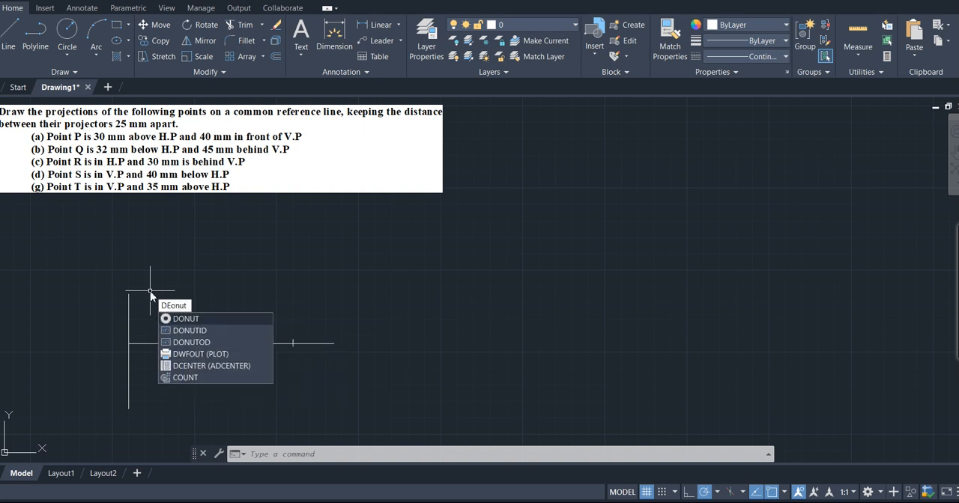
{"action": "left_click", "coordinate": [193, 319]}
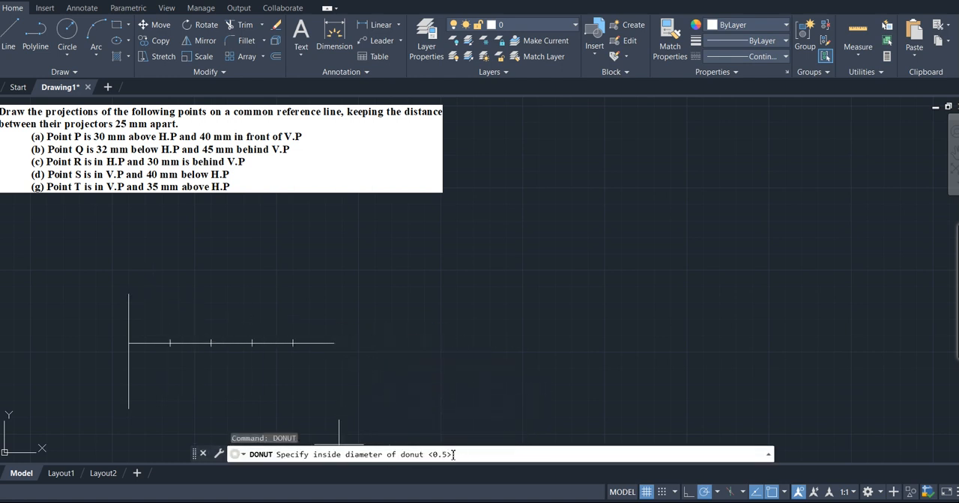
{"action": "type", "text": "0.1"}
{"action": "key", "text": "Return"}
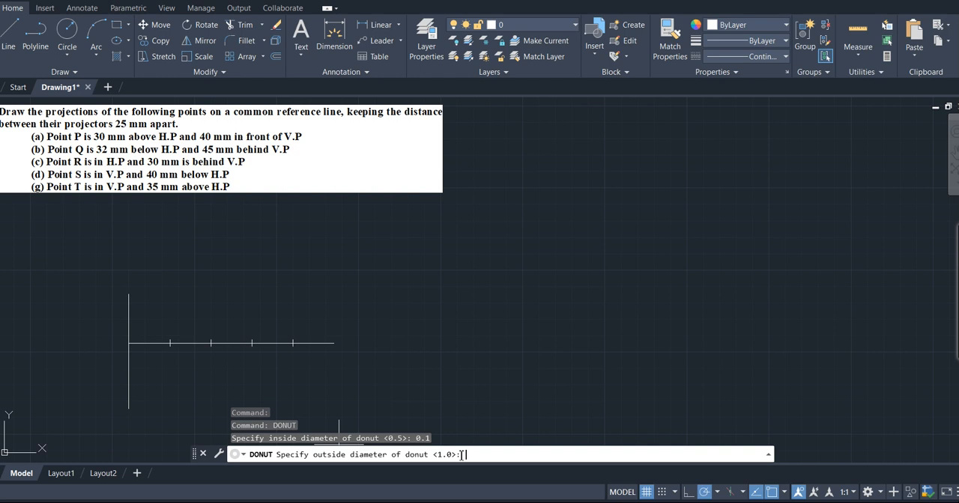
{"action": "type", "text": "2"}
{"action": "key", "text": "Return"}
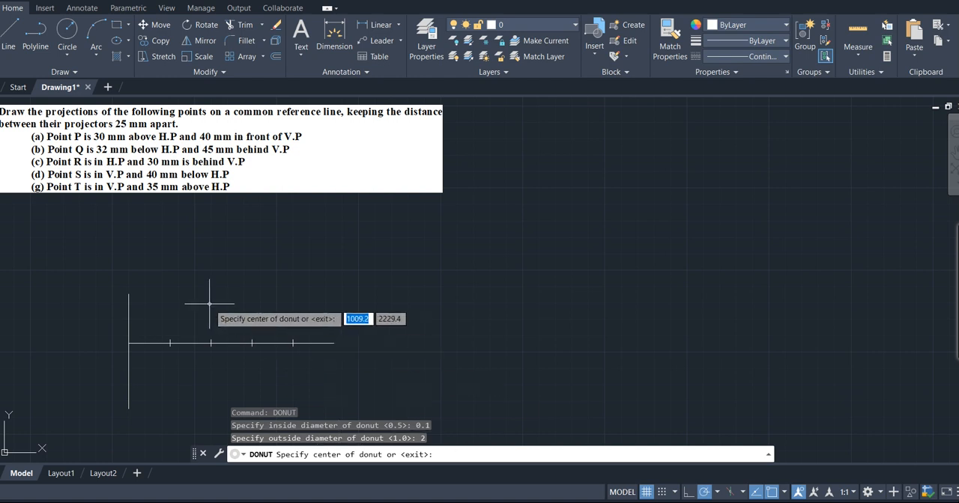
{"action": "left_click", "coordinate": [129, 295]}
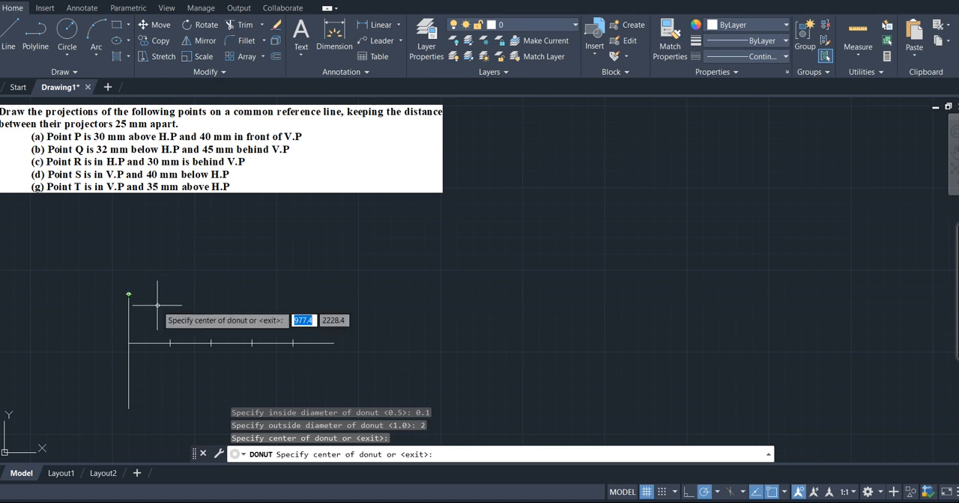
{"action": "left_click", "coordinate": [128, 409]}
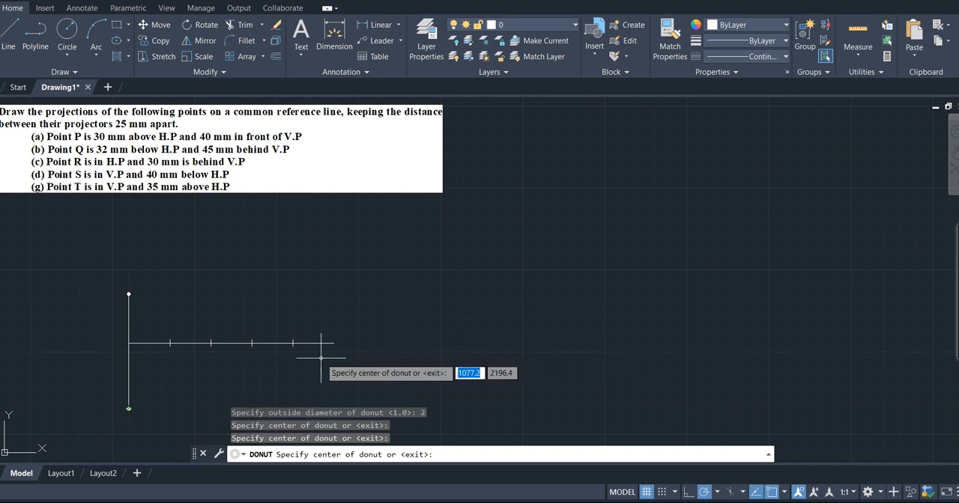
{"action": "scroll", "coordinate": [320, 358], "scroll_direction": "up", "scroll_amount": 4}
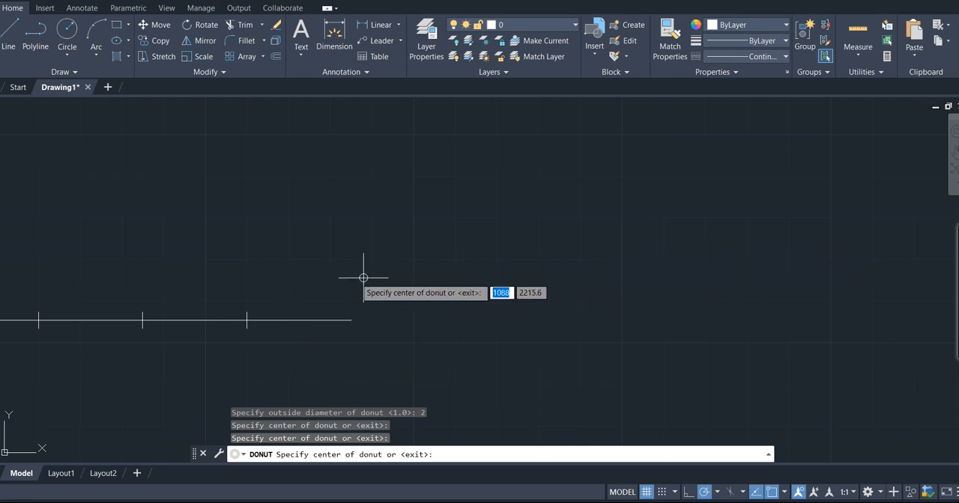
{"action": "left_click", "coordinate": [320, 280]}
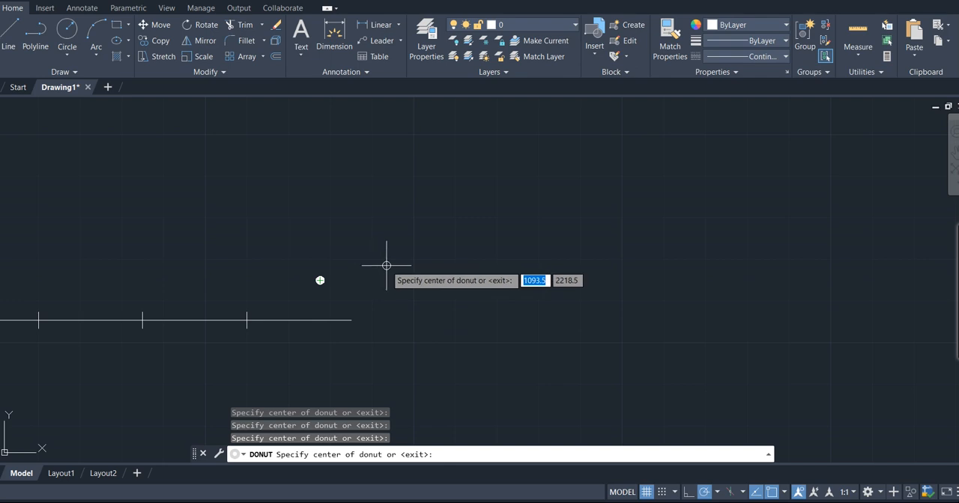
{"action": "key", "text": "ctrl+z"}
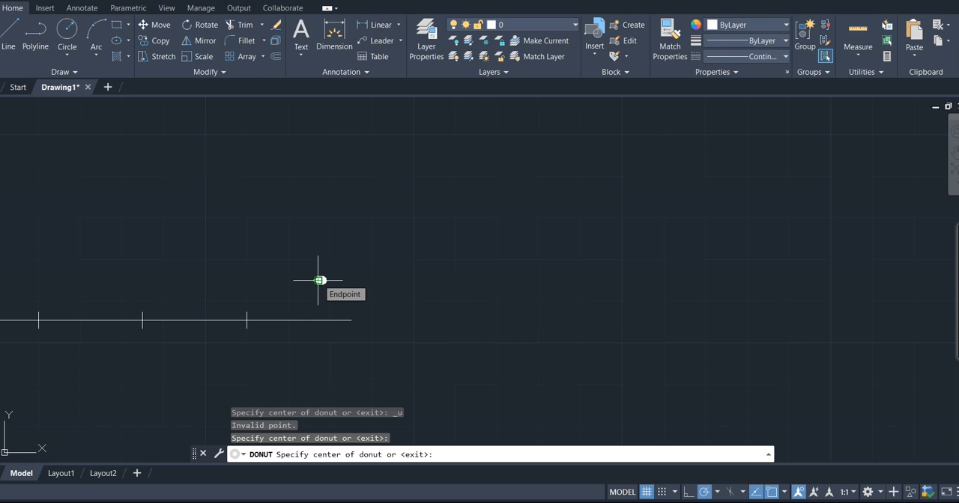
{"action": "left_click", "coordinate": [325, 280]}
{"action": "left_click", "coordinate": [322, 280]}
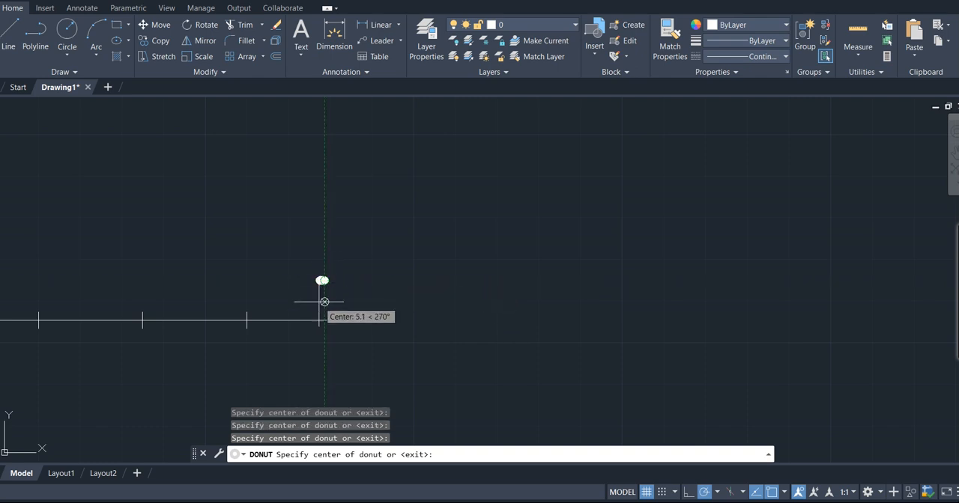
{"action": "key", "text": "Return"}
- Erase the stray overlapping donuts above the right end of the reference line
{"action": "scroll", "coordinate": [314, 302], "scroll_direction": "down", "scroll_amount": 5}
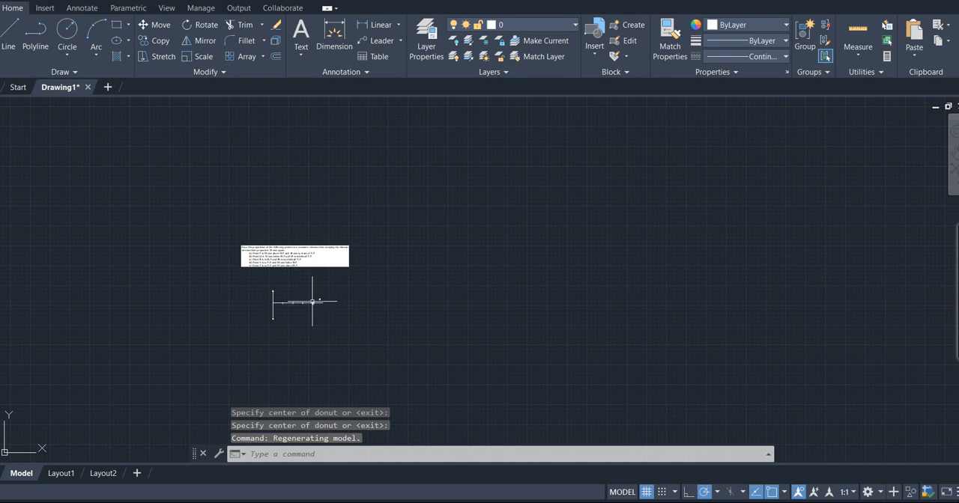
{"action": "scroll", "coordinate": [313, 302], "scroll_direction": "up", "scroll_amount": 4}
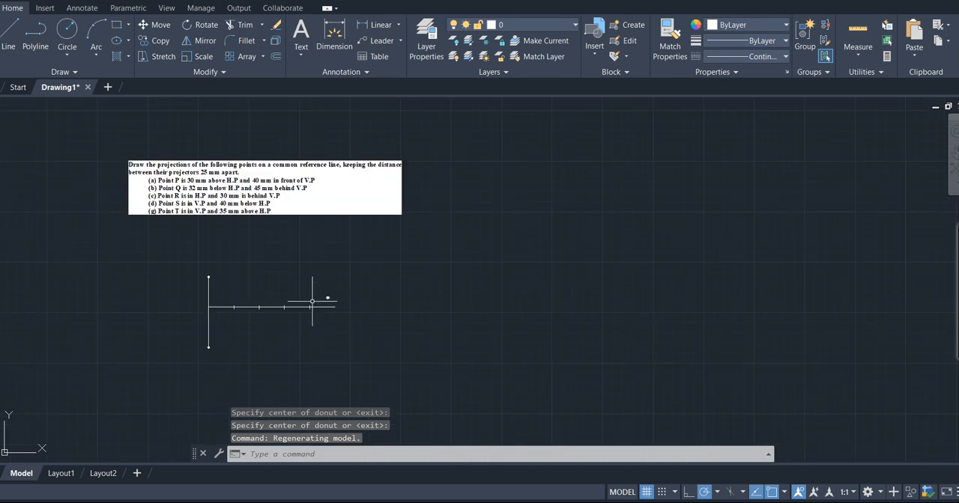
{"action": "scroll", "coordinate": [312, 302], "scroll_direction": "up", "scroll_amount": 2}
{"action": "scroll", "coordinate": [312, 301], "scroll_direction": "down", "scroll_amount": 2}
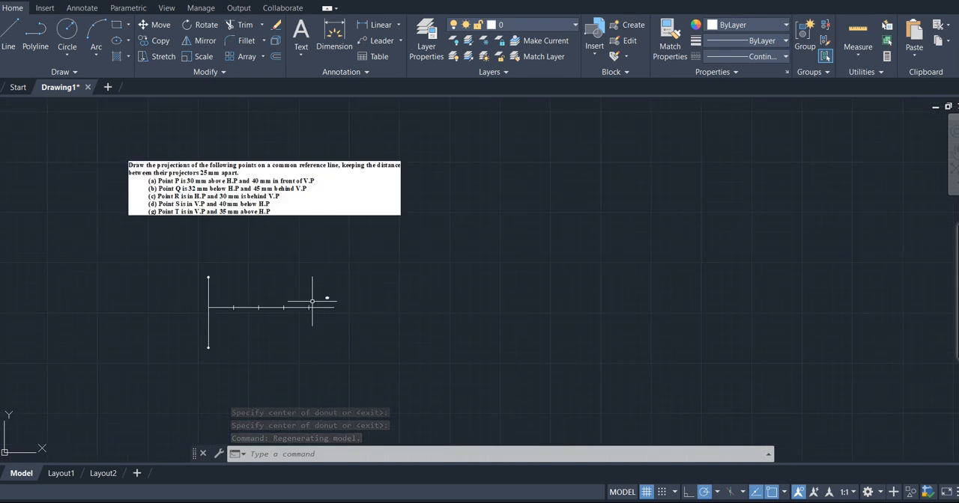
{"action": "scroll", "coordinate": [312, 302], "scroll_direction": "up", "scroll_amount": 4}
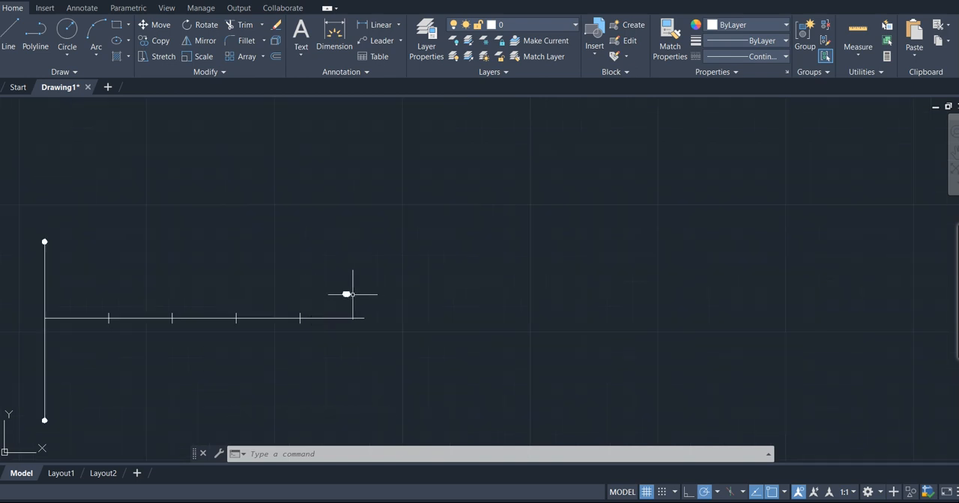
{"action": "mouse_move", "coordinate": [347, 295]}
{"action": "key", "text": "Delete"}
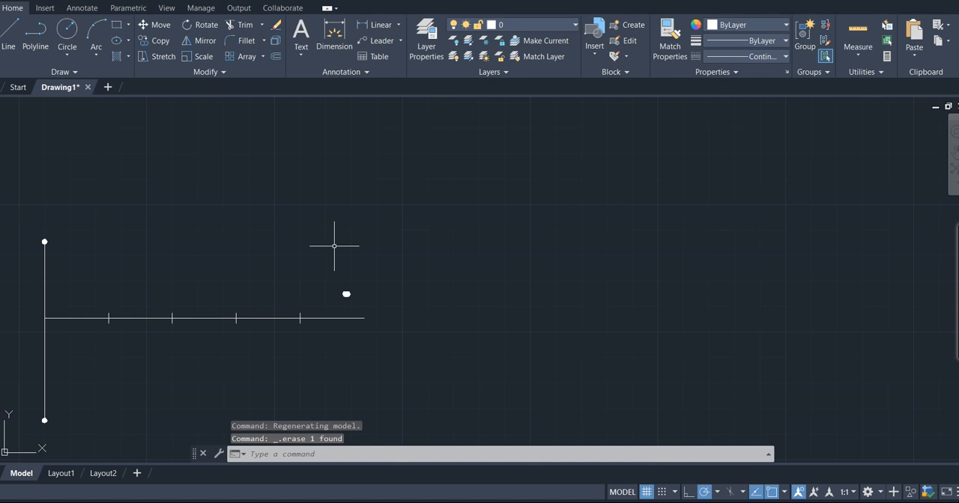
{"action": "left_click", "coordinate": [347, 293]}
{"action": "mouse_move", "coordinate": [347, 296]}
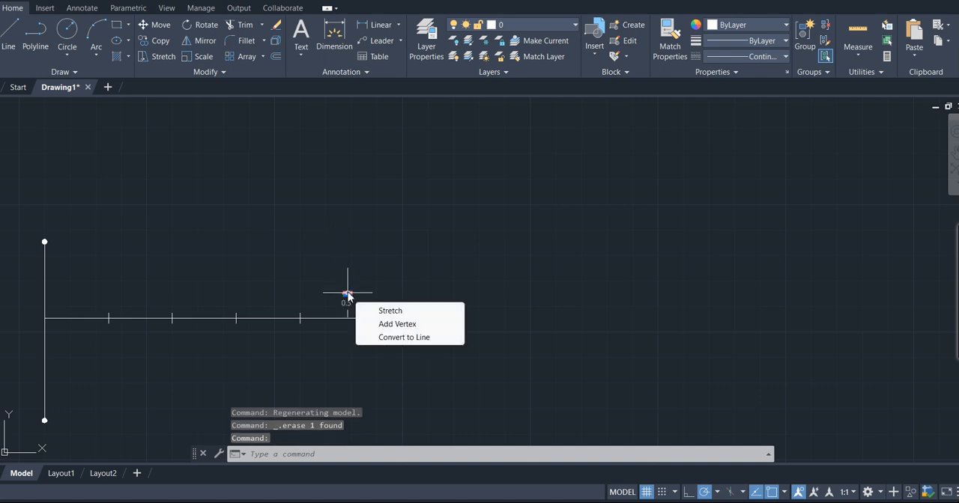
{"action": "key", "text": "Delete"}
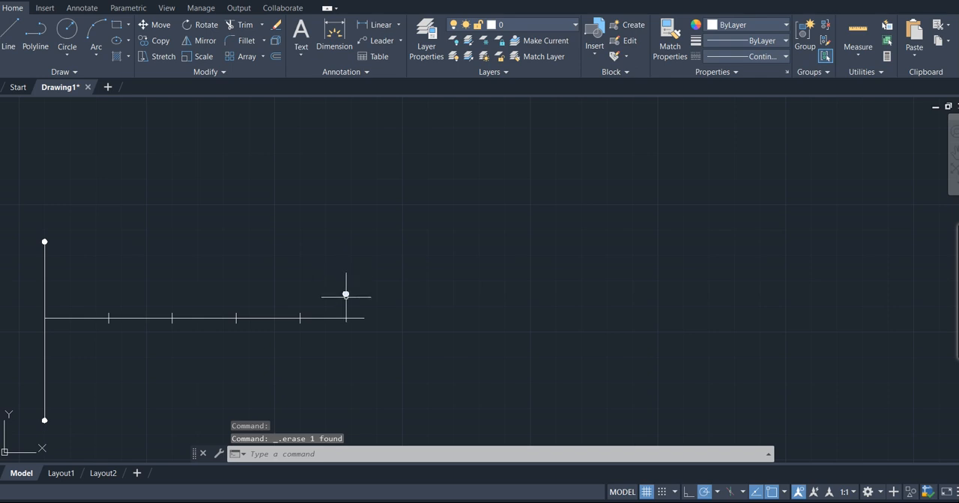
{"action": "left_click", "coordinate": [345, 294]}
{"action": "mouse_move", "coordinate": [346, 297]}
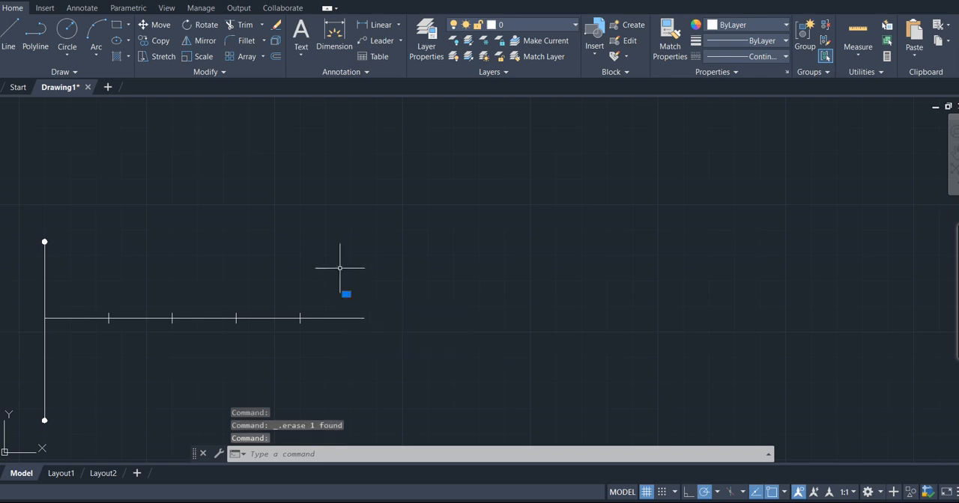
{"action": "key", "text": "Escape"}
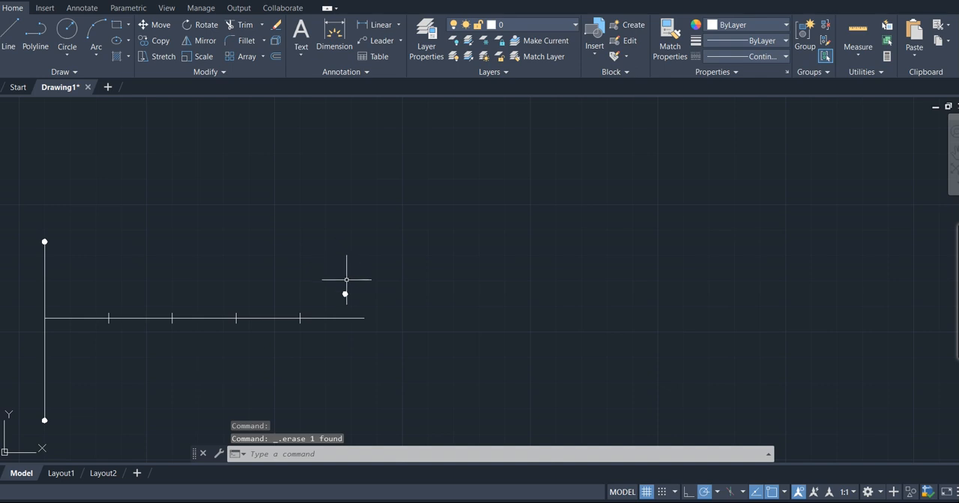
{"action": "left_click", "coordinate": [344, 293]}
{"action": "mouse_move", "coordinate": [345, 296]}
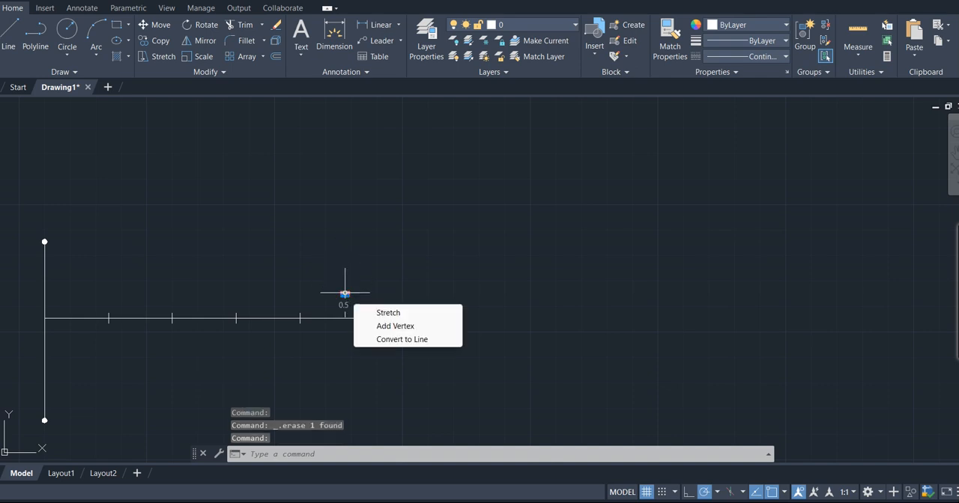
{"action": "key", "text": "Delete"}
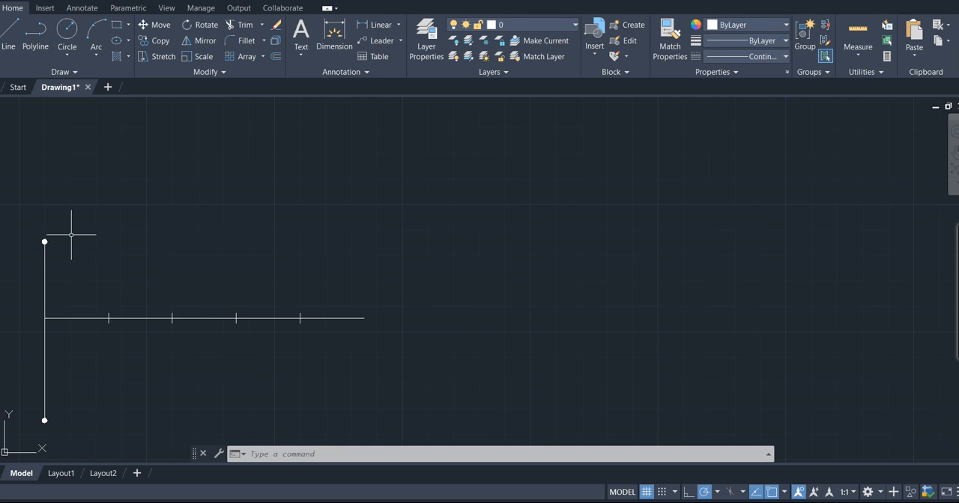
- Label the projector's upper end p' and lower end p with single-line text of height 3 and no rotation
{"action": "scroll", "coordinate": [71, 235], "scroll_direction": "down", "scroll_amount": 2}
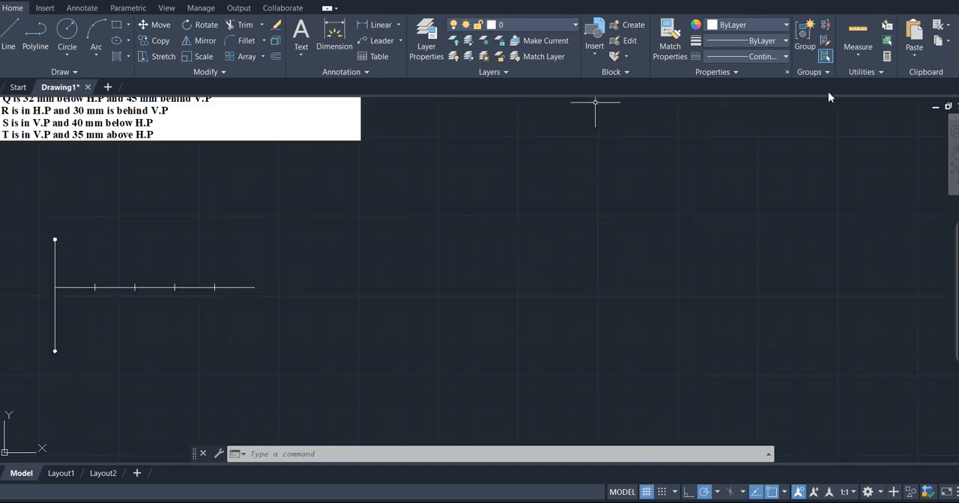
{"action": "left_click", "coordinate": [955, 151]}
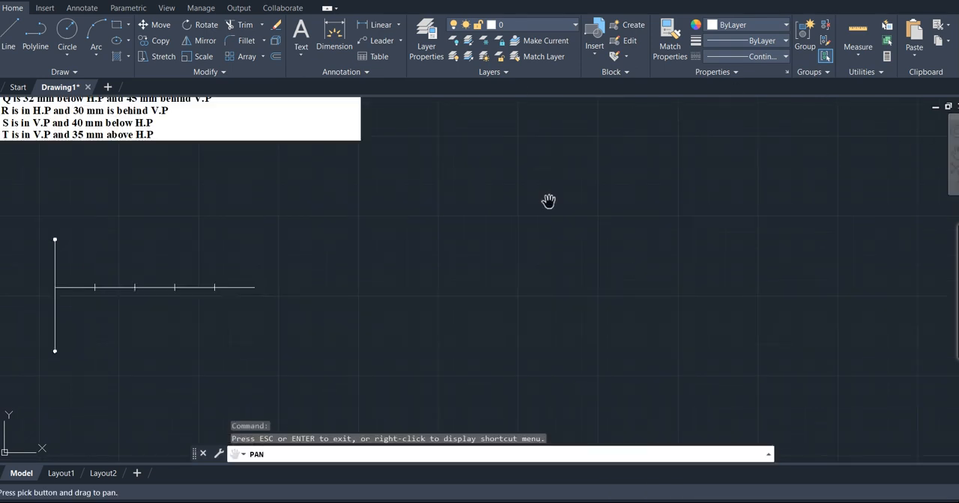
{"action": "left_click_drag", "start_coordinate": [318, 187], "coordinate": [419, 229]}
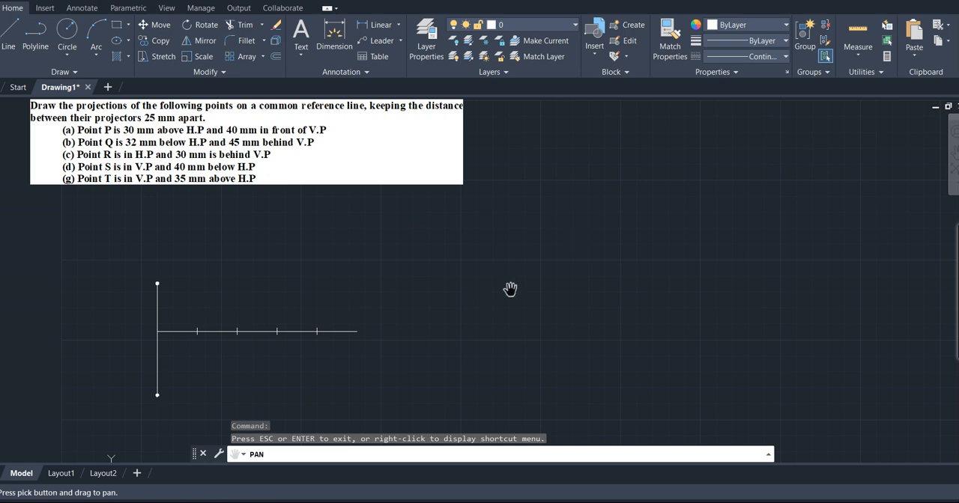
{"action": "key", "text": "Escape"}
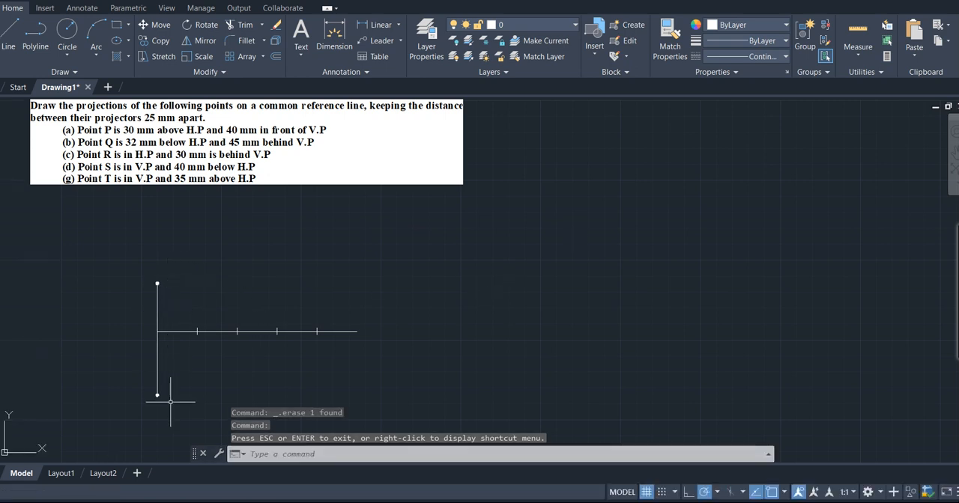
{"action": "left_click", "coordinate": [301, 54]}
{"action": "left_click", "coordinate": [323, 105]}
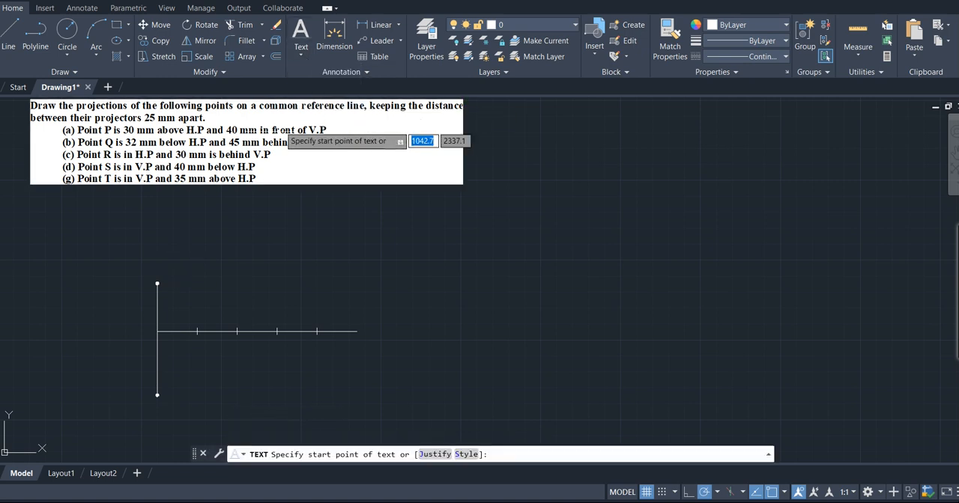
{"action": "left_click", "coordinate": [140, 282]}
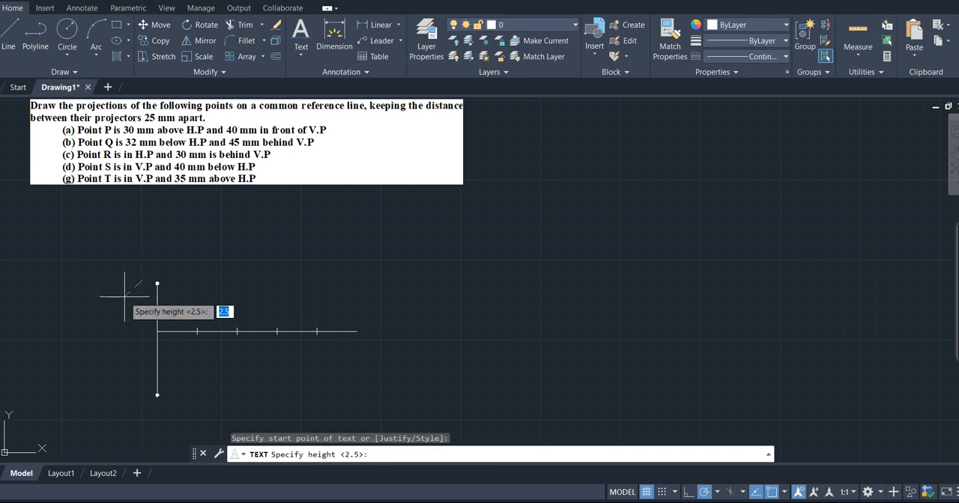
{"action": "type", "text": "3"}
{"action": "key", "text": "Return"}
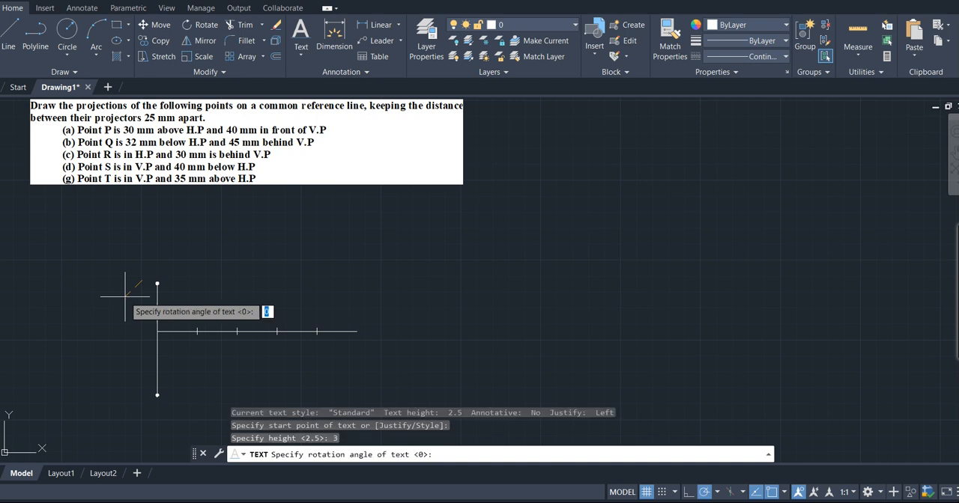
{"action": "key", "text": "Return"}
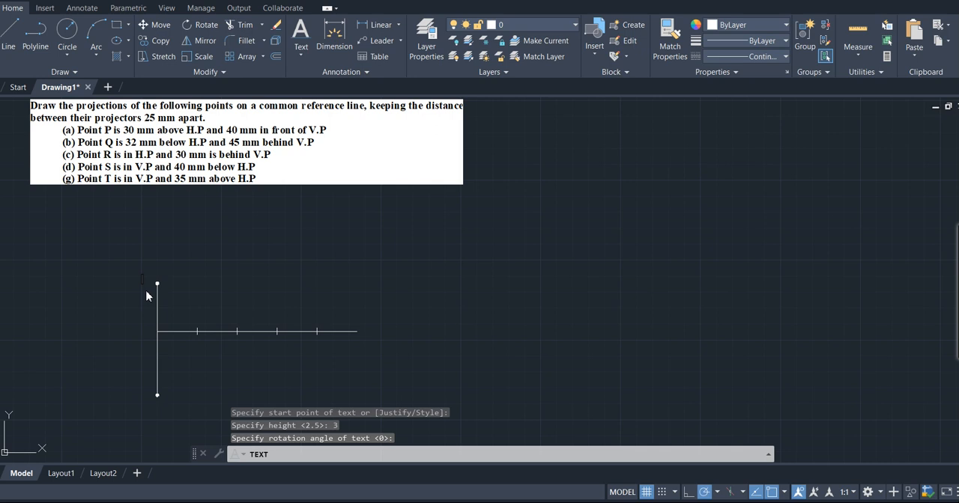
{"action": "type", "text": "p"}
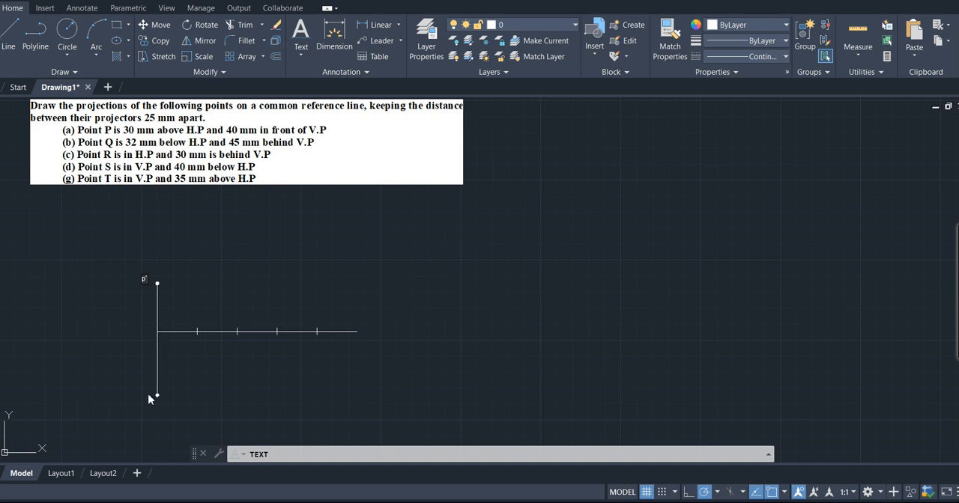
{"action": "type", "text": "'"}
{"action": "left_click", "coordinate": [150, 400]}
{"action": "key", "text": "Return"}
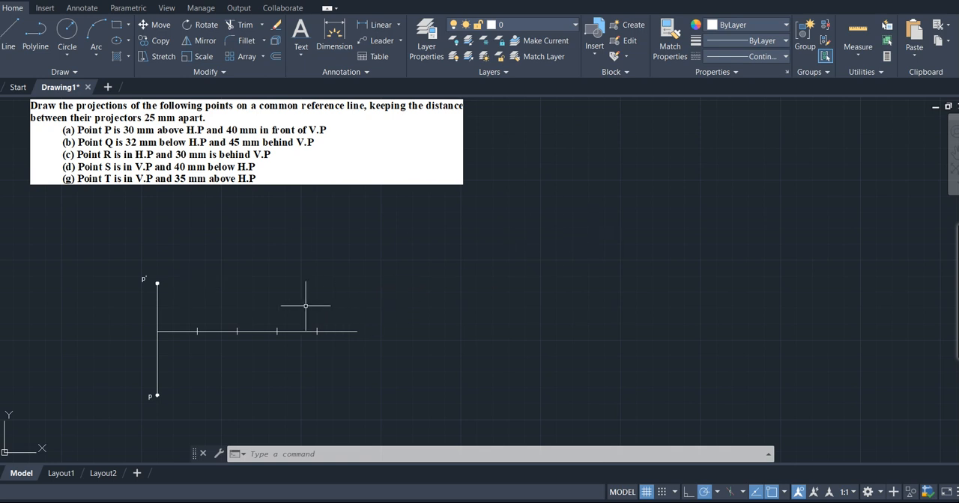
- Add a linear dimension from p' down to the reference line, placed to the left of the projector
{"action": "scroll", "coordinate": [306, 306], "scroll_direction": "up", "scroll_amount": 2}
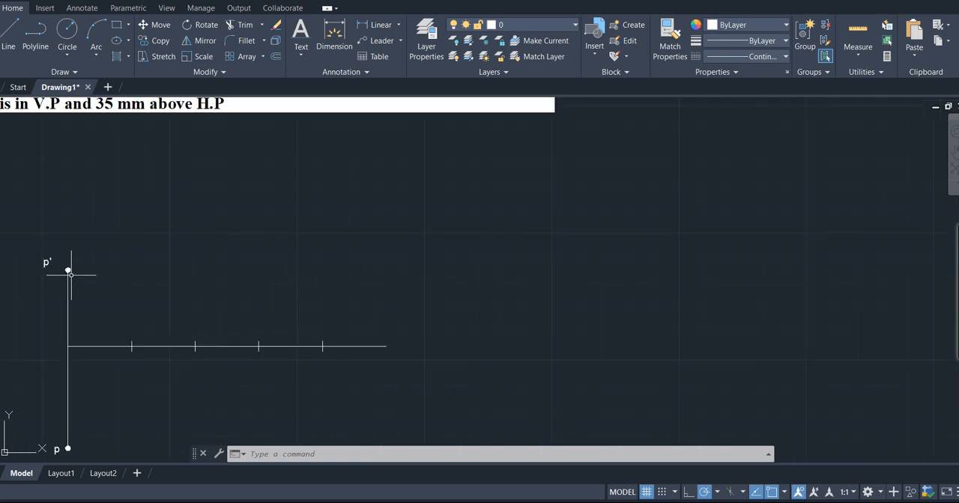
{"action": "left_click", "coordinate": [375, 25]}
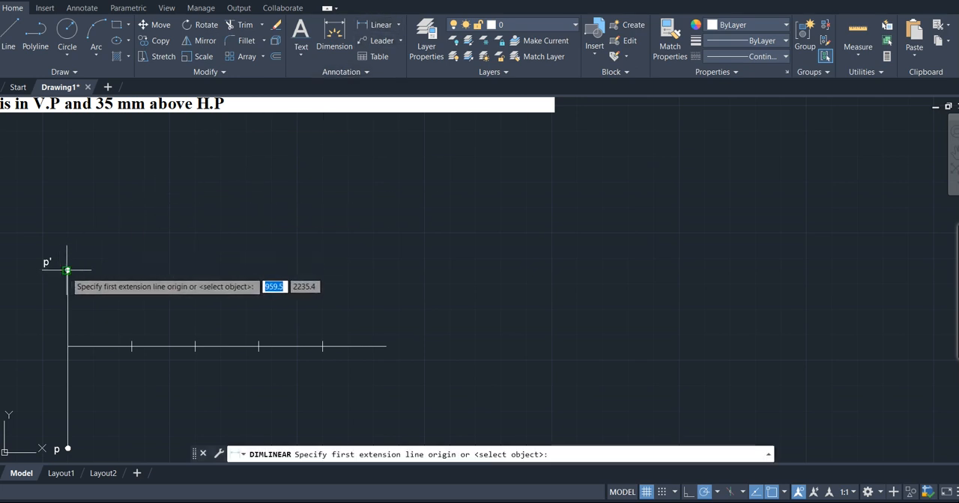
{"action": "left_click", "coordinate": [67, 271]}
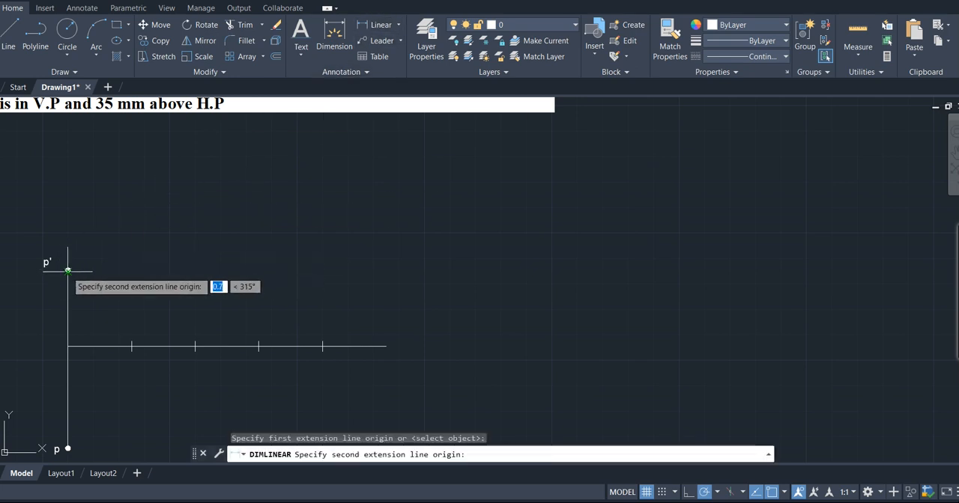
{"action": "left_click", "coordinate": [67, 346]}
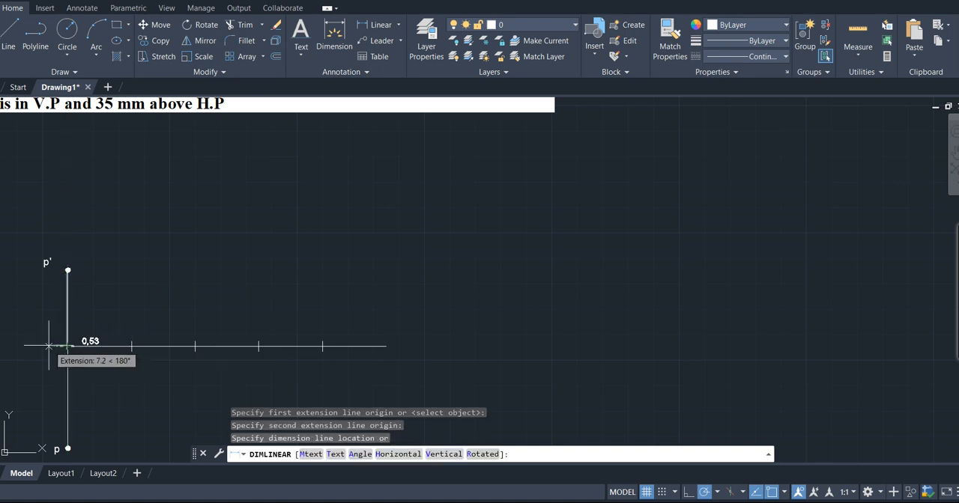
{"action": "left_click", "coordinate": [43, 335]}
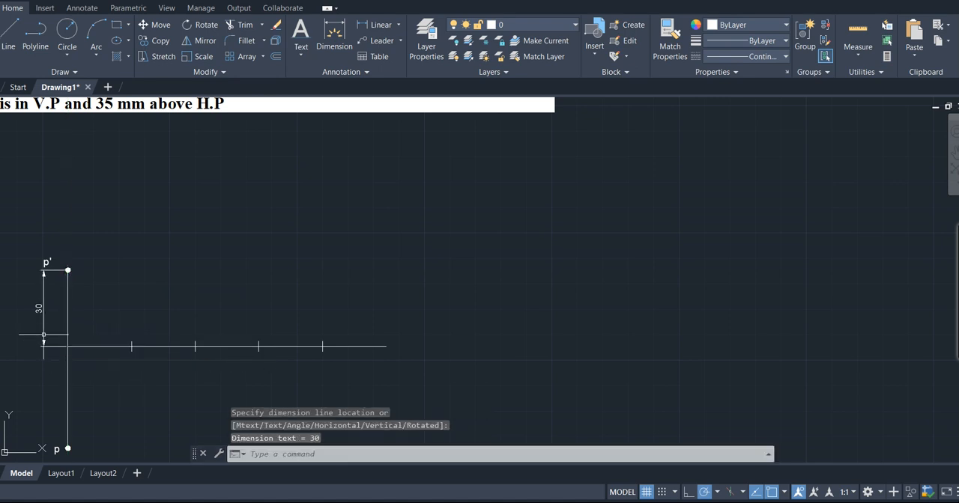
- Add a linear dimension from the reference line down to p, in line with the upper dimension
{"action": "key", "text": "Return"}
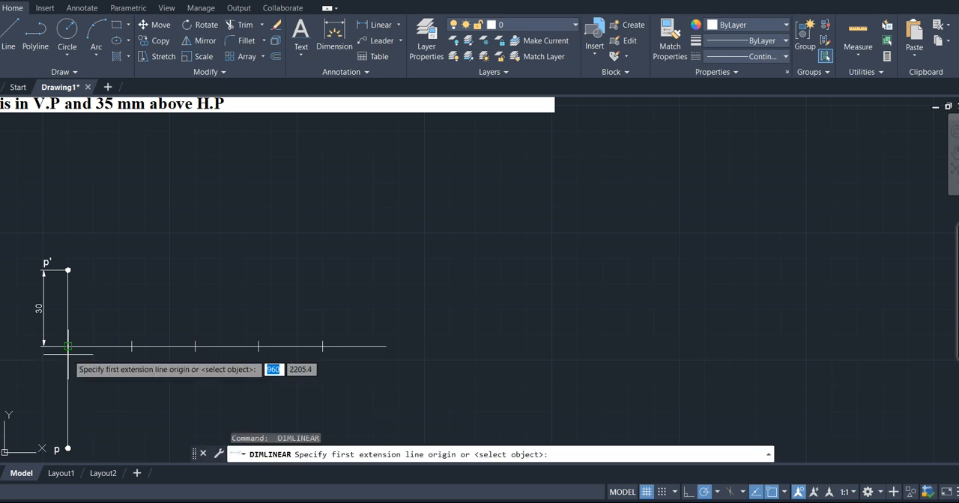
{"action": "left_click", "coordinate": [67, 346]}
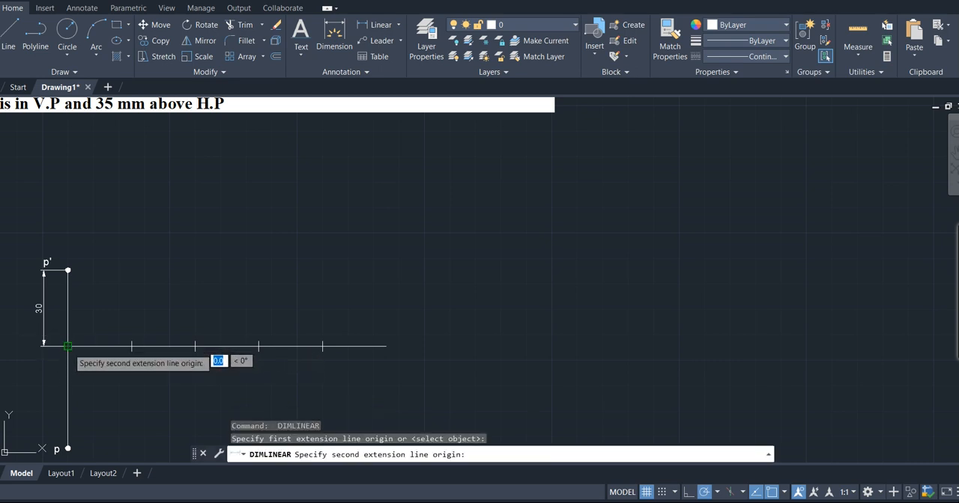
{"action": "left_click", "coordinate": [67, 448]}
{"action": "left_click", "coordinate": [43, 448]}
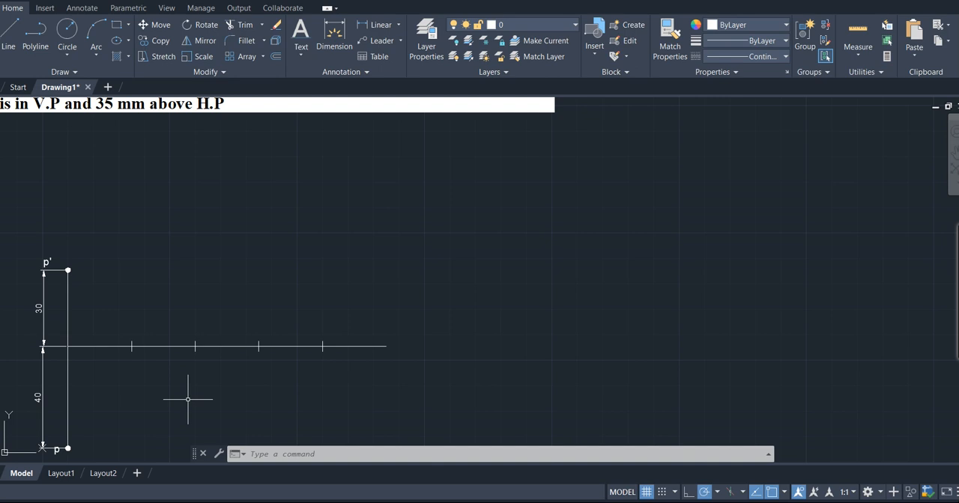
- Add the single-line text "I Q" below point p, with height 3 and no rotation
{"action": "scroll", "coordinate": [188, 399], "scroll_direction": "down", "scroll_amount": 2}
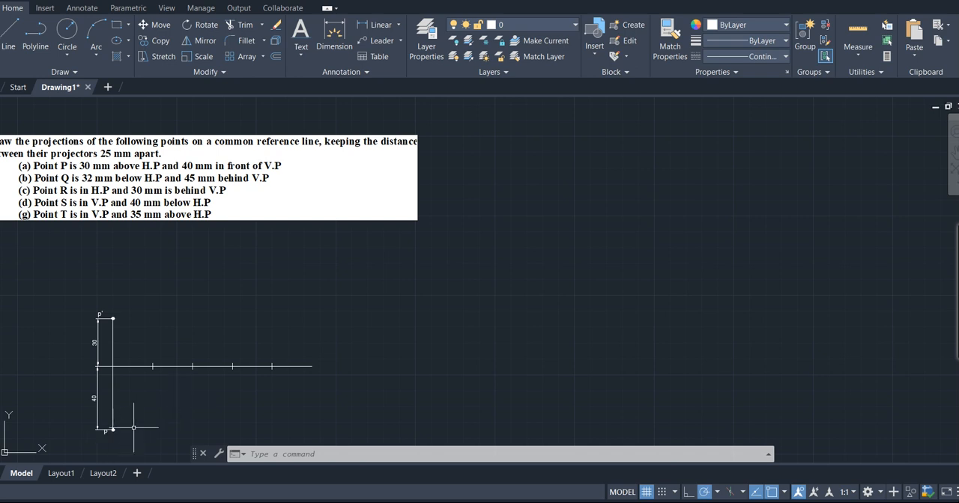
{"action": "left_click", "coordinate": [303, 54]}
{"action": "left_click", "coordinate": [328, 105]}
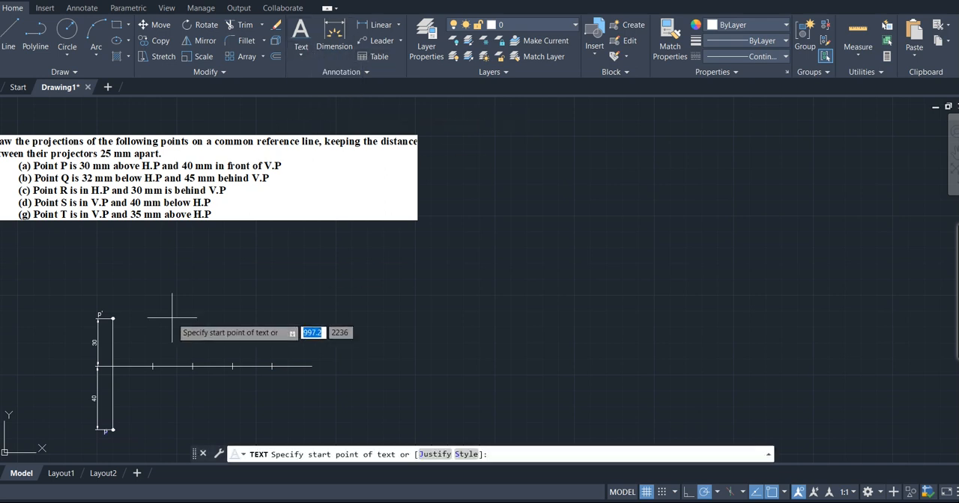
{"action": "left_click", "coordinate": [107, 441]}
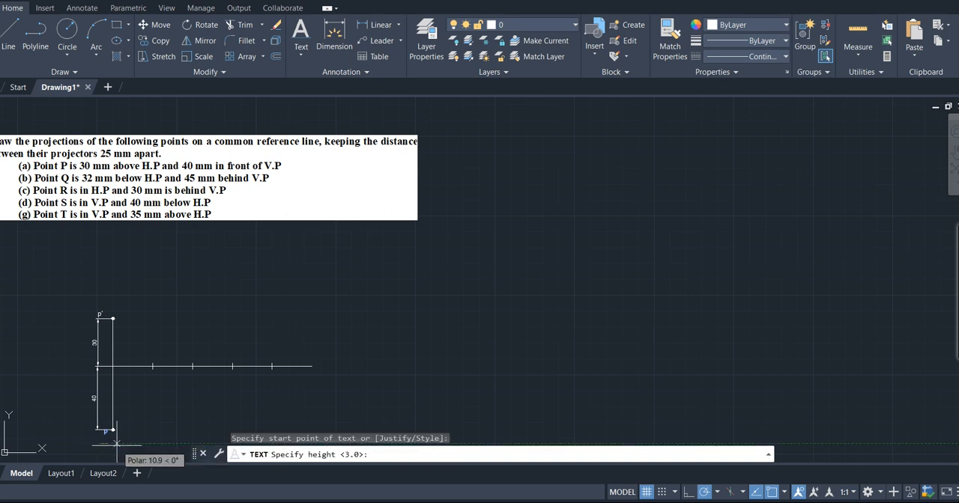
{"action": "key", "text": "Return"}
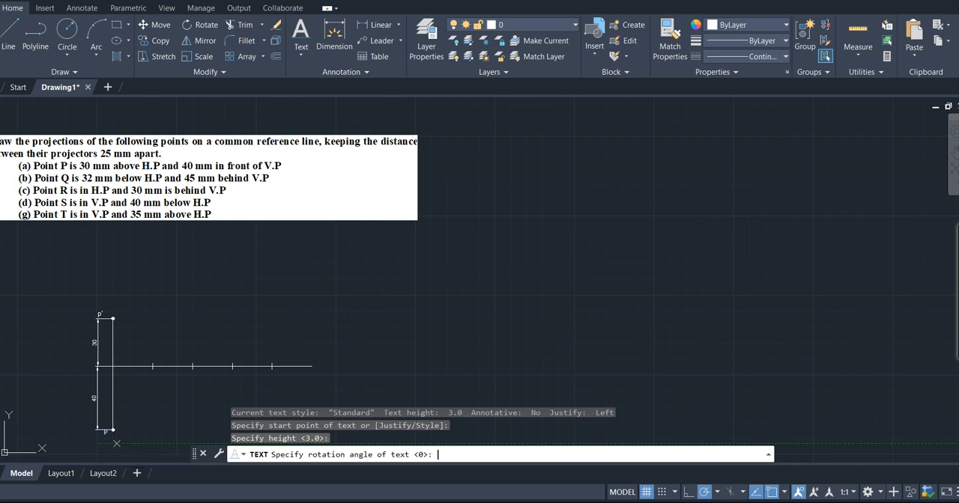
{"action": "key", "text": "Return"}
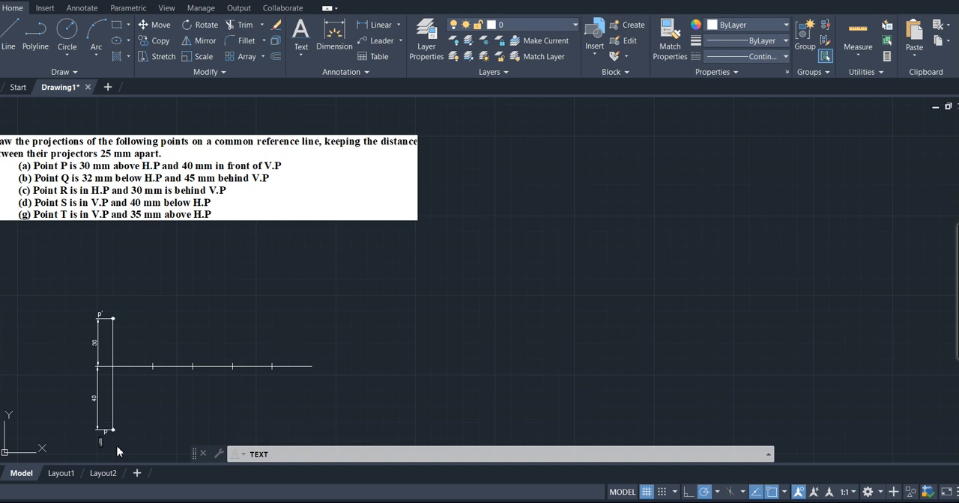
{"action": "type", "text": "Q"}
{"action": "key", "text": "Return"}
{"action": "key", "text": "Return"}
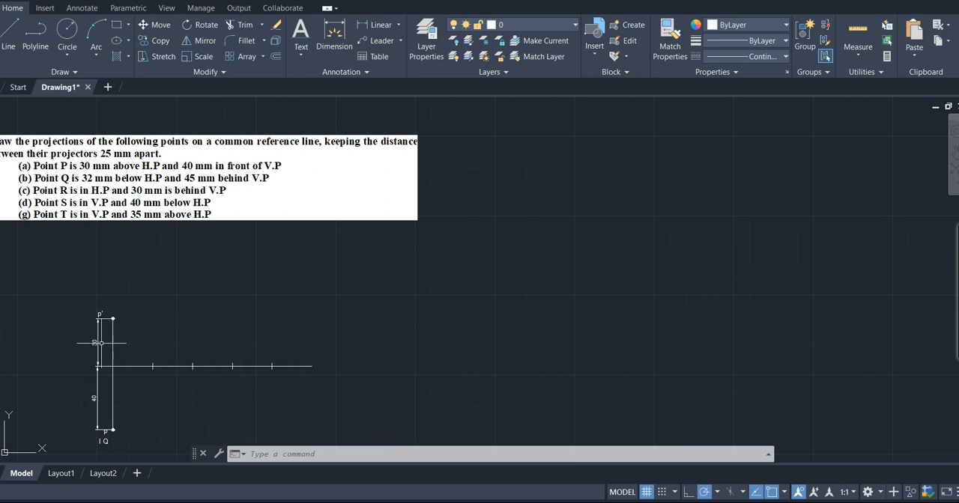
{"action": "key", "text": "Return"}
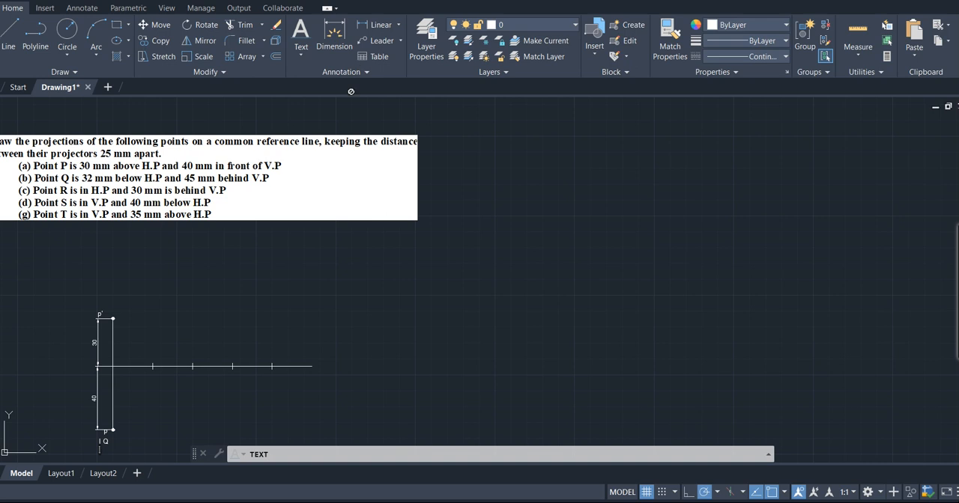
{"action": "key", "text": "Return"}
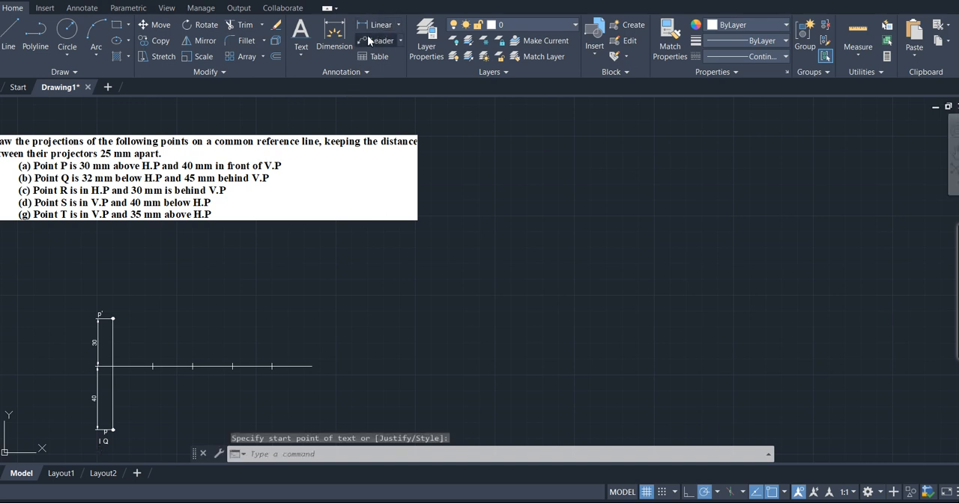
- Label the left end of the reference line VP above and HP below with single-line text of height 3 and no rotation
{"action": "left_click", "coordinate": [302, 56]}
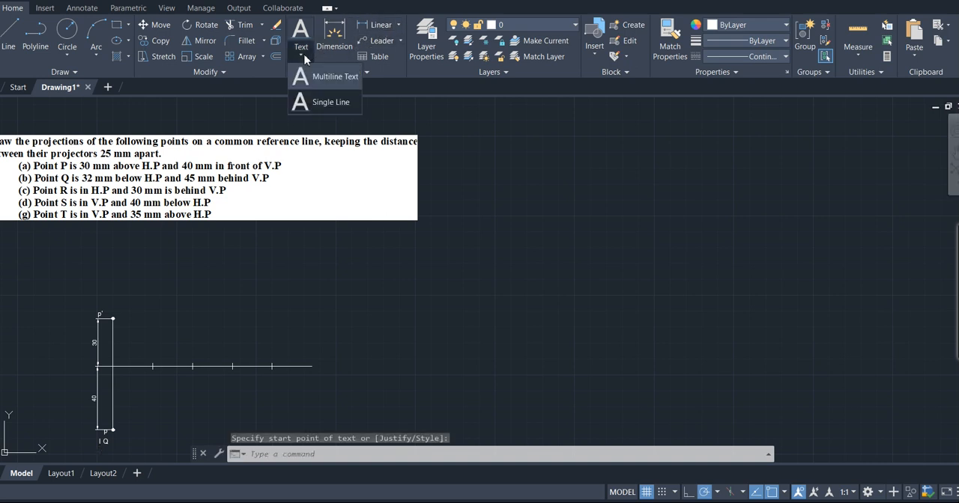
{"action": "left_click", "coordinate": [323, 102]}
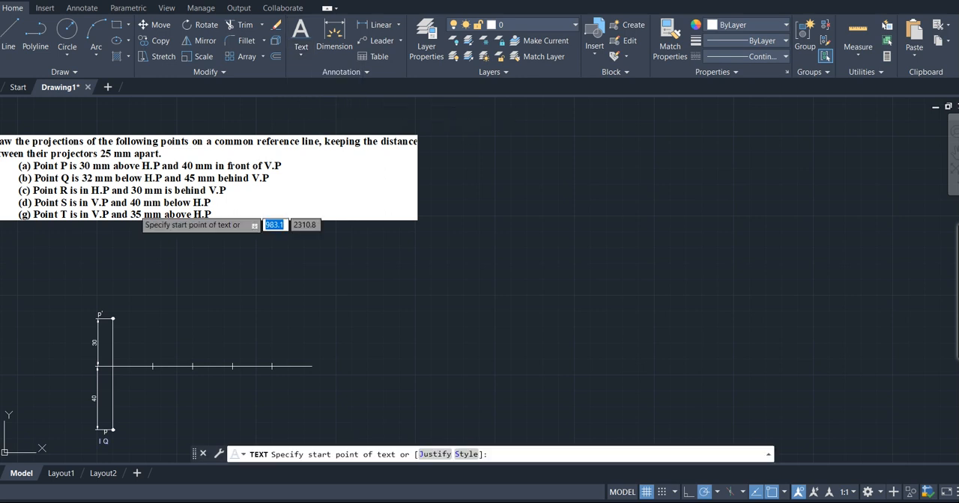
{"action": "left_click", "coordinate": [84, 355]}
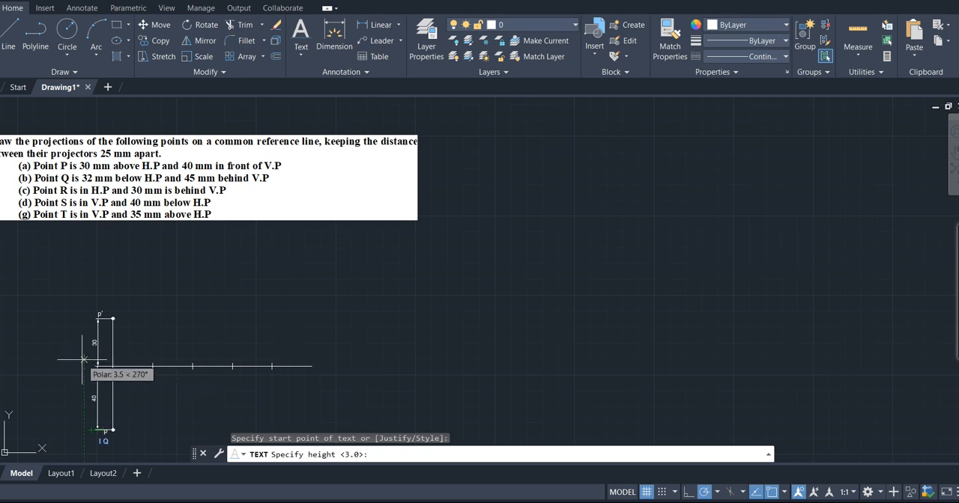
{"action": "key", "text": "Return"}
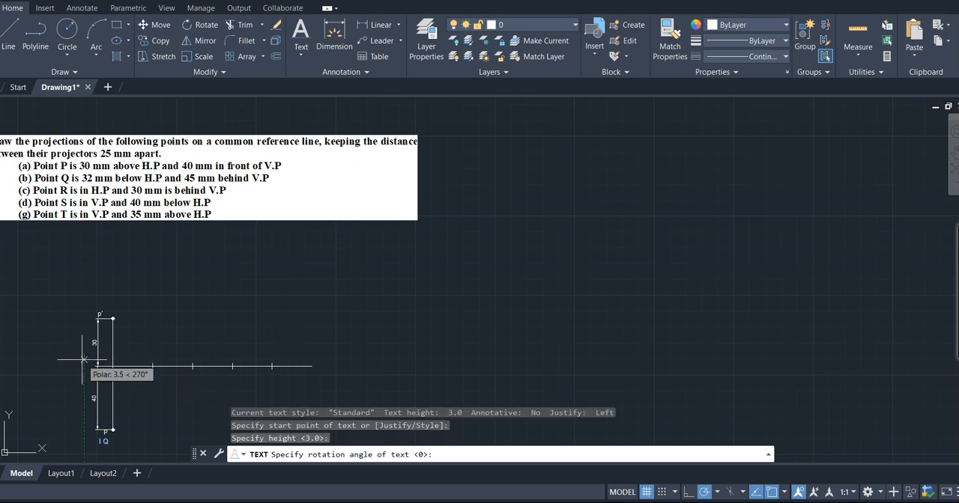
{"action": "key", "text": "Return"}
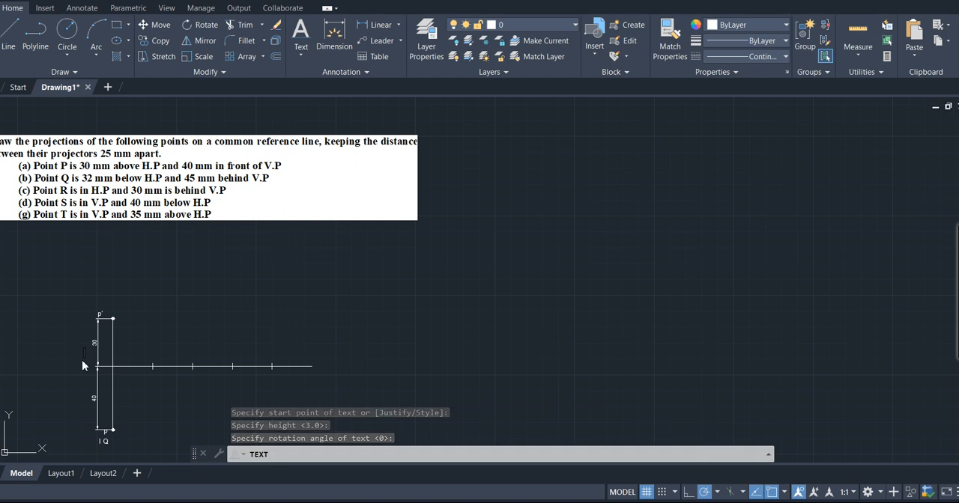
{"action": "type", "text": "VP"}
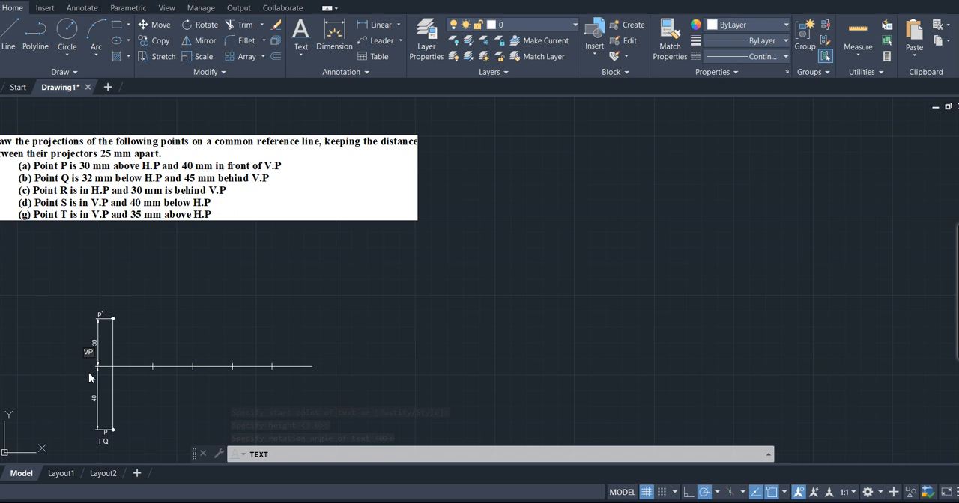
{"action": "left_click", "coordinate": [87, 383]}
{"action": "type", "text": "HP"}
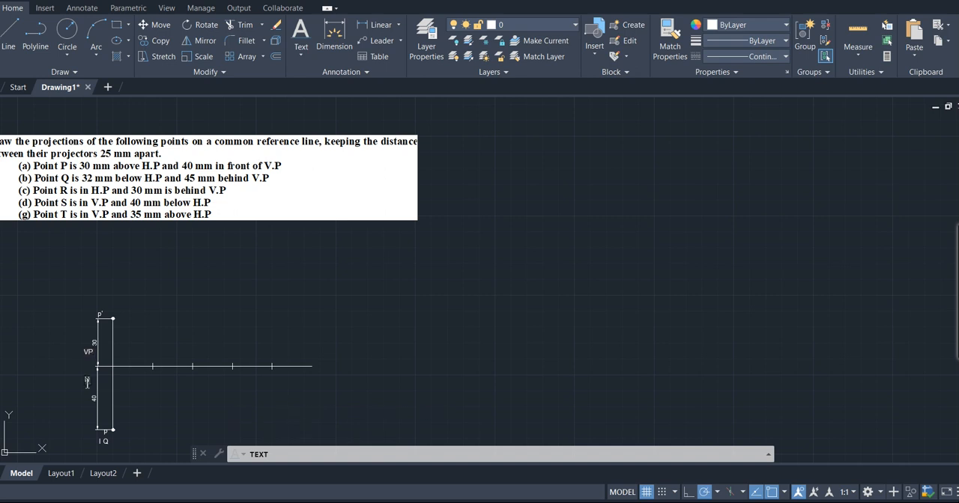
{"action": "key", "text": "Return"}
{"action": "key", "text": "Return"}
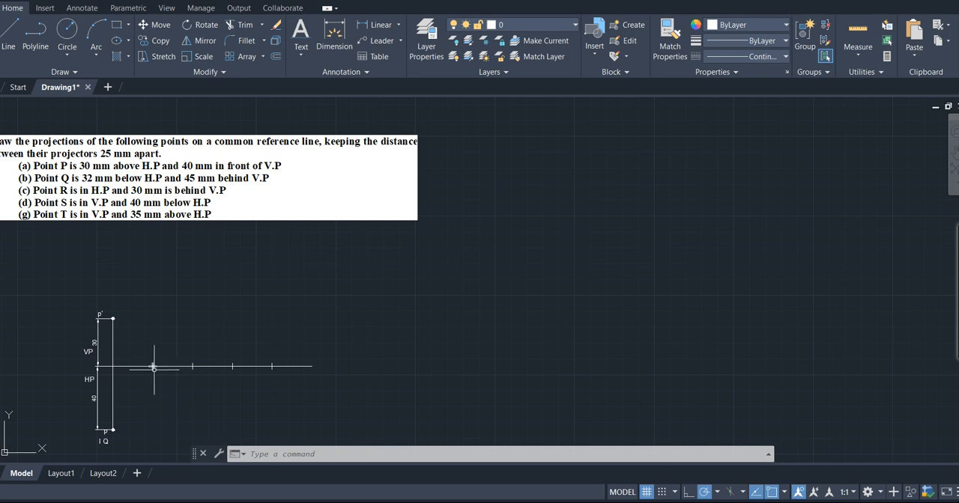
{"action": "key", "text": "Return"}
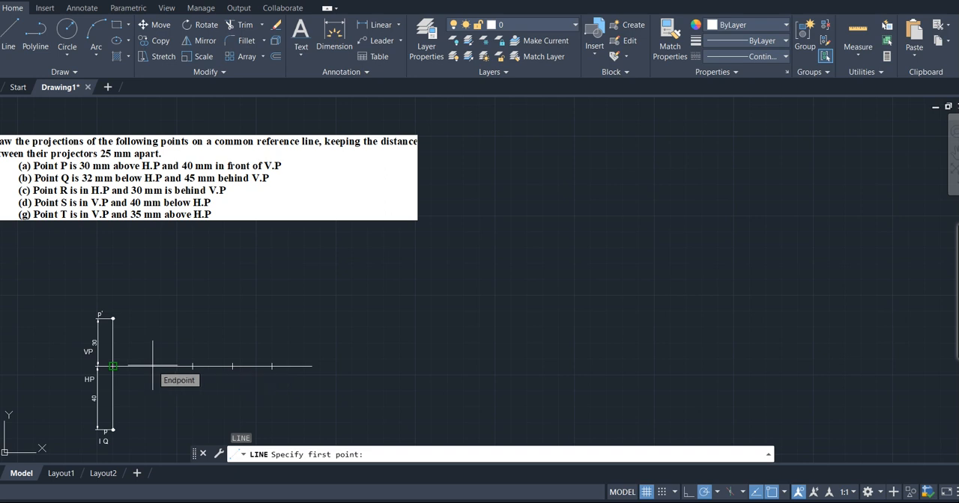
{"action": "left_click", "coordinate": [112, 367]}
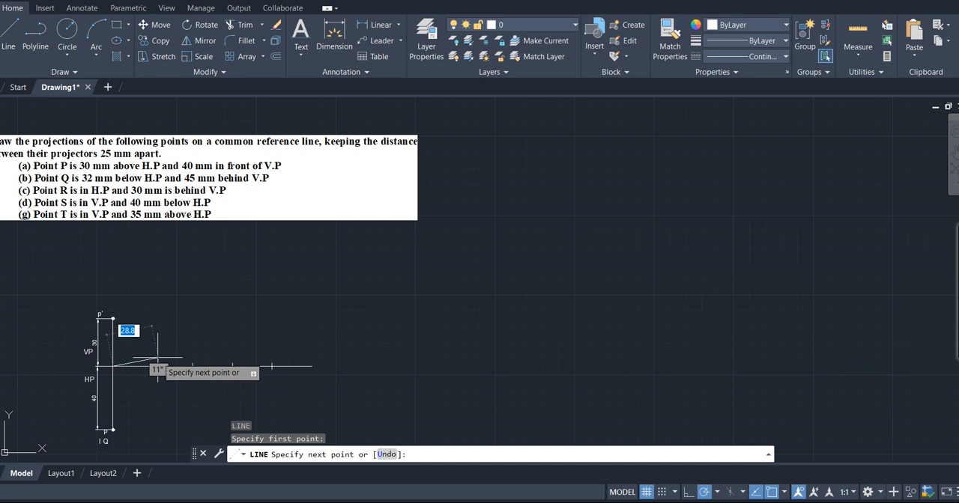
{"action": "key", "text": "Return"}
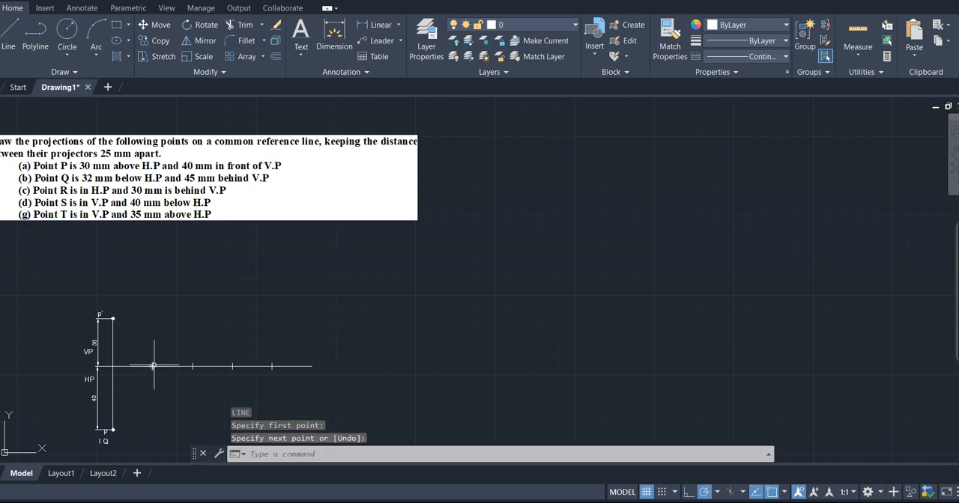
{"action": "left_click", "coordinate": [152, 367]}
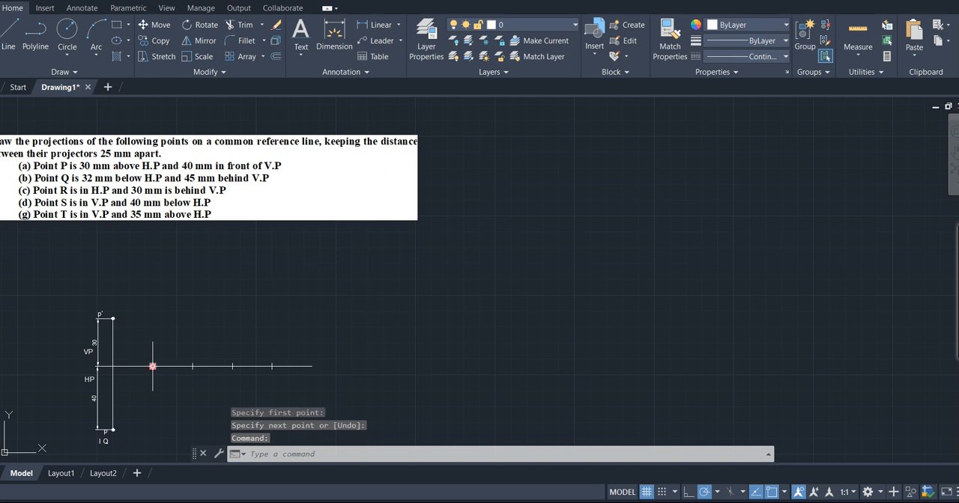
- Enable the remaining object snaps: Midpoint, Geometric Center, Node, Quadrant, Insertion, Perpendicular, Tangent, Nearest, Apparent Intersection and Parallel
{"action": "key", "text": "Return"}
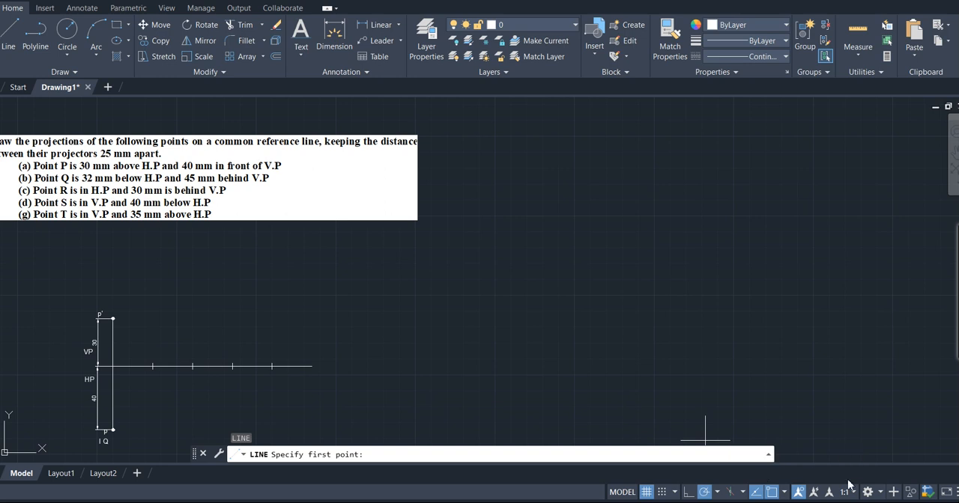
{"action": "left_click", "coordinate": [785, 493]}
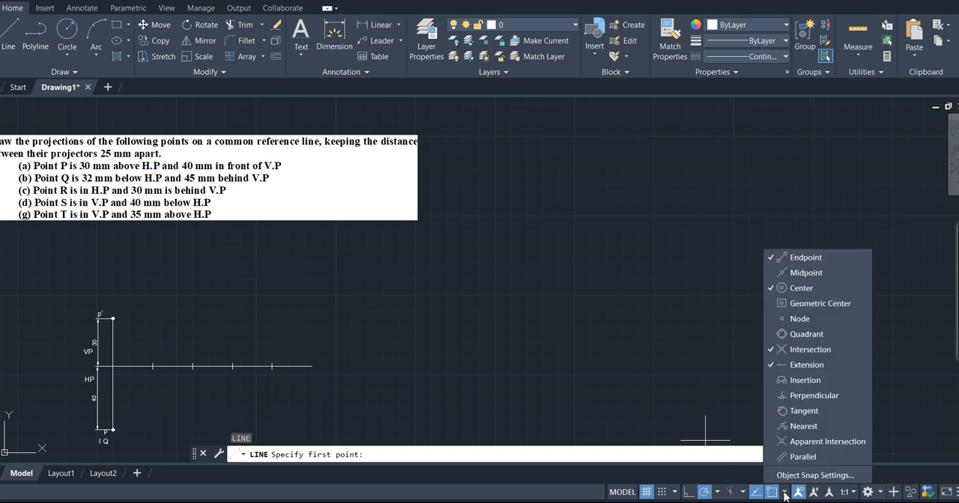
{"action": "left_click", "coordinate": [775, 277]}
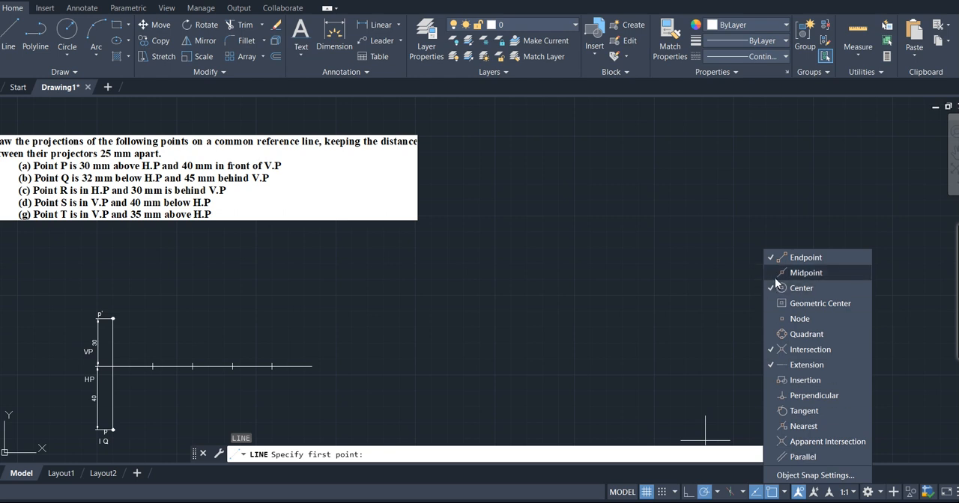
{"action": "left_click", "coordinate": [772, 319]}
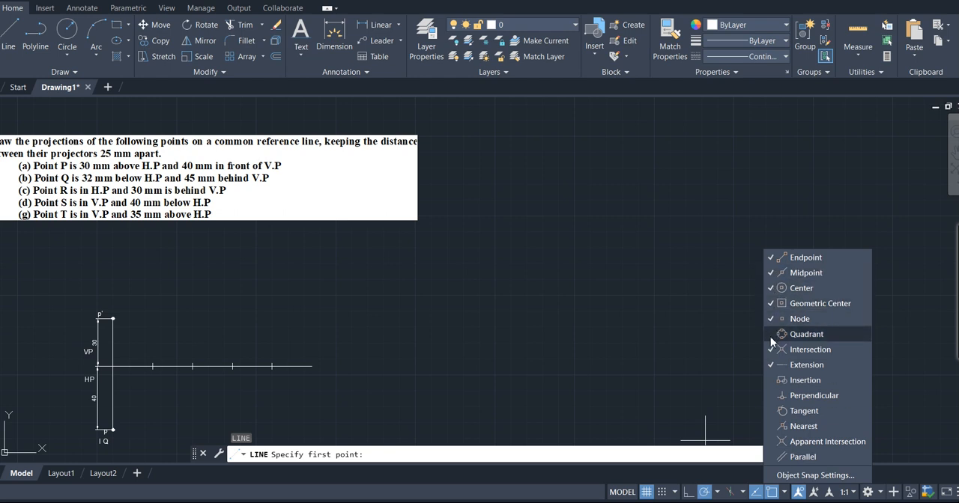
{"action": "left_click", "coordinate": [773, 395]}
{"action": "left_click", "coordinate": [772, 411]}
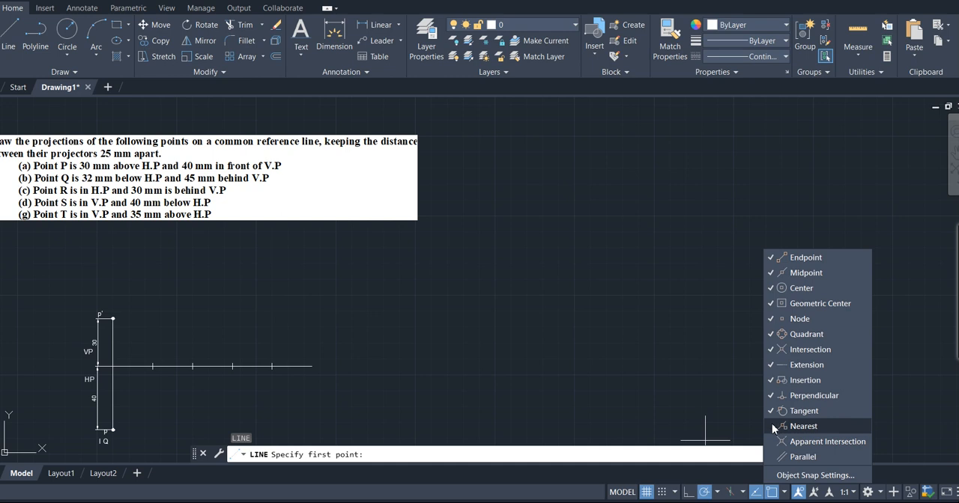
{"action": "left_click", "coordinate": [771, 426]}
{"action": "left_click", "coordinate": [769, 442]}
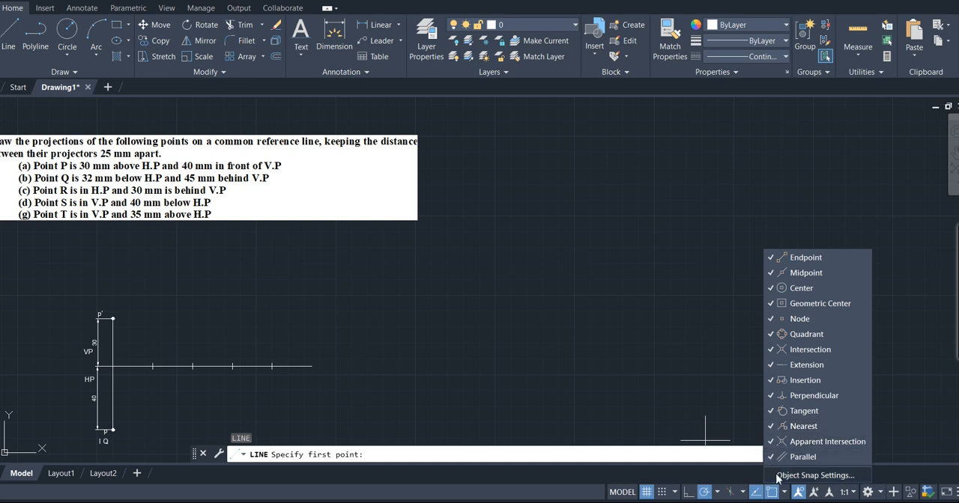
{"action": "left_click", "coordinate": [785, 494]}
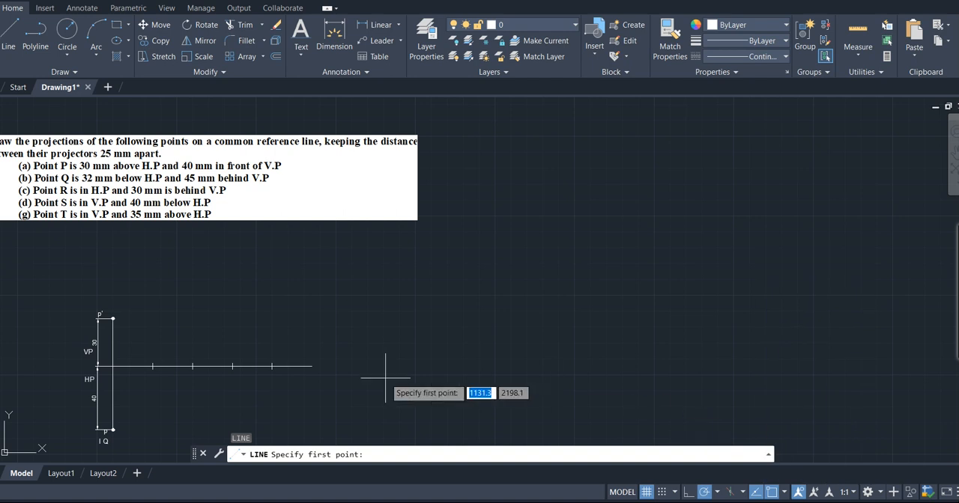
- Draw a 45 mm vertical line upward from the reference line at the first division mark right of P's projector
{"action": "type", "text": "L"}
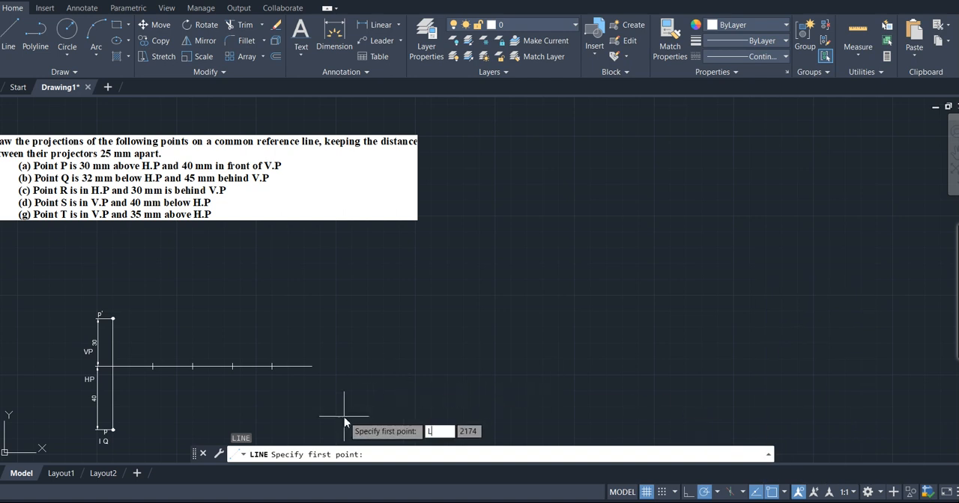
{"action": "key", "text": "Return"}
{"action": "left_click", "coordinate": [429, 455]}
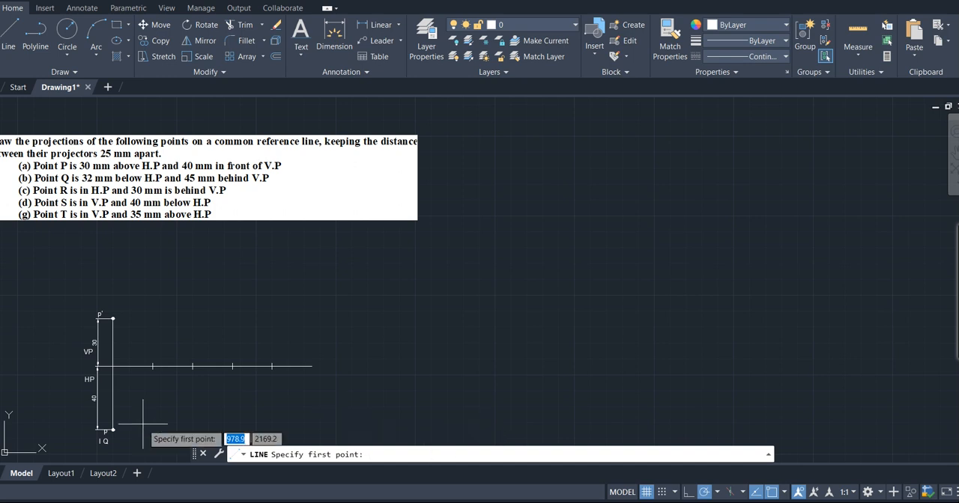
{"action": "left_click", "coordinate": [153, 367]}
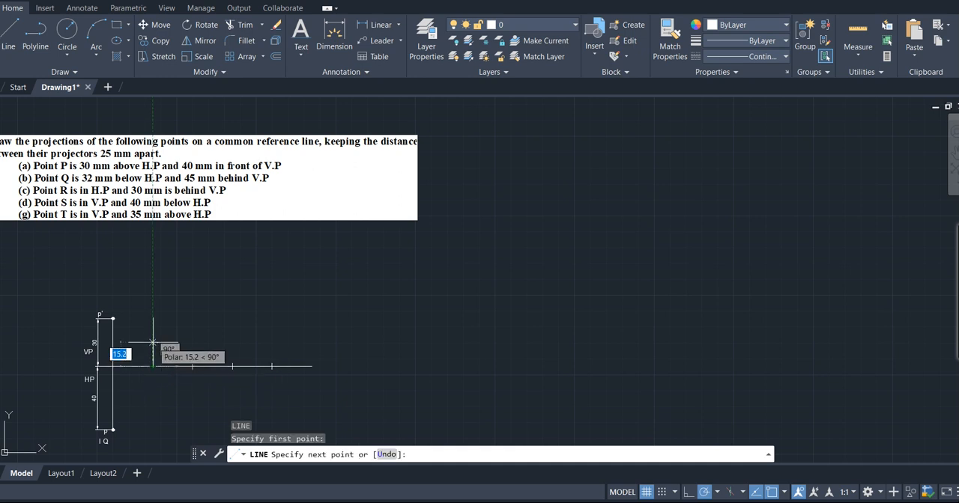
{"action": "type", "text": "45"}
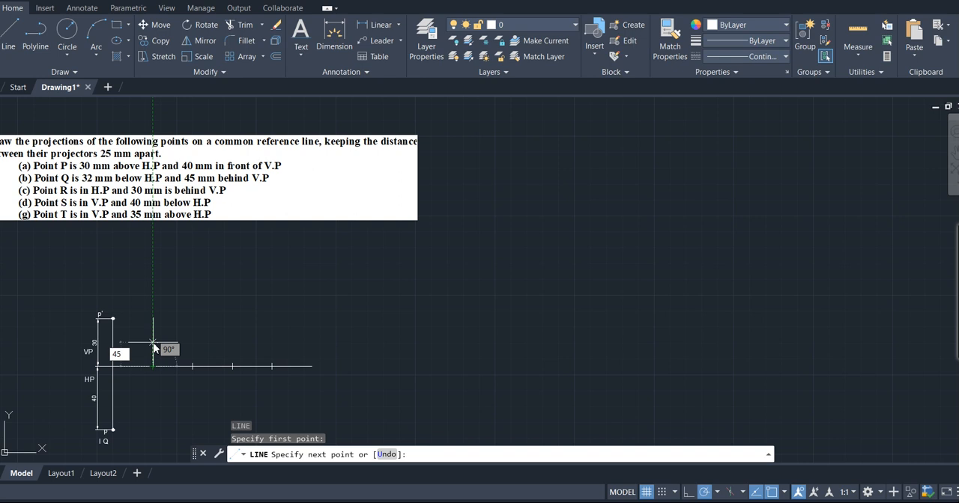
{"action": "key", "text": "Return"}
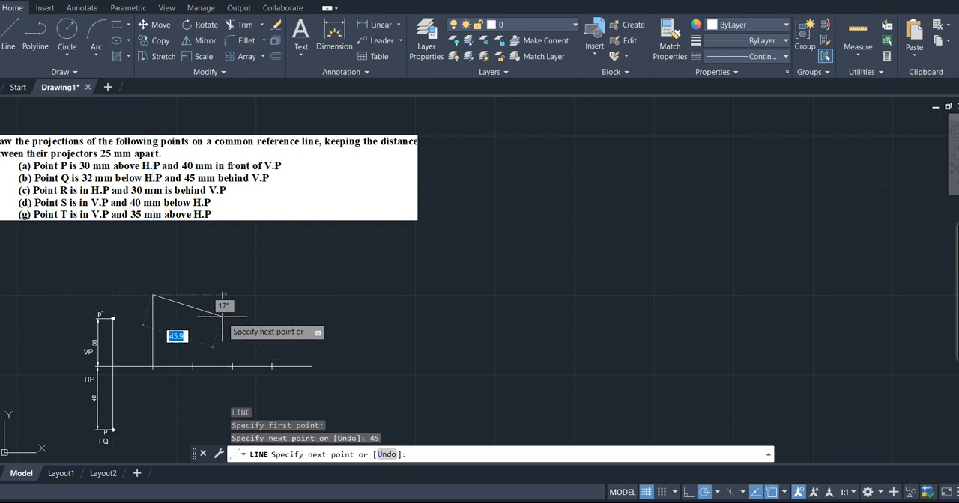
{"action": "key", "text": "Return"}
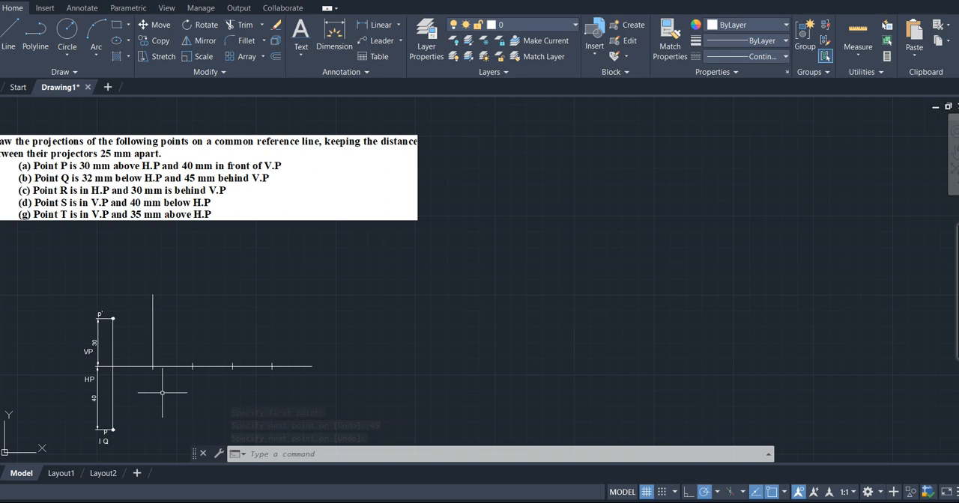
- Draw a 30 mm vertical line downward from the reference line, in line with the 45 mm projector of point Q
{"action": "key", "text": "l"}
{"action": "key", "text": "Return"}
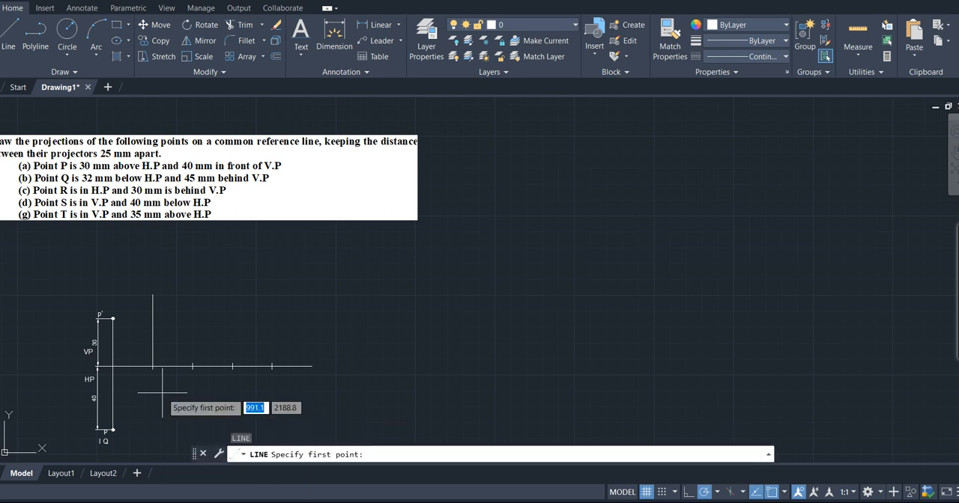
{"action": "left_click", "coordinate": [153, 366]}
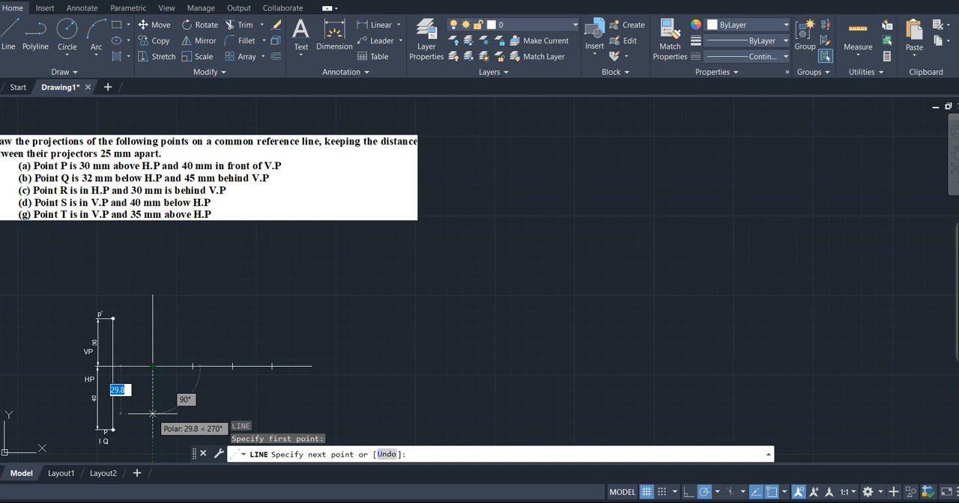
{"action": "type", "text": "30"}
{"action": "key", "text": "Return"}
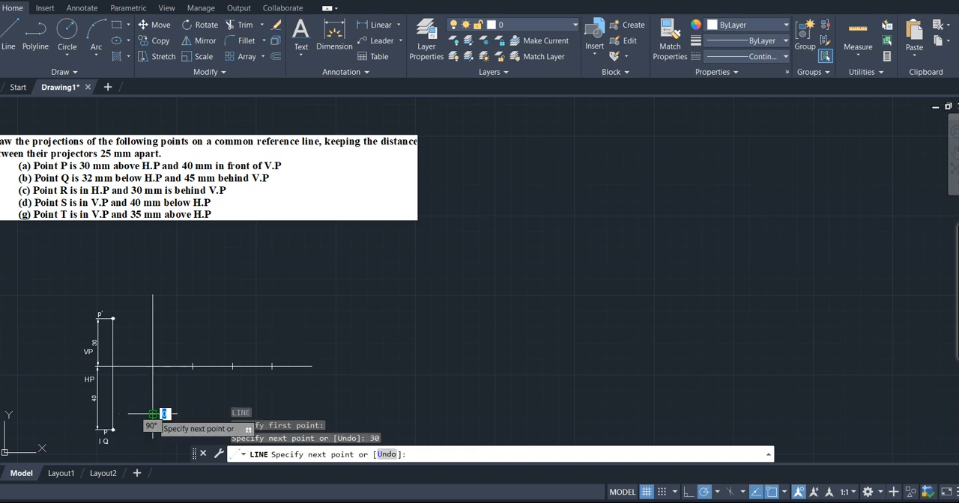
{"action": "key", "text": "Return"}
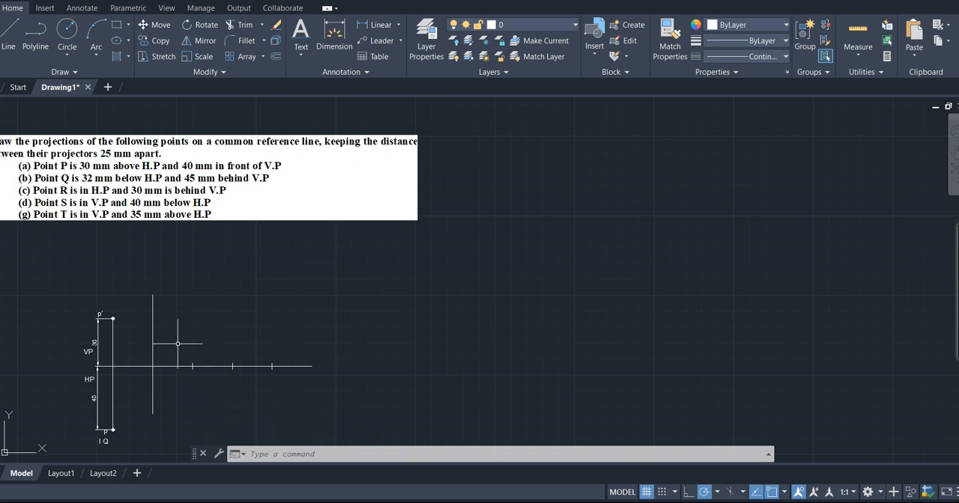
- Place donuts with inside diameter 0.1 and outside diameter 2.0 at both ends of Q's projector
{"action": "type", "text": "DONUT"}
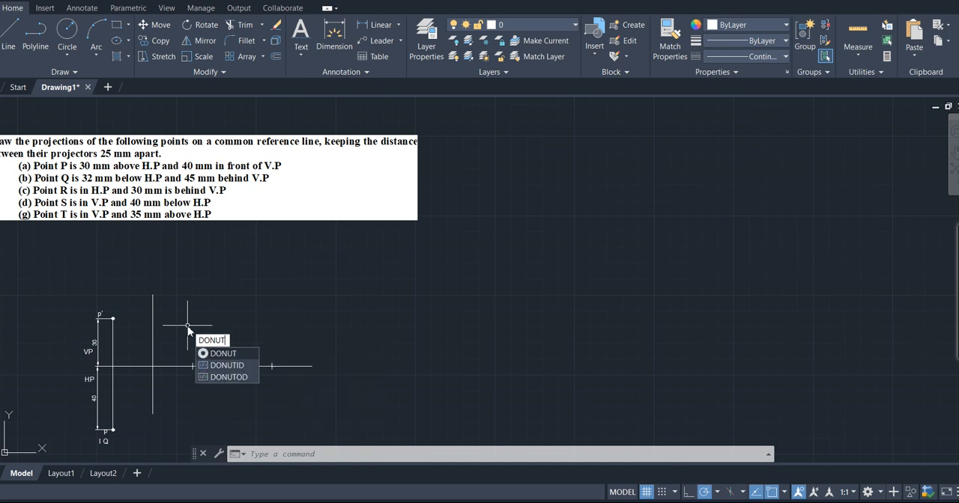
{"action": "key", "text": "Return"}
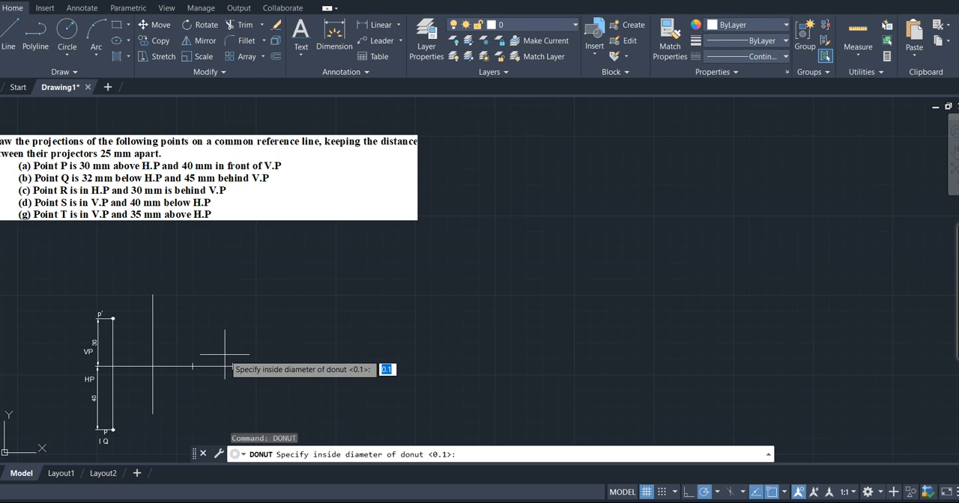
{"action": "key", "text": "Return"}
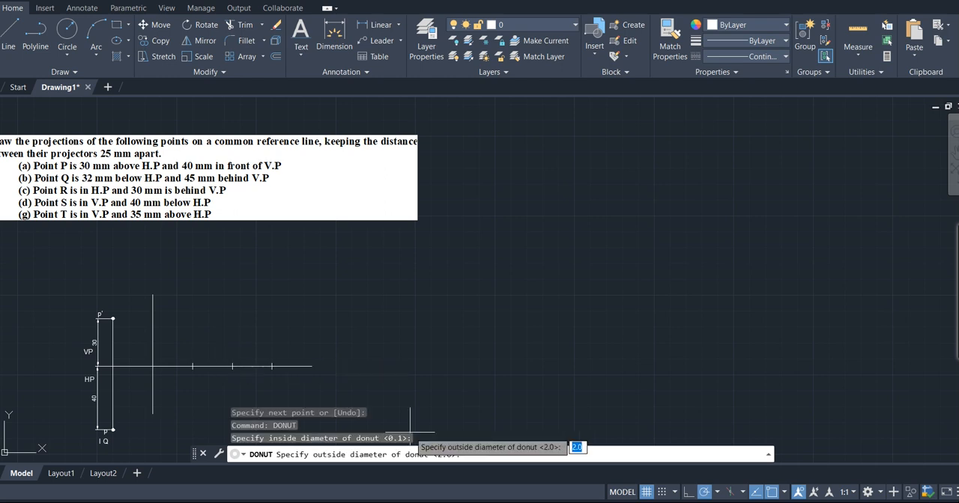
{"action": "key", "text": "Return"}
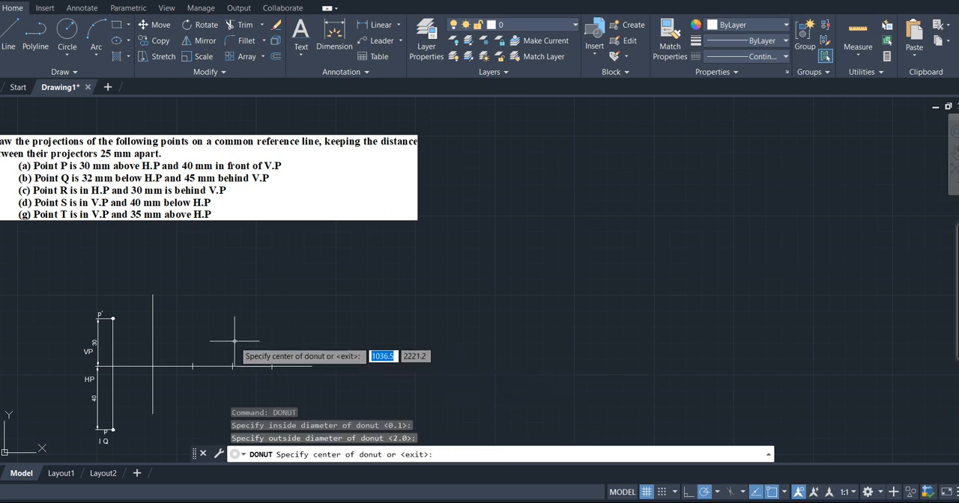
{"action": "left_click", "coordinate": [152, 295]}
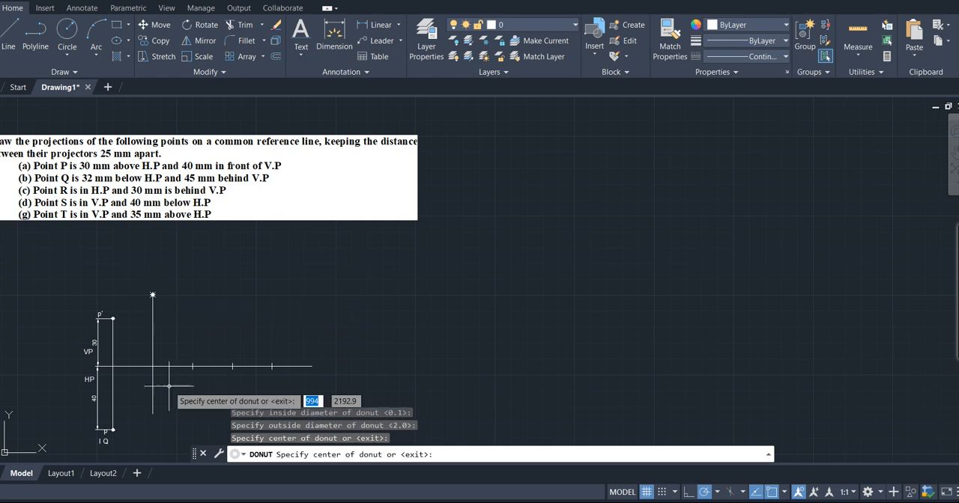
{"action": "left_click", "coordinate": [152, 414]}
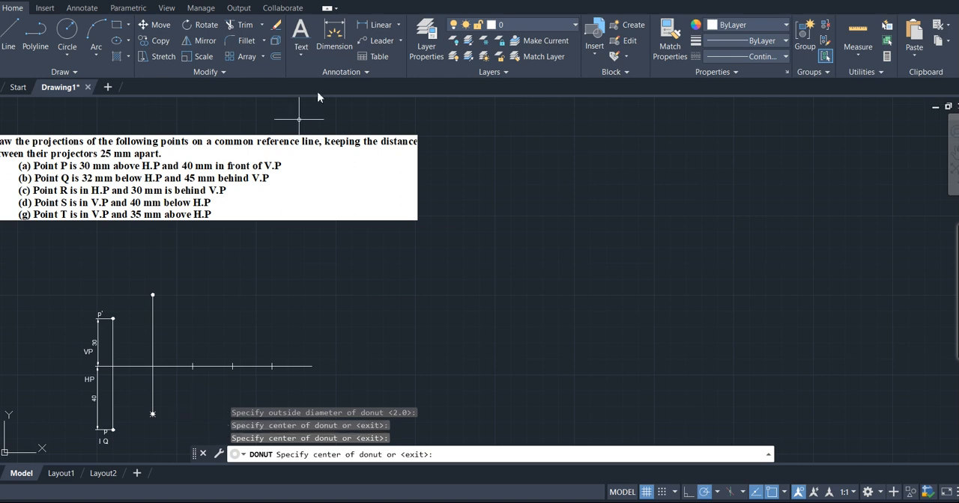
- Label the upper end of Q's projector q and the lower end q' with single-line text of height 3 and no rotation
{"action": "left_click", "coordinate": [301, 54]}
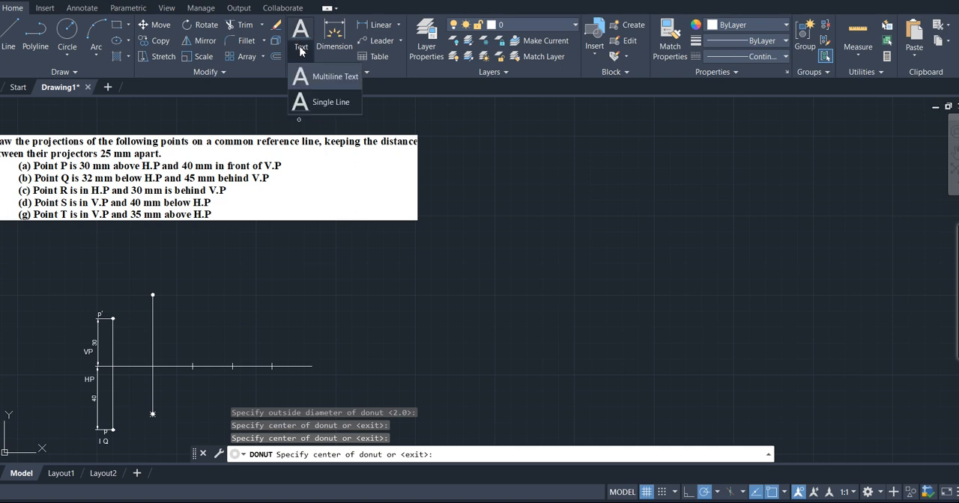
{"action": "left_click", "coordinate": [314, 100]}
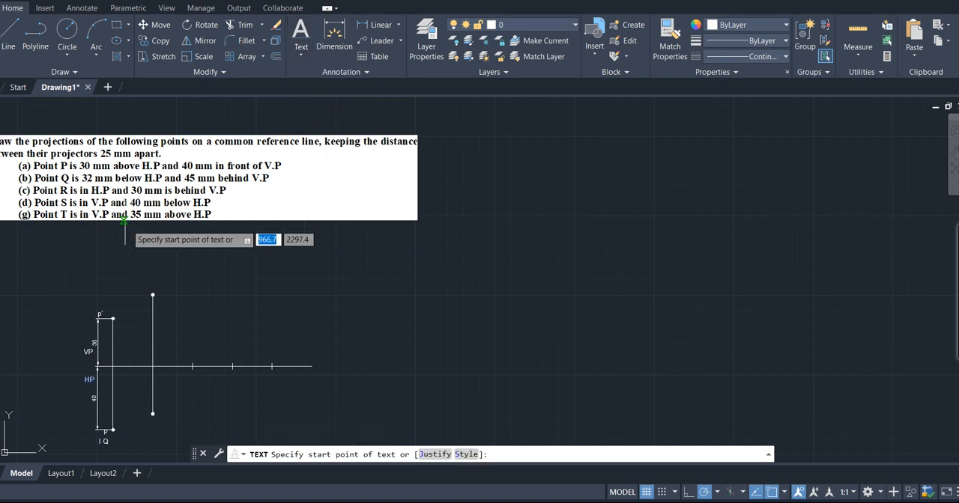
{"action": "left_click", "coordinate": [136, 285]}
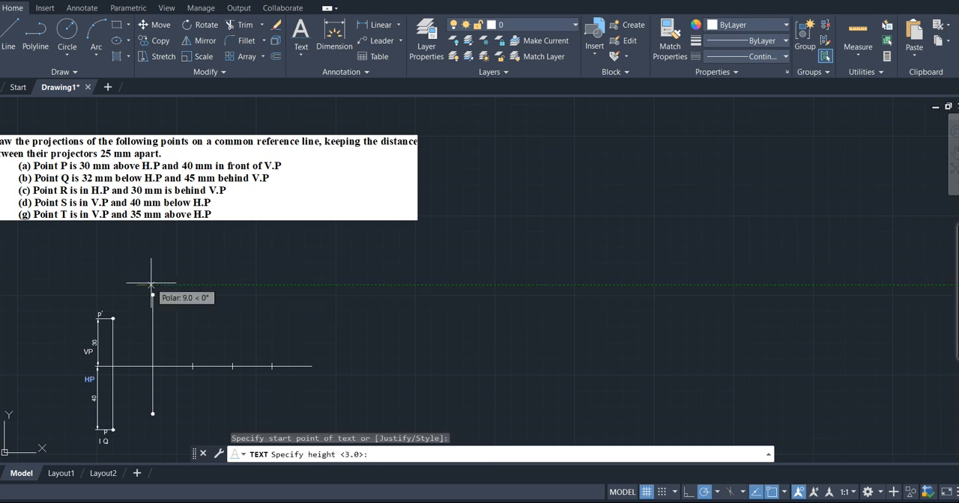
{"action": "key", "text": "Return"}
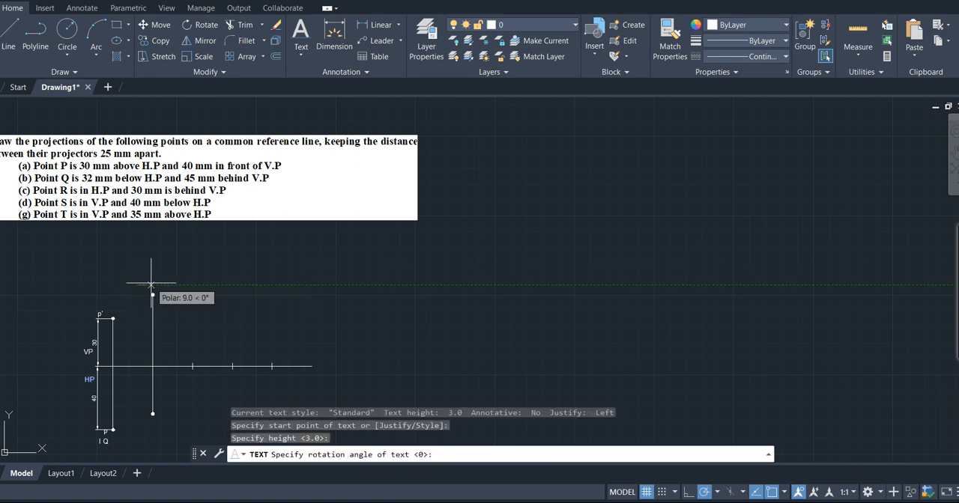
{"action": "key", "text": "Return"}
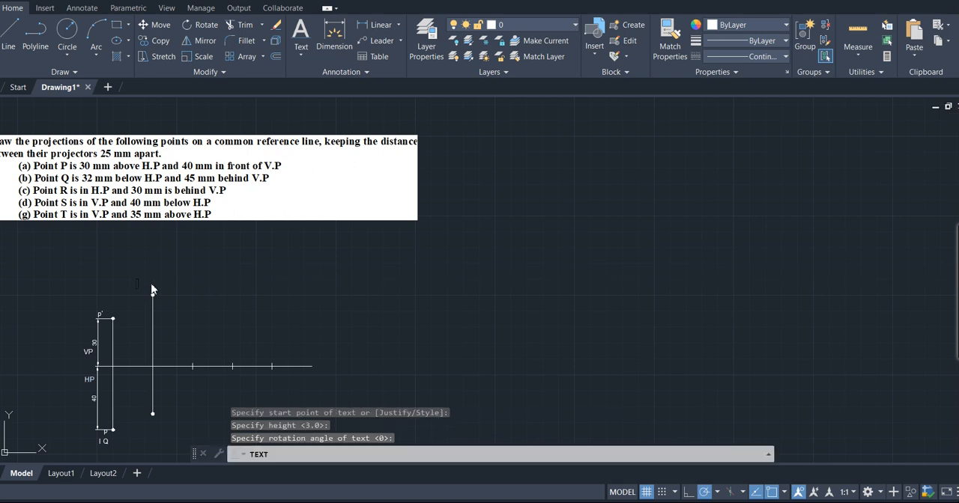
{"action": "type", "text": "q"}
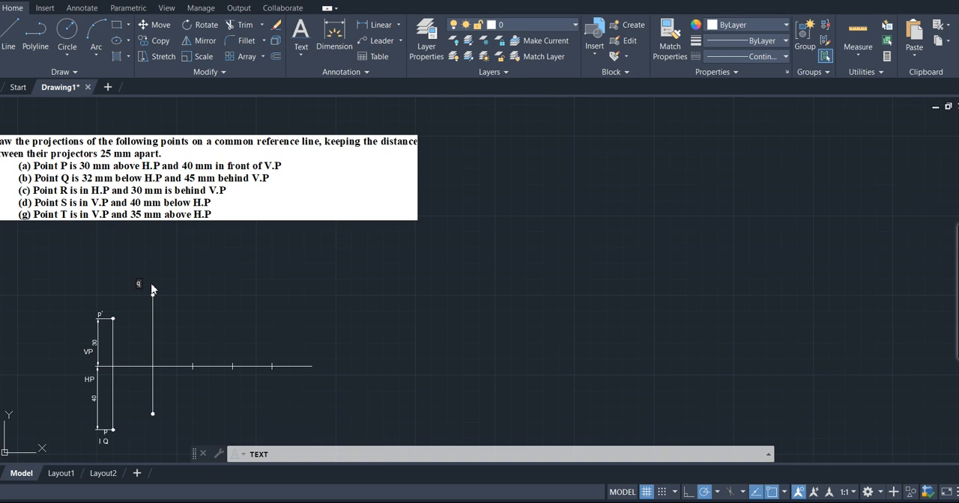
{"action": "left_click", "coordinate": [145, 420]}
{"action": "type", "text": "q'"}
{"action": "key", "text": "Return"}
{"action": "key", "text": "Return"}
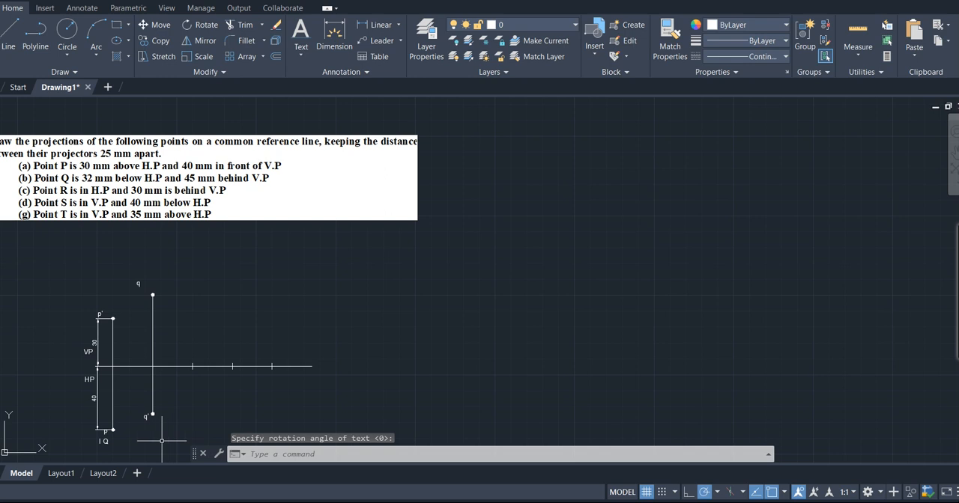
- Add the single-line text "III Q" below point q', with height 3 and no rotation
{"action": "key", "text": "Return"}
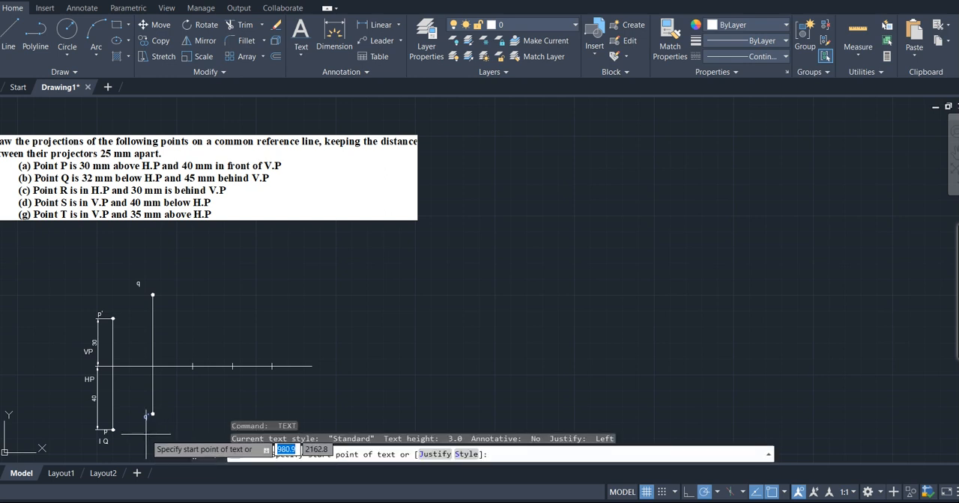
{"action": "left_click", "coordinate": [152, 433]}
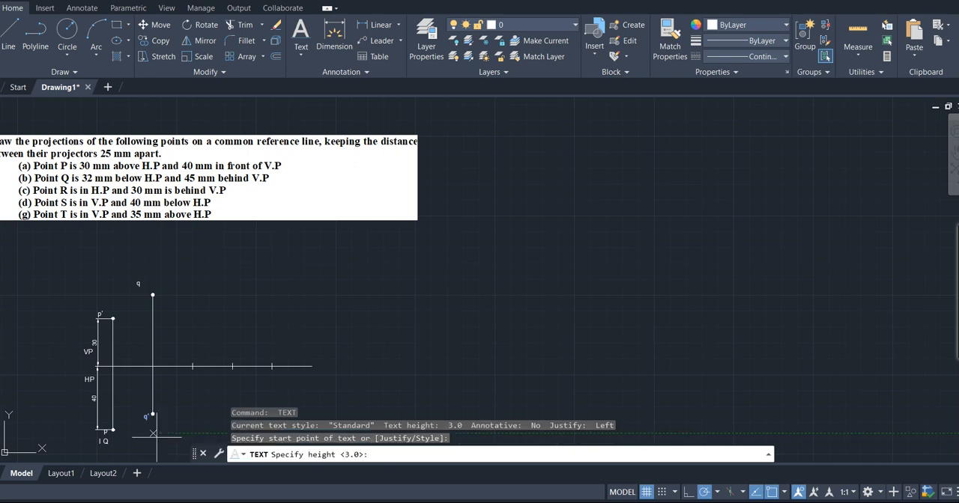
{"action": "key", "text": "Return"}
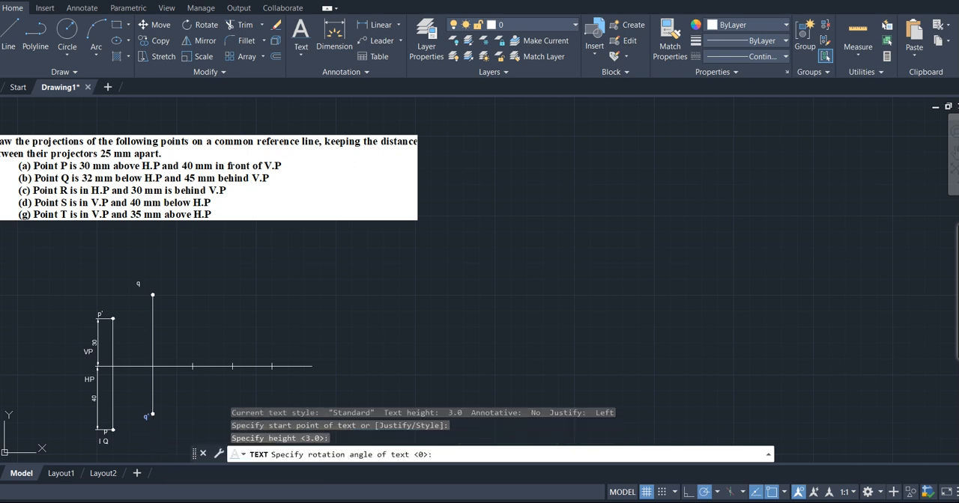
{"action": "key", "text": "Return"}
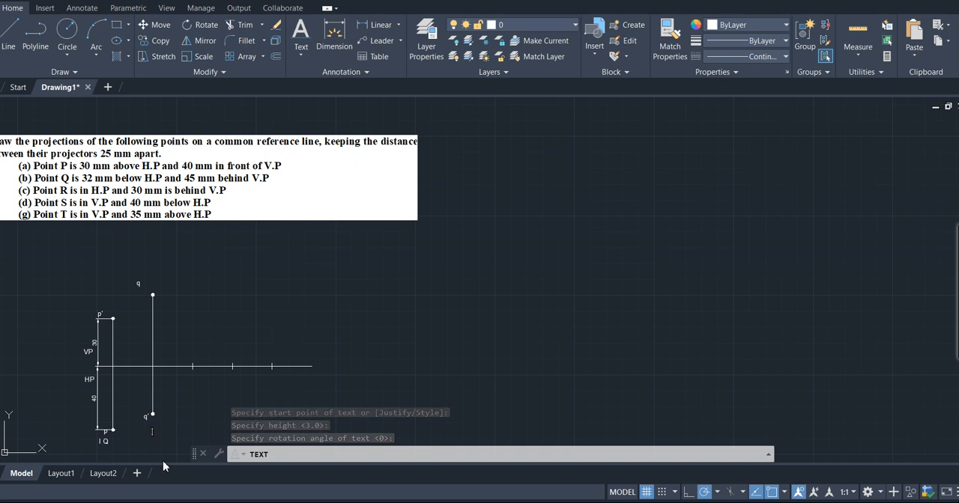
{"action": "type", "text": "III Q"}
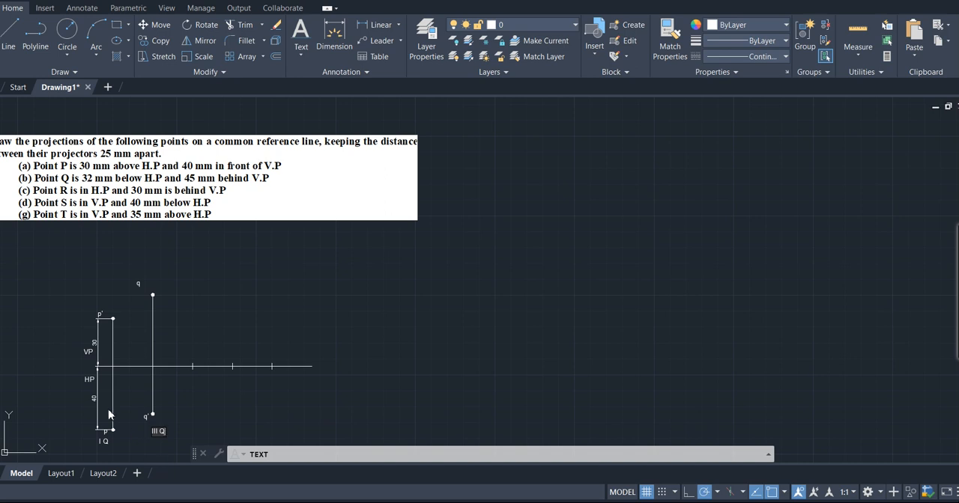
{"action": "left_click", "coordinate": [146, 363]}
{"action": "type", "text": "HP"}
{"action": "key", "text": "BackSpace"}
{"action": "key", "text": "BackSpace"}
{"action": "key", "text": "BackSpace"}
- Label the reference line beside Q's projector HP above and VP below in the same single-line text
{"action": "left_click", "coordinate": [141, 357]}
{"action": "type", "text": "HP"}
{"action": "left_click", "coordinate": [140, 380]}
{"action": "type", "text": "VP"}
{"action": "key", "text": "Return"}
{"action": "key", "text": "Return"}
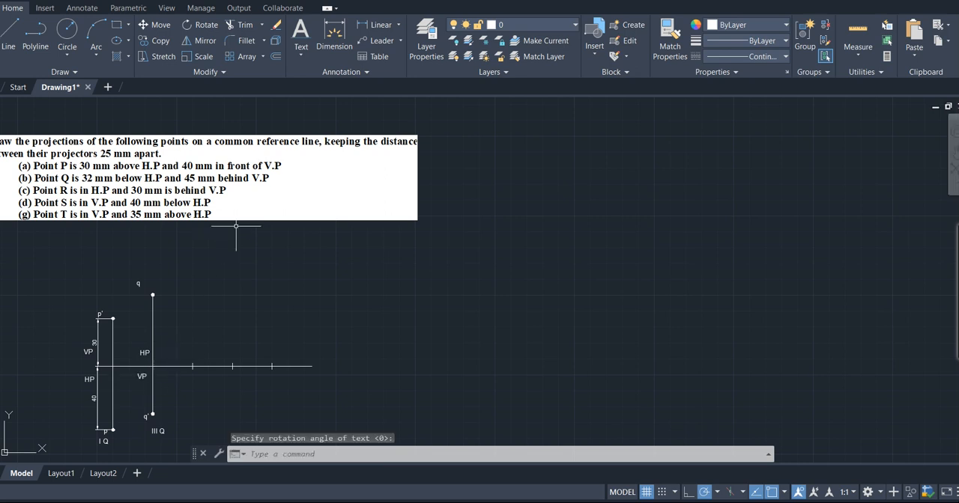
{"action": "left_click", "coordinate": [382, 25]}
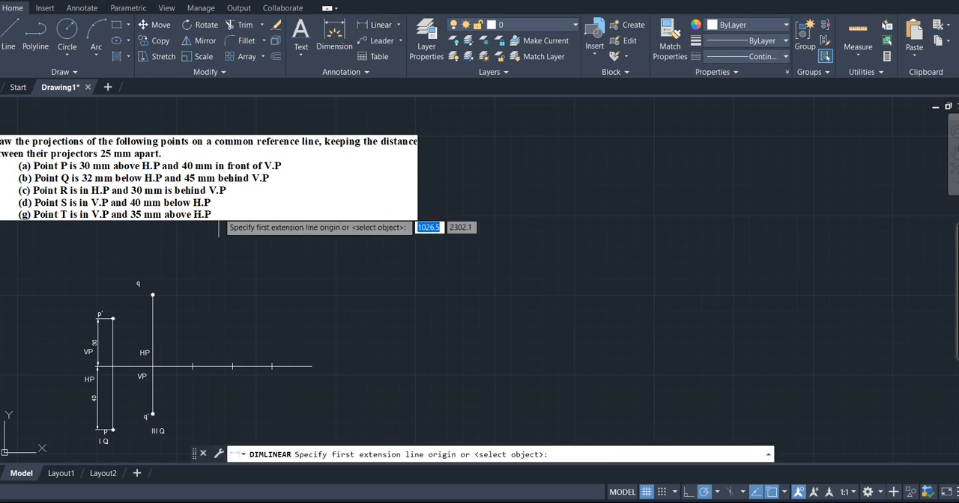
{"action": "left_click", "coordinate": [152, 295]}
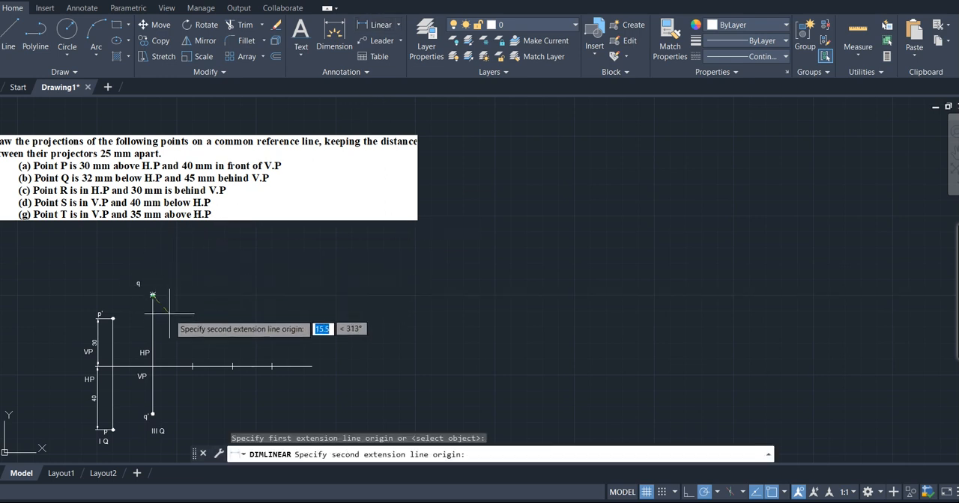
{"action": "left_click", "coordinate": [152, 367]}
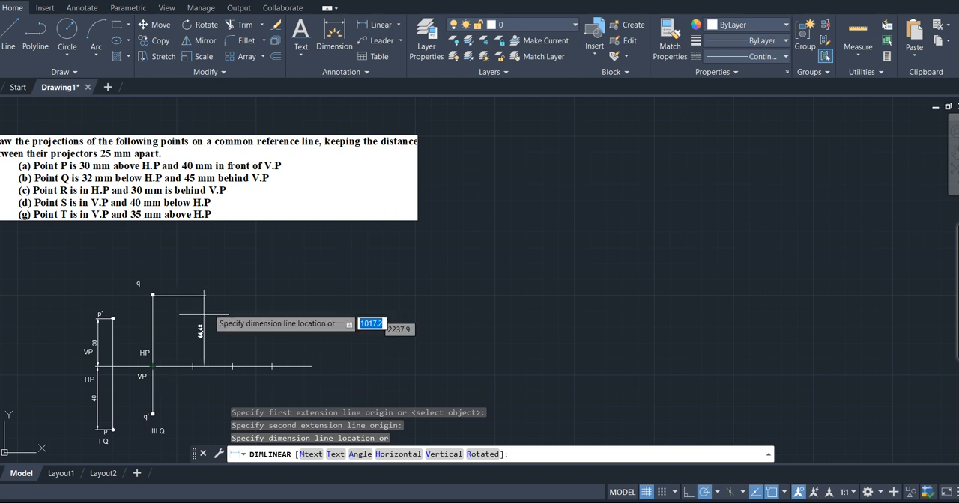
{"action": "key", "text": "Escape"}
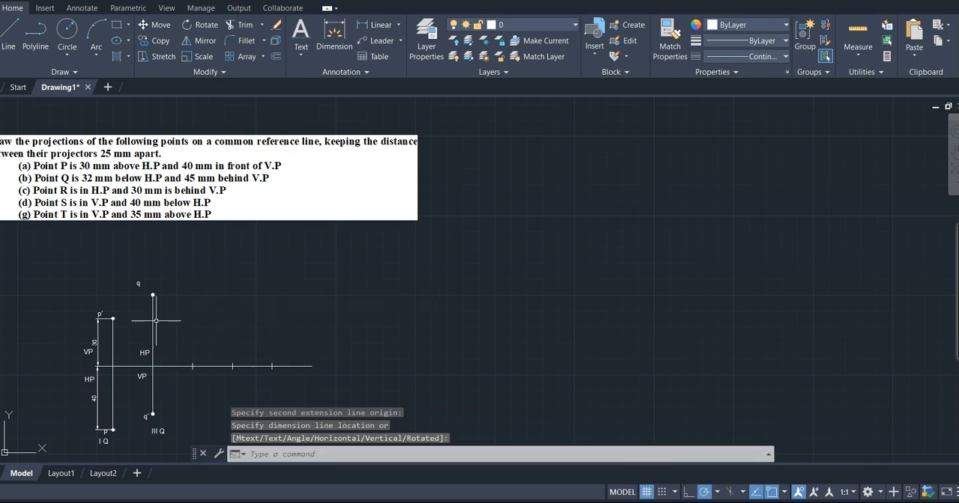
{"action": "scroll", "coordinate": [156, 321], "scroll_direction": "up", "scroll_amount": 2}
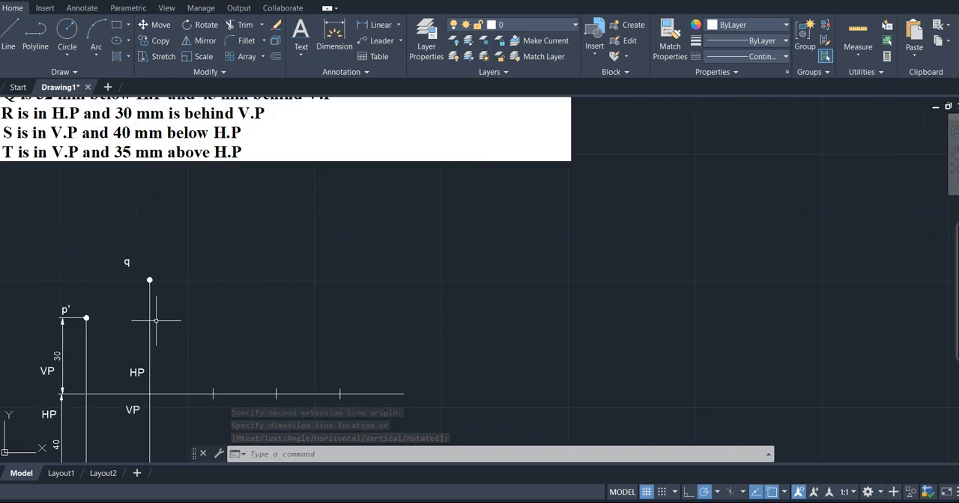
{"action": "left_click", "coordinate": [379, 28]}
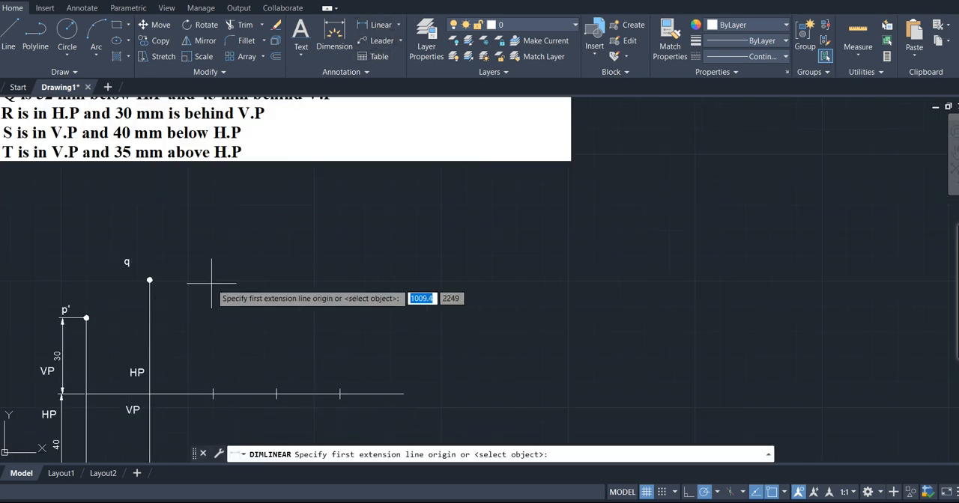
{"action": "left_click", "coordinate": [150, 280]}
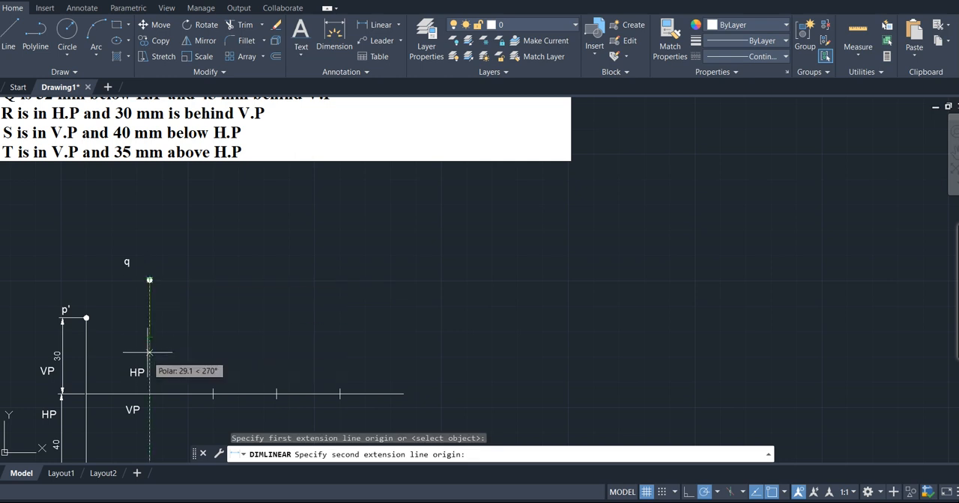
{"action": "left_click", "coordinate": [150, 393]}
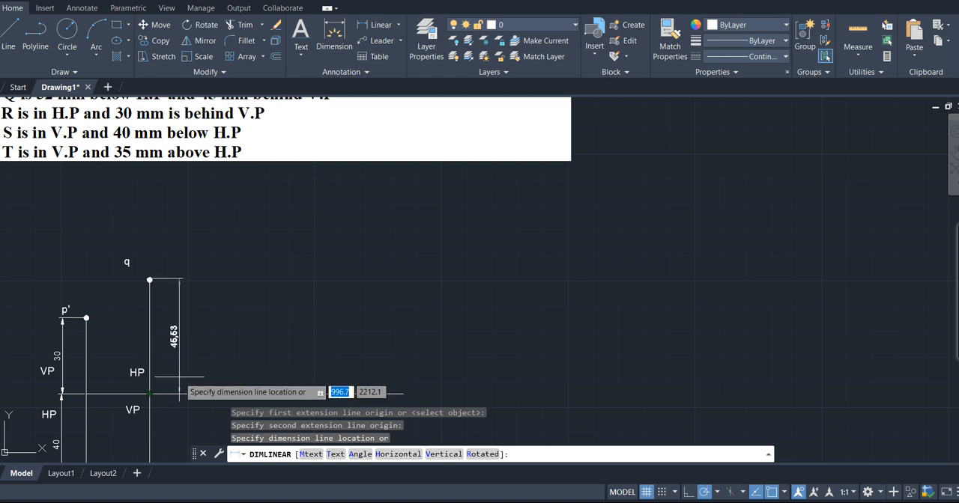
{"action": "key", "text": "Escape"}
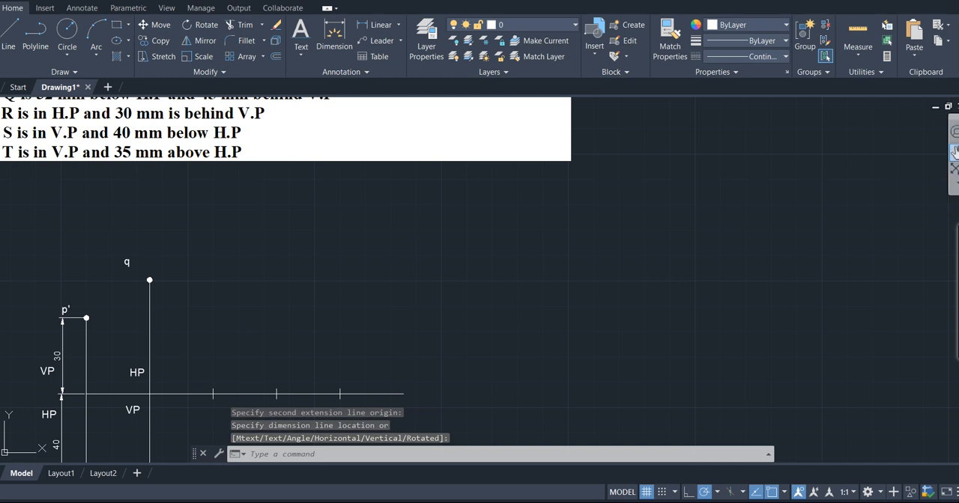
{"action": "left_click", "coordinate": [955, 149]}
{"action": "left_click_drag", "start_coordinate": [260, 353], "coordinate": [364, 261]}
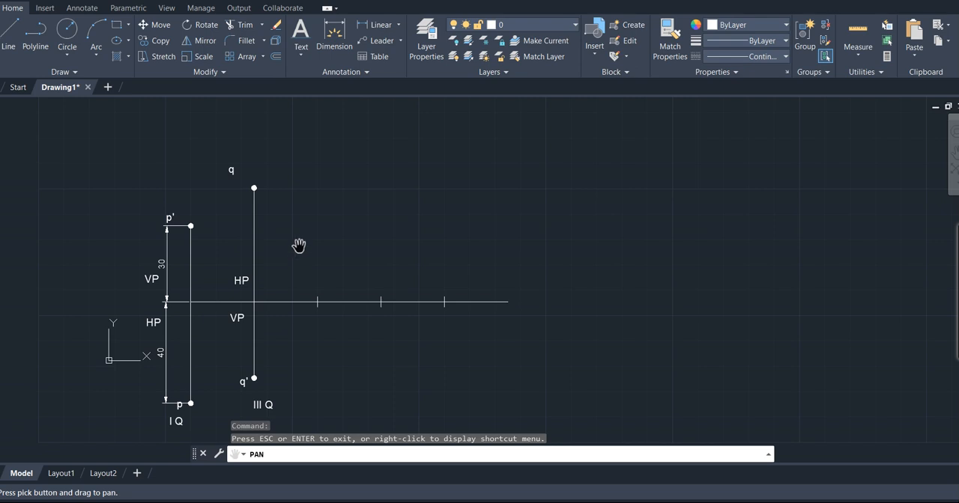
{"action": "scroll", "coordinate": [298, 246], "scroll_direction": "down", "scroll_amount": 2}
{"action": "scroll", "coordinate": [298, 246], "scroll_direction": "up", "scroll_amount": 4}
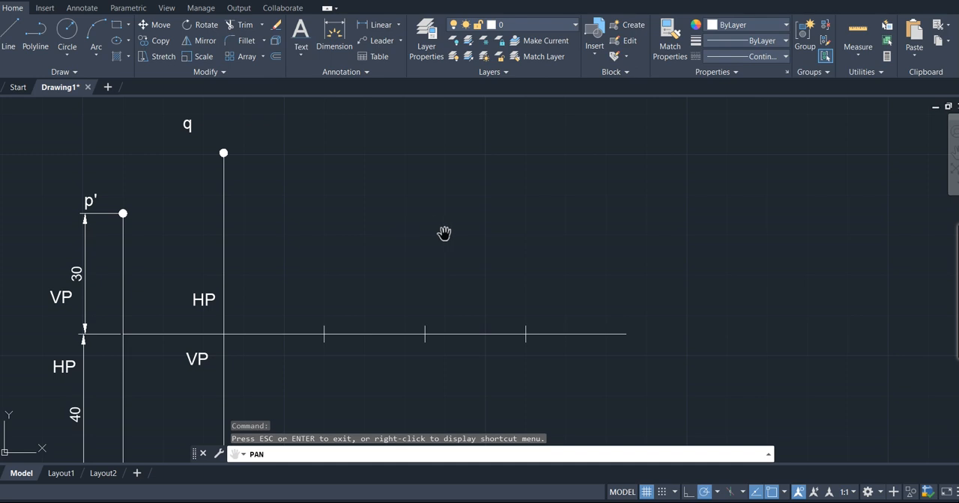
{"action": "key", "text": "Escape"}
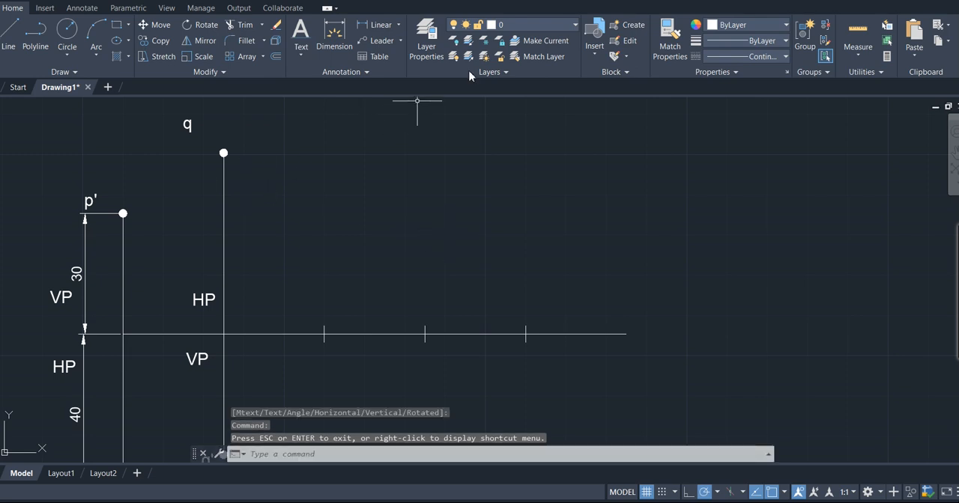
- Add a vertical linear dimension from point q to the reference line, placed on the side of Q's projector away from P
{"action": "left_click", "coordinate": [383, 28]}
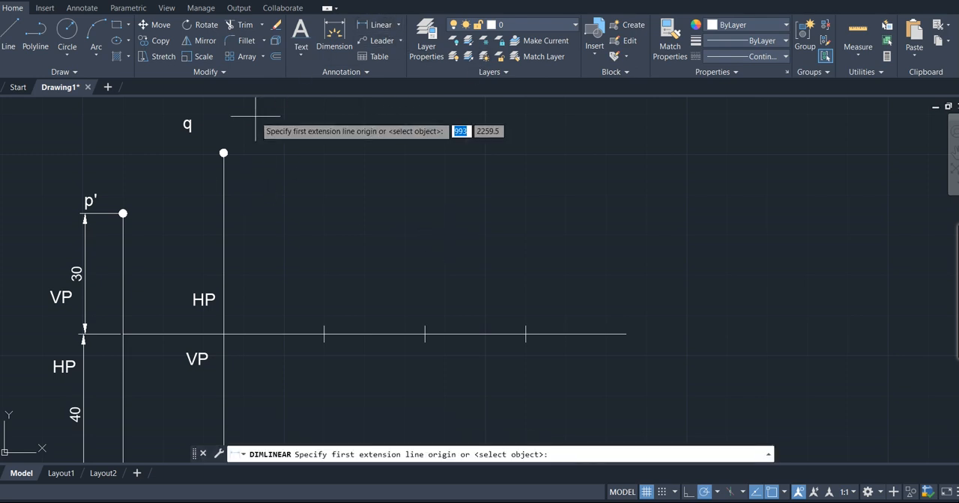
{"action": "left_click", "coordinate": [223, 151]}
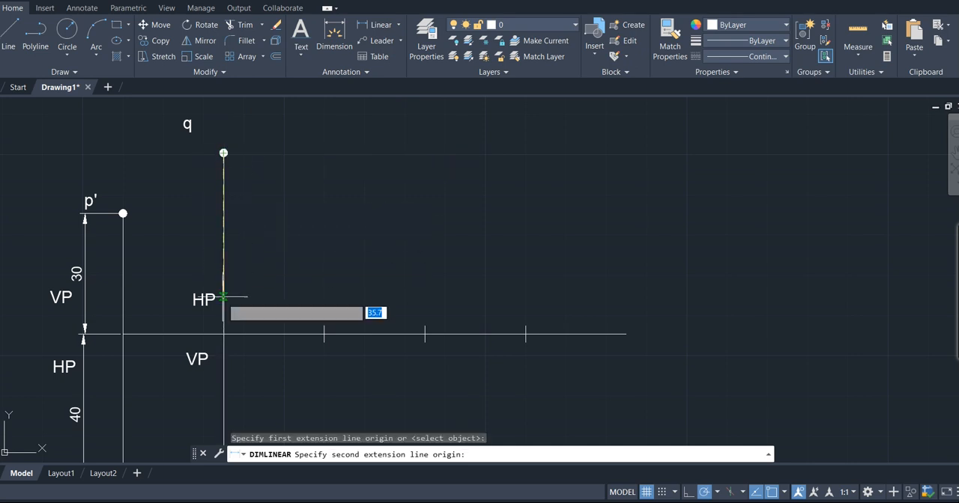
{"action": "left_click", "coordinate": [223, 325]}
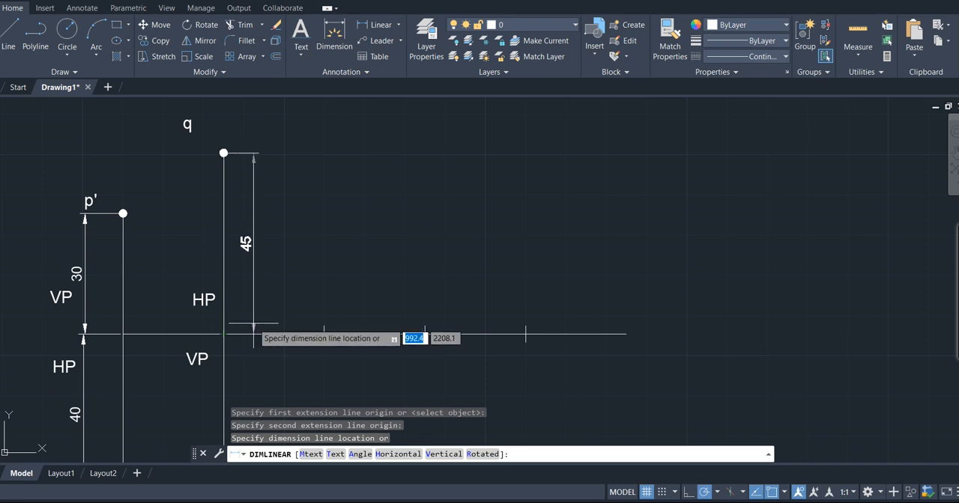
{"action": "left_click", "coordinate": [253, 334]}
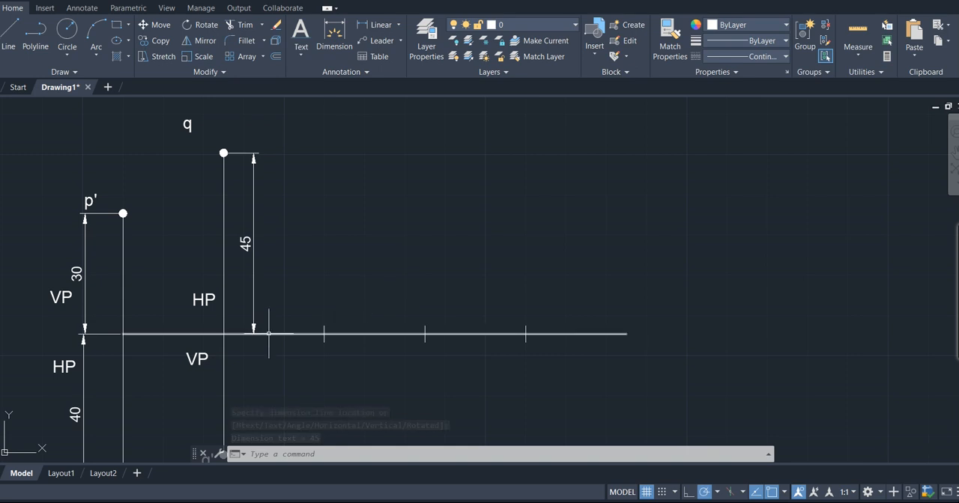
- Dimension the lower part of Q's projector from the reference line to q', aligned with the upper dimension
{"action": "key", "text": "Return"}
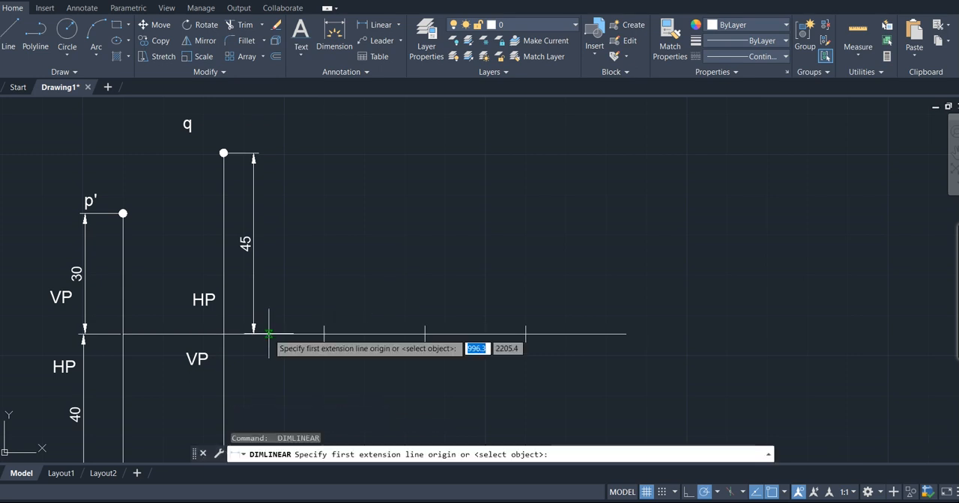
{"action": "left_click", "coordinate": [224, 346]}
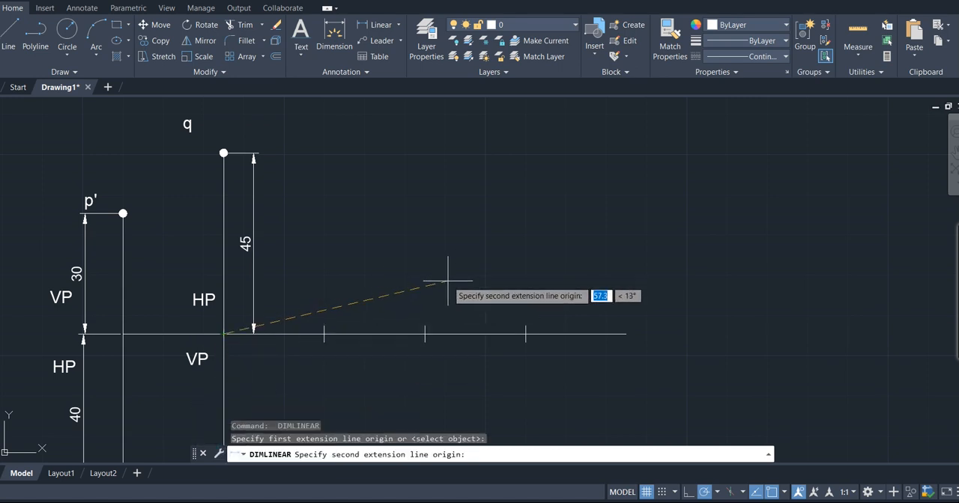
{"action": "scroll", "coordinate": [448, 281], "scroll_direction": "down", "scroll_amount": 1}
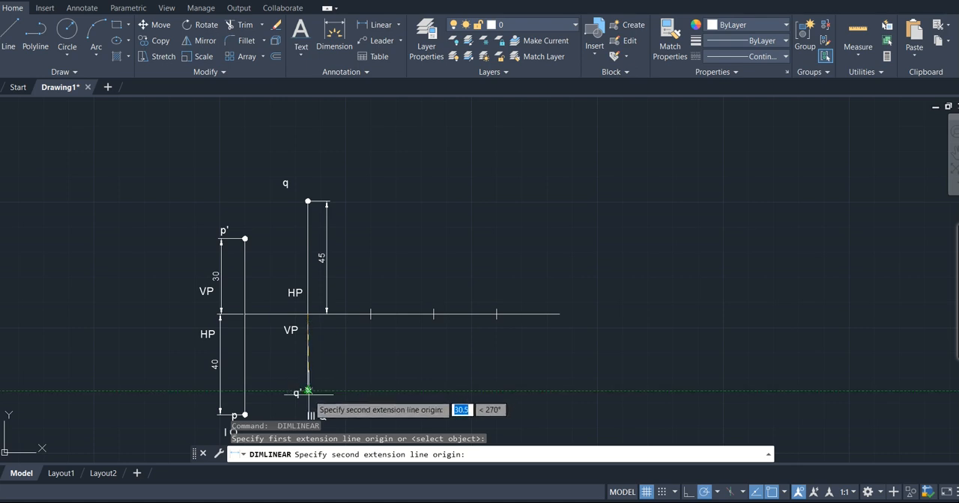
{"action": "scroll", "coordinate": [307, 391], "scroll_direction": "up", "scroll_amount": 4}
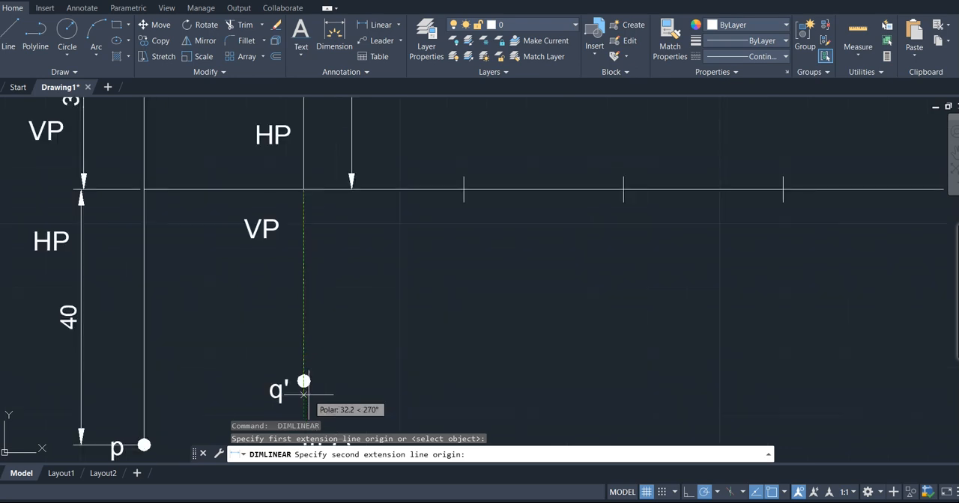
{"action": "left_click", "coordinate": [304, 382]}
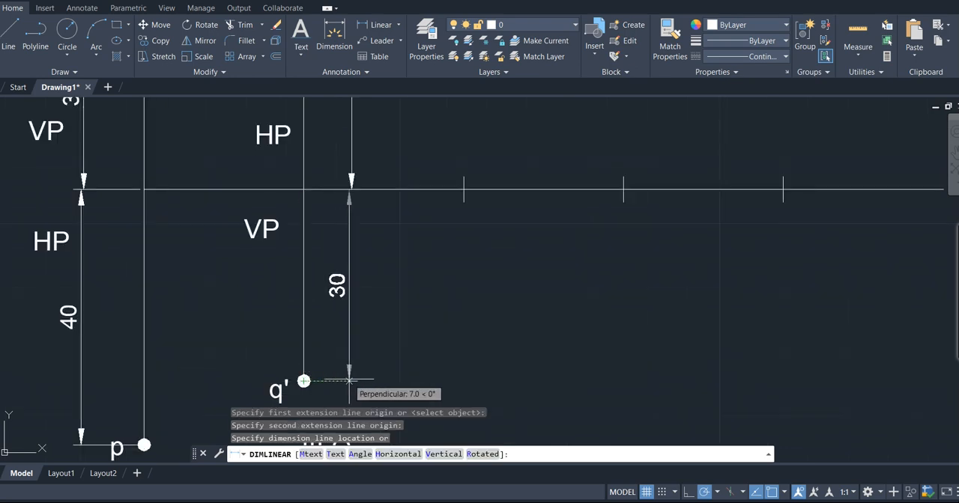
{"action": "left_click", "coordinate": [352, 381]}
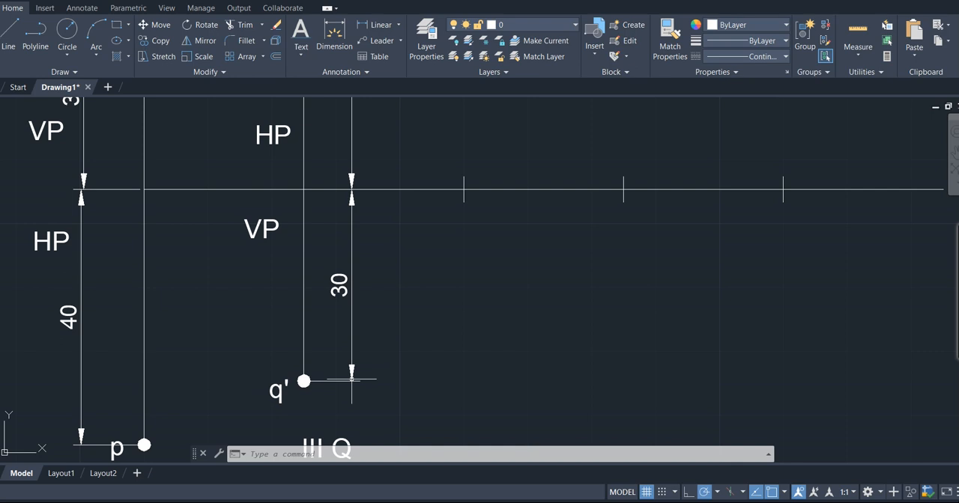
- Delete the dimension below the reference line at Q, the donut at q' and the lower projector line
{"action": "left_click", "coordinate": [351, 302]}
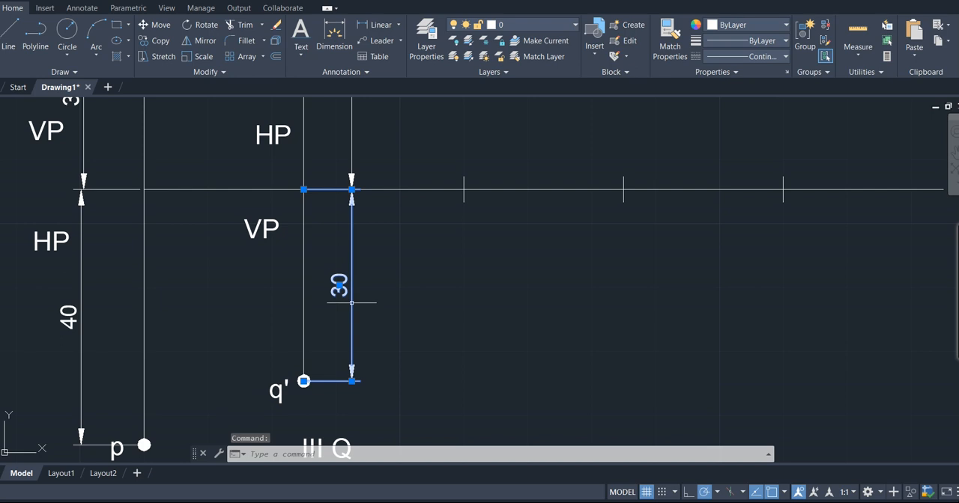
{"action": "key", "text": "Delete"}
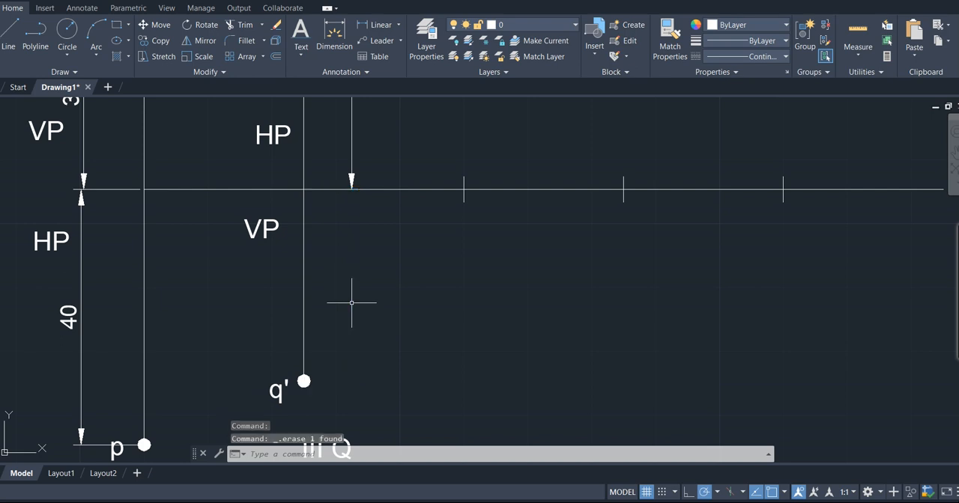
{"action": "left_click", "coordinate": [303, 381]}
{"action": "mouse_move", "coordinate": [303, 382]}
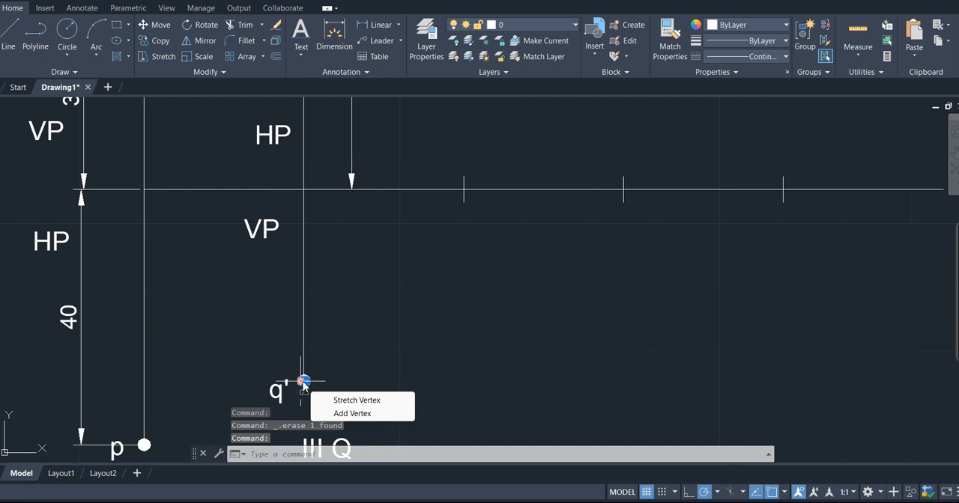
{"action": "key", "text": "Escape"}
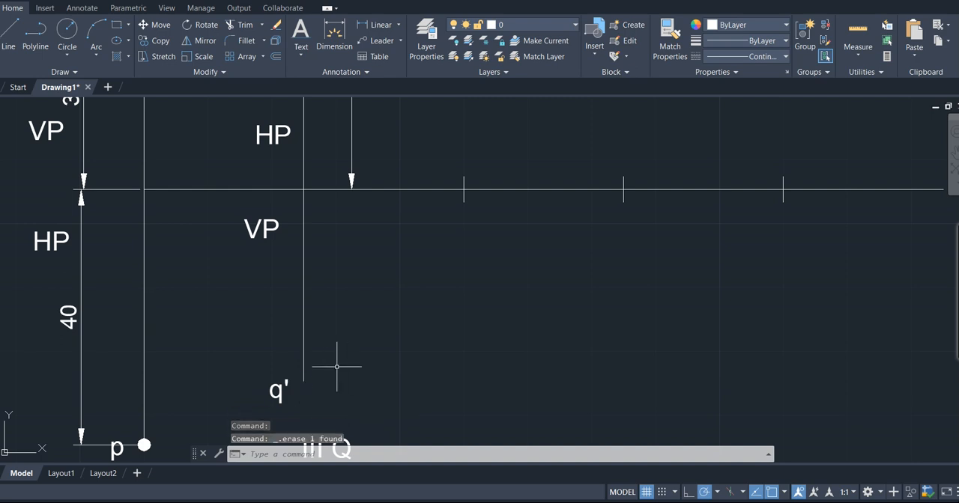
{"action": "left_click", "coordinate": [304, 342]}
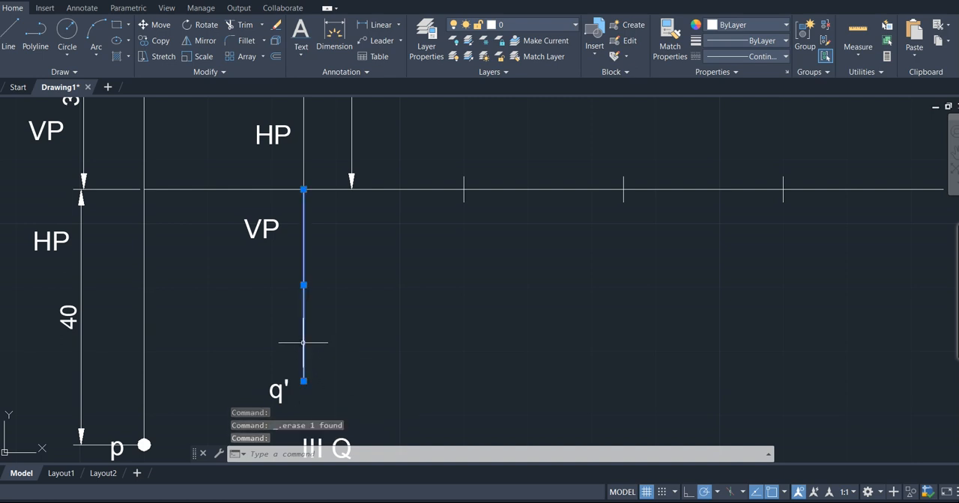
{"action": "key", "text": "Delete"}
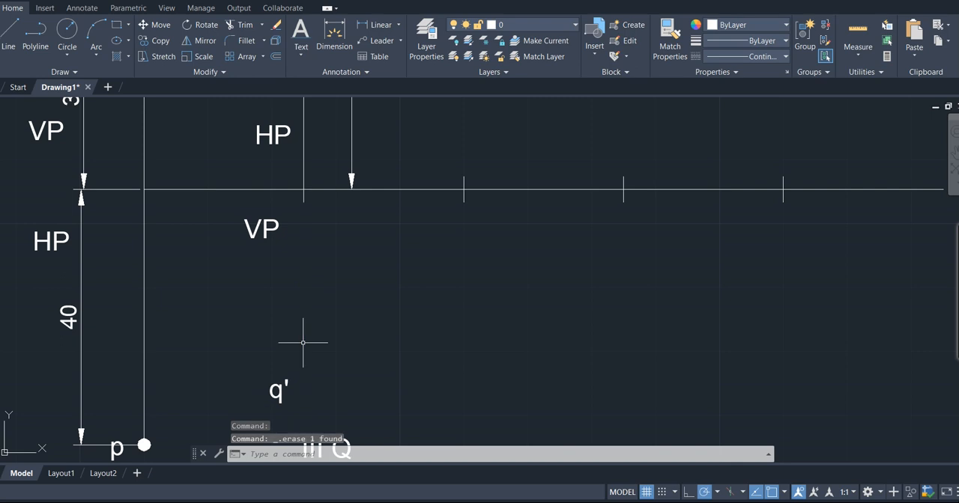
- Draw a 32 mm vertical line down from the reference line at Q's projector
{"action": "type", "text": "l"}
{"action": "key", "text": "Return"}
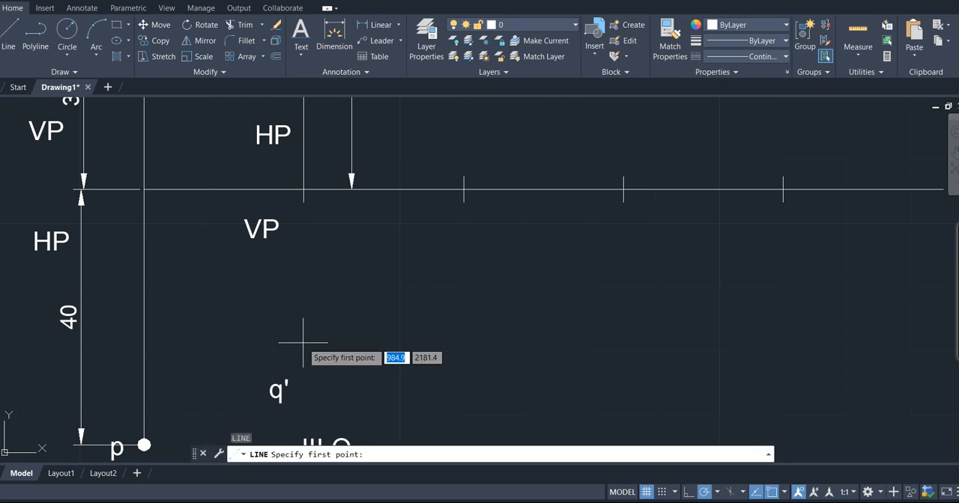
{"action": "left_click", "coordinate": [303, 189]}
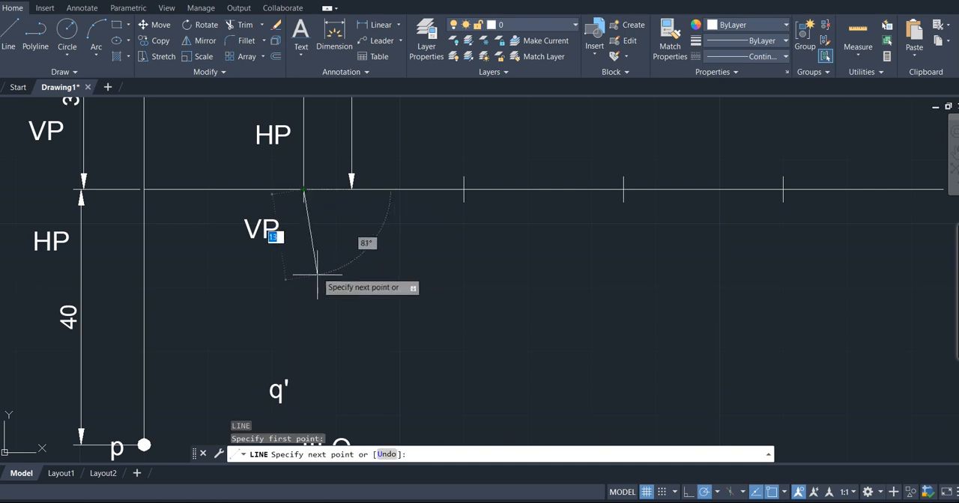
{"action": "type", "text": "32"}
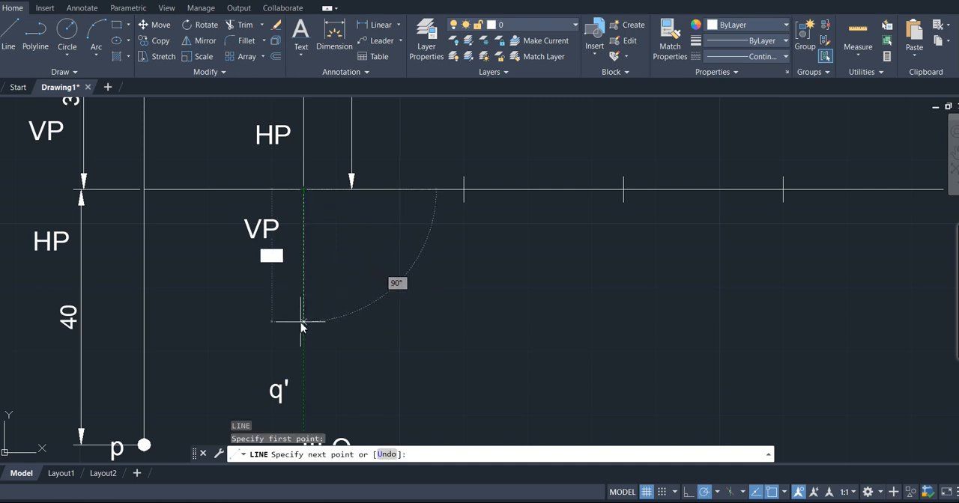
{"action": "key", "text": "Return"}
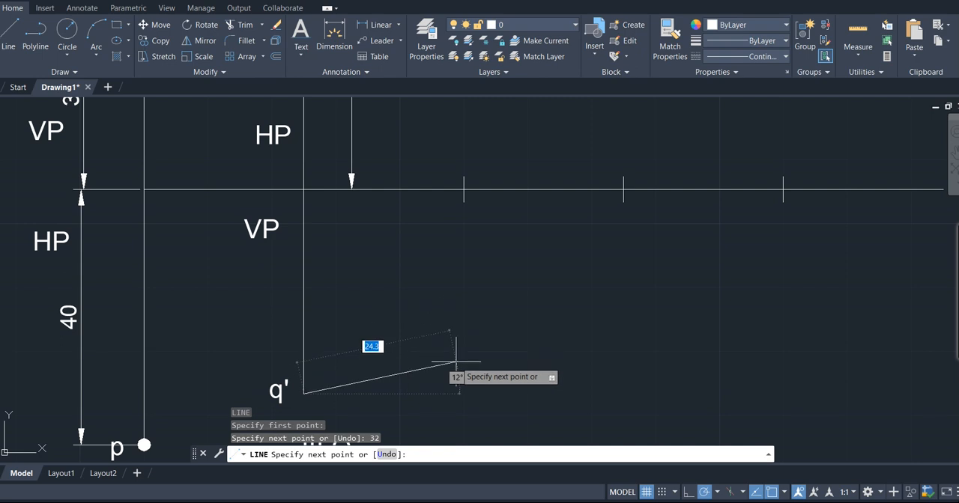
{"action": "key", "text": "Return"}
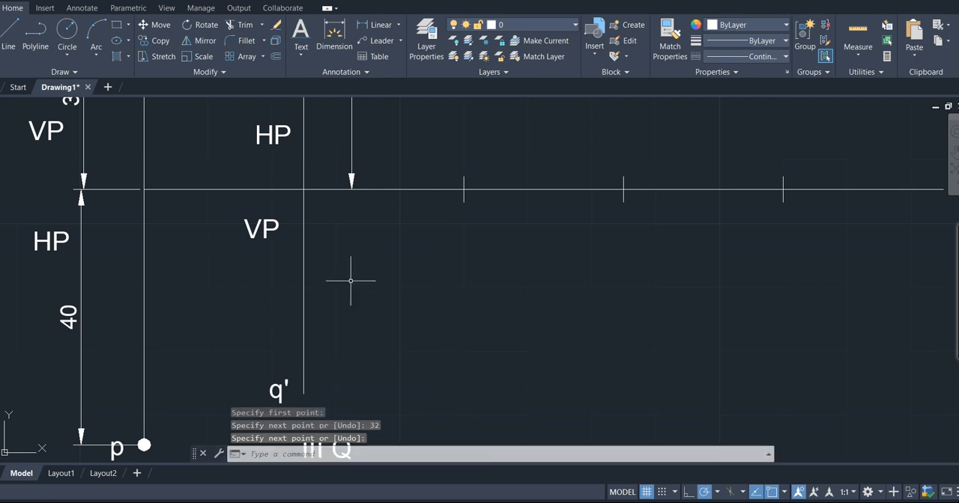
- Place a donut with inside diameter 0.1 and outside diameter 2.0 at the lower end of Q's projector
{"action": "type", "text": "DONUT"}
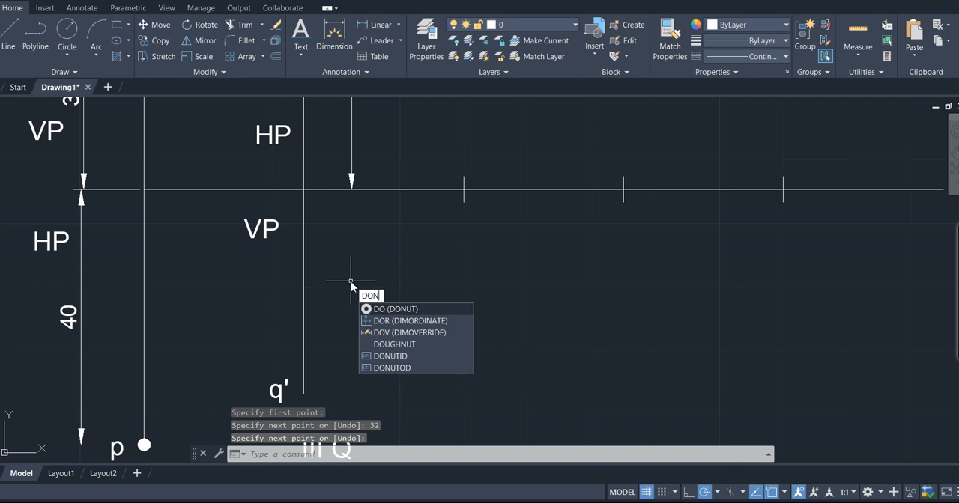
{"action": "left_click", "coordinate": [397, 309]}
{"action": "key", "text": "Return"}
{"action": "key", "text": "Return"}
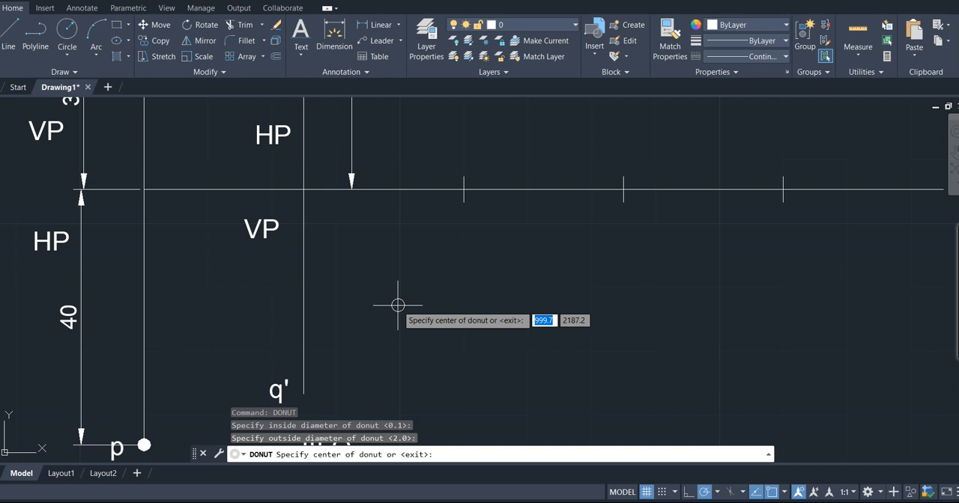
{"action": "left_click", "coordinate": [303, 393]}
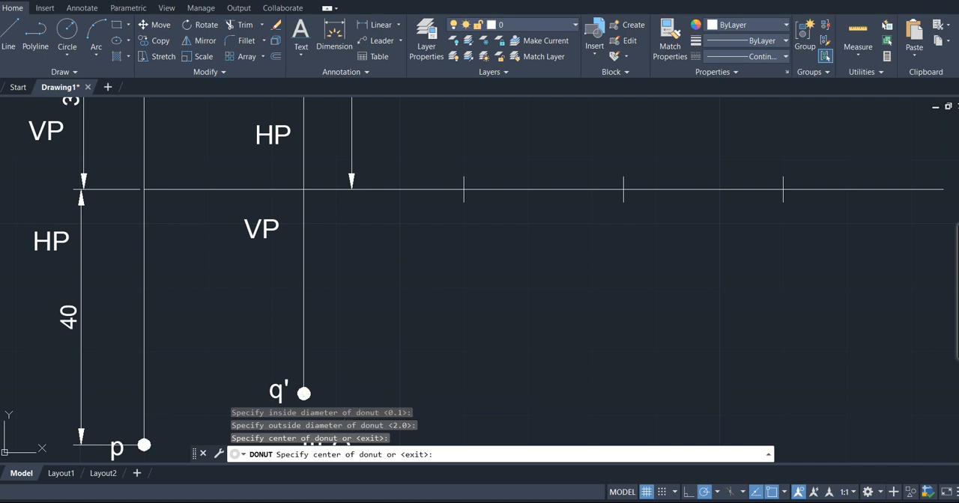
{"action": "key", "text": "Return"}
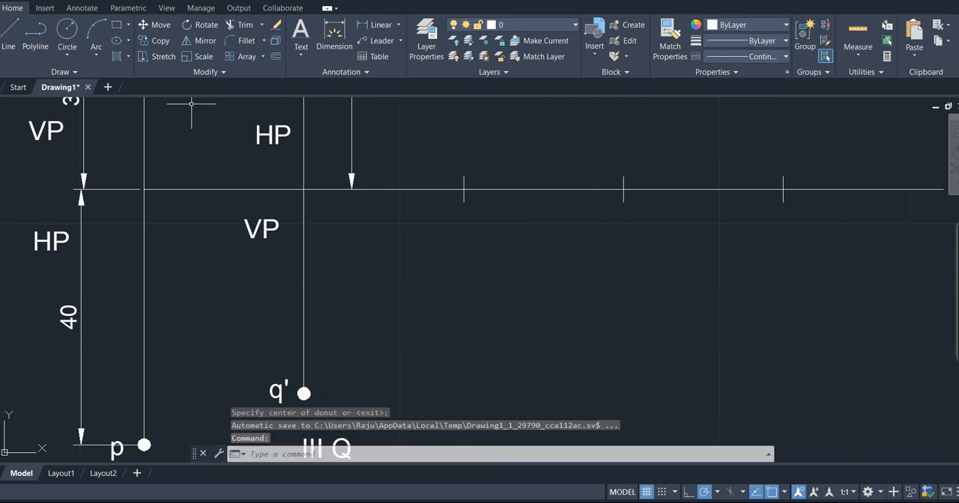
- Add a linear dimension from the reference line to the donut at q', in line with the dimension above
{"action": "left_click", "coordinate": [378, 26]}
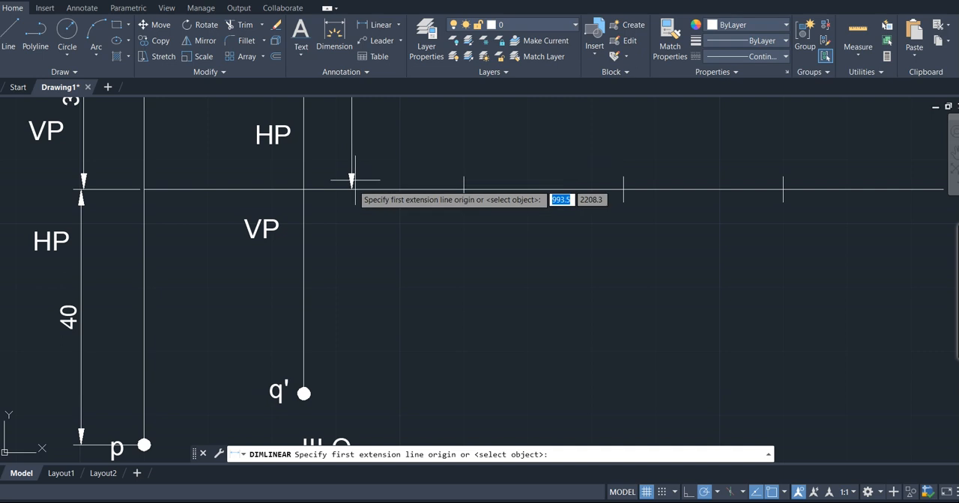
{"action": "left_click", "coordinate": [302, 190]}
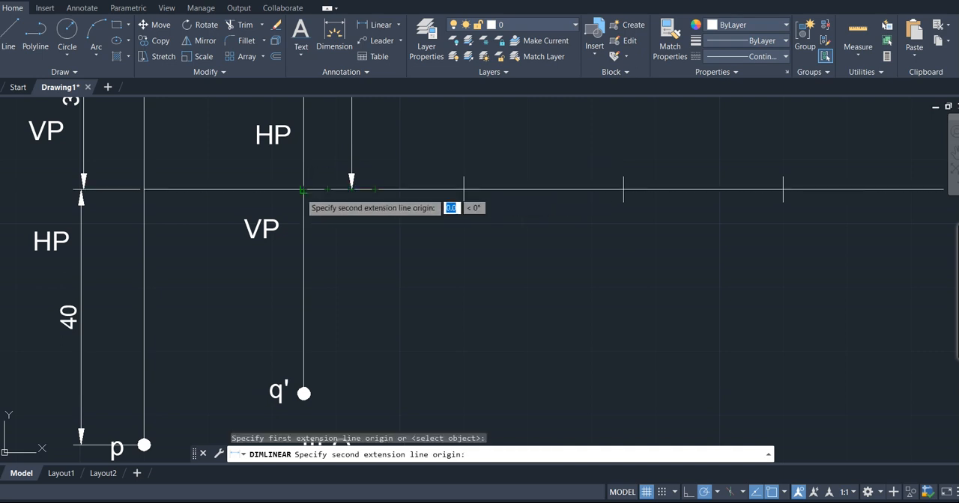
{"action": "left_click", "coordinate": [304, 394]}
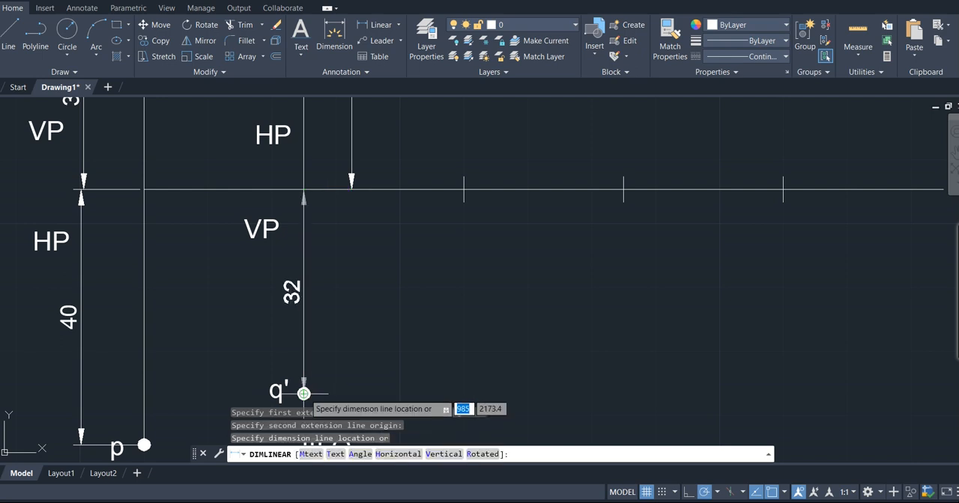
{"action": "left_click", "coordinate": [351, 394]}
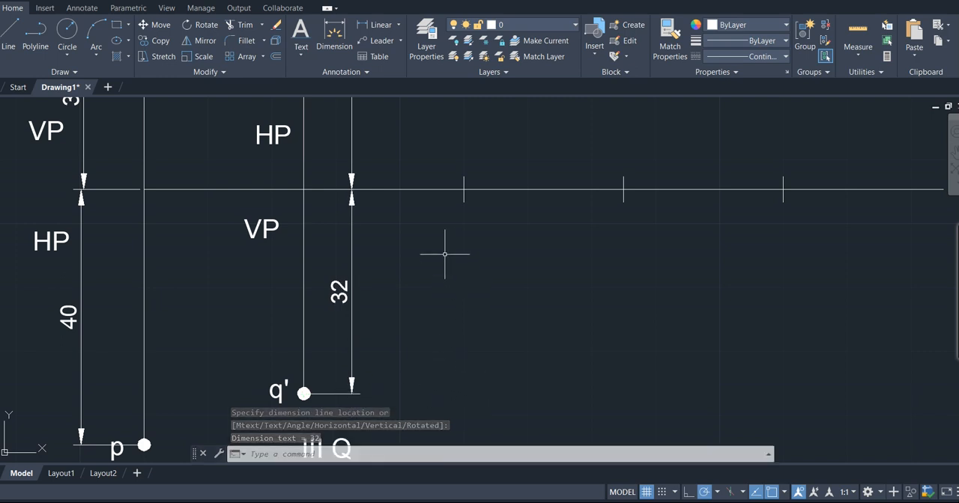
- Draw a 30 mm vertical line up from the reference line at R's projector
{"action": "scroll", "coordinate": [444, 256], "scroll_direction": "down", "scroll_amount": 6}
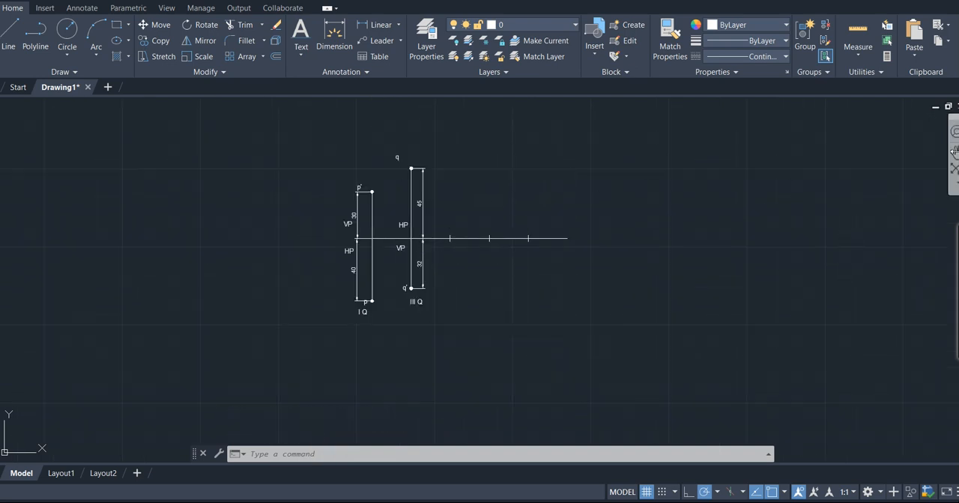
{"action": "left_click", "coordinate": [953, 151]}
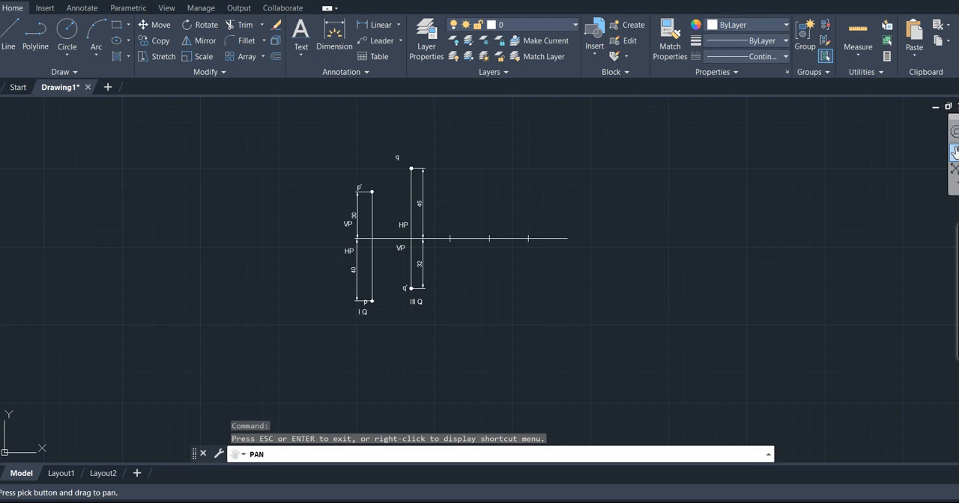
{"action": "mouse_move", "coordinate": [813, 177]}
{"action": "left_mouse_down"}
{"action": "mouse_move", "coordinate": [728, 218]}
{"action": "mouse_move", "coordinate": [664, 273]}
{"action": "left_mouse_up"}
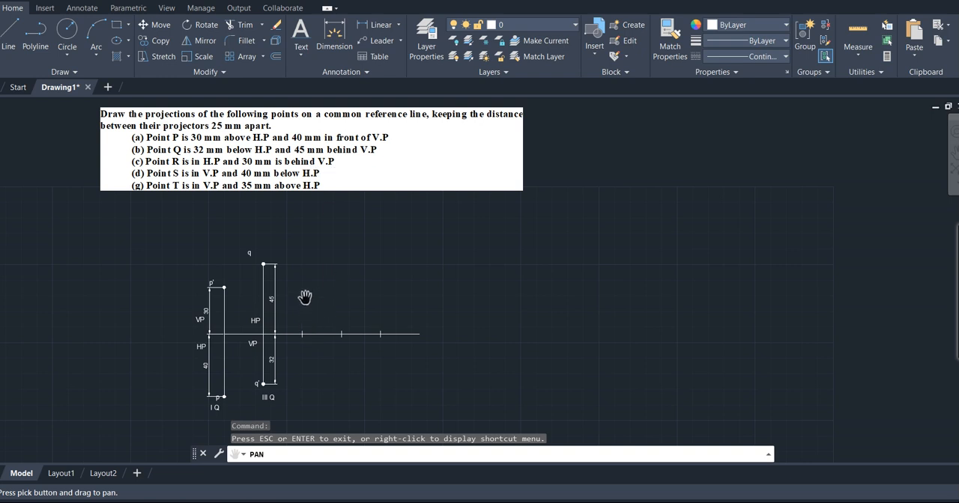
{"action": "key", "text": "Escape"}
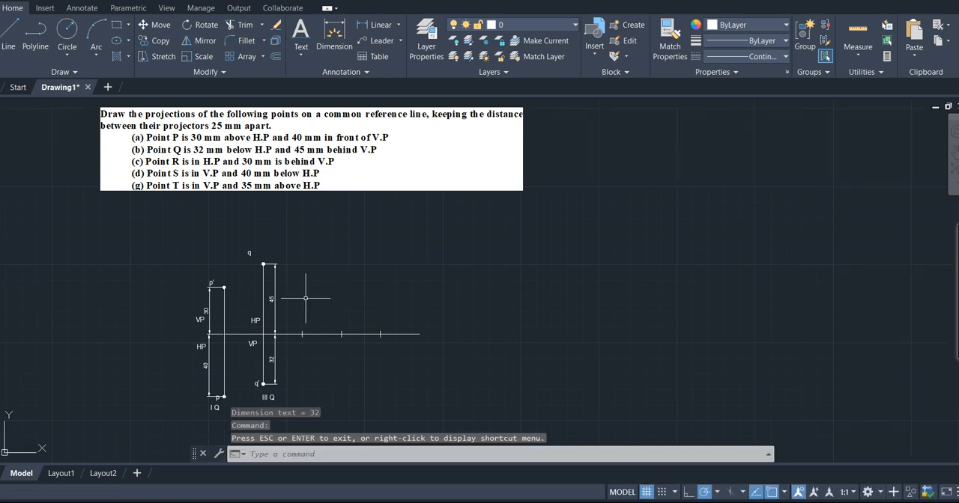
{"action": "type", "text": "l"}
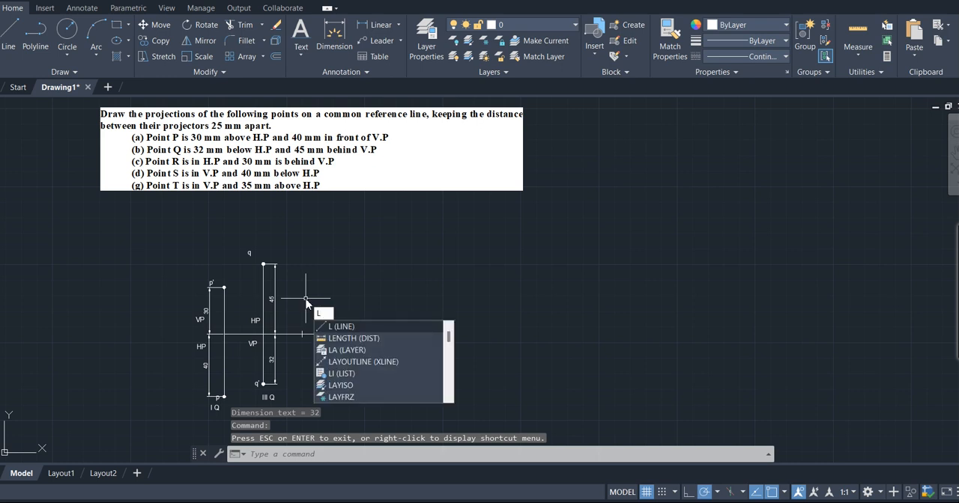
{"action": "key", "text": "Return"}
{"action": "left_click", "coordinate": [302, 334]}
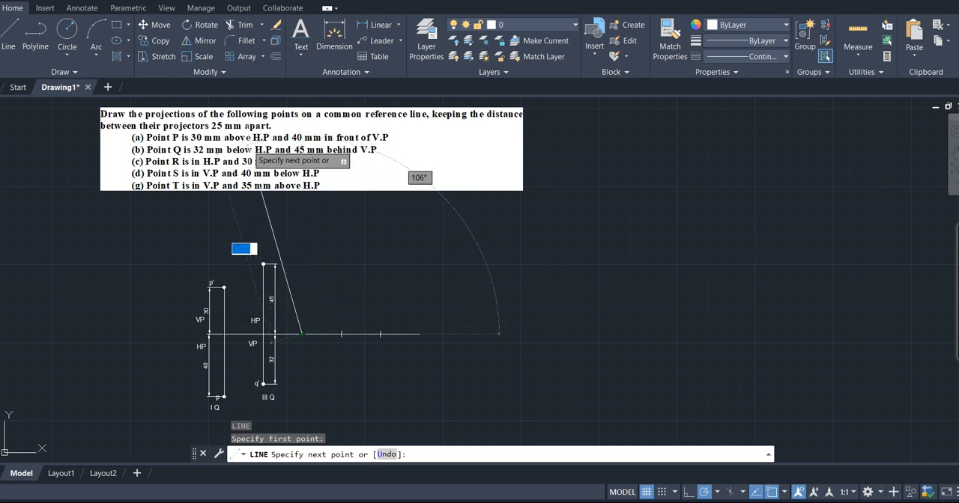
{"action": "type", "text": "30"}
{"action": "key", "text": "Return"}
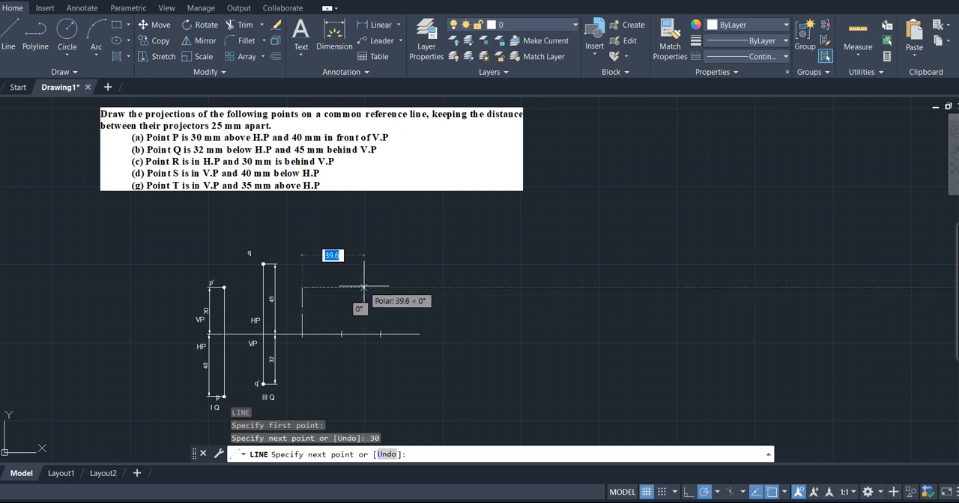
{"action": "key", "text": "Return"}
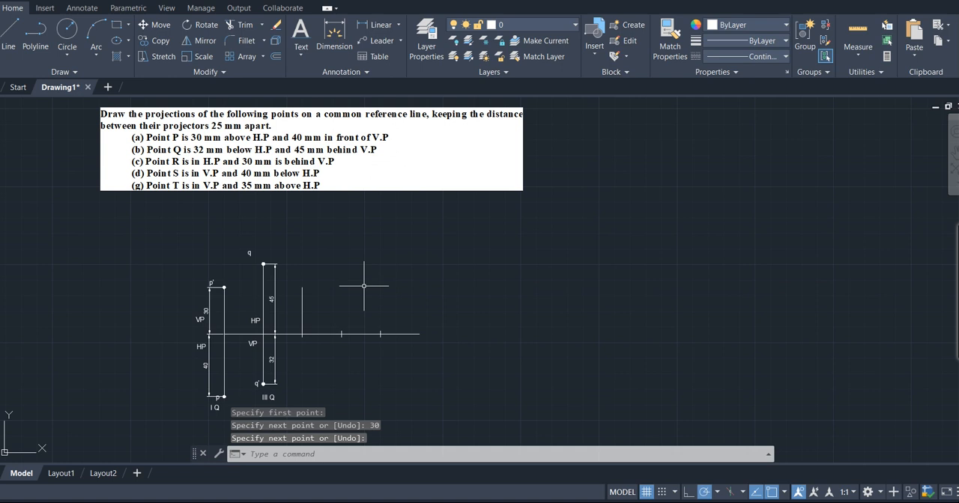
- Place donuts with inside diameter 0.1 and outside diameter 2.0 at both ends of R's projector line
{"action": "type", "text": "DONUT"}
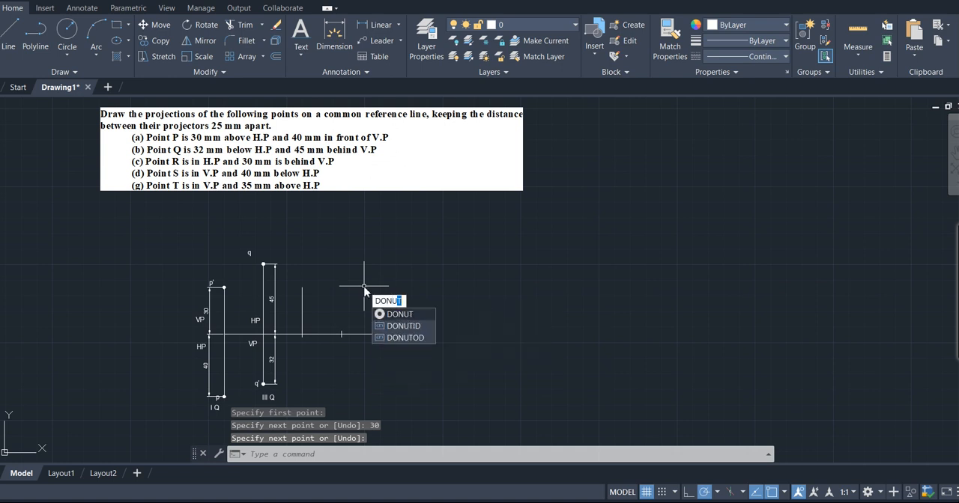
{"action": "key", "text": "Return"}
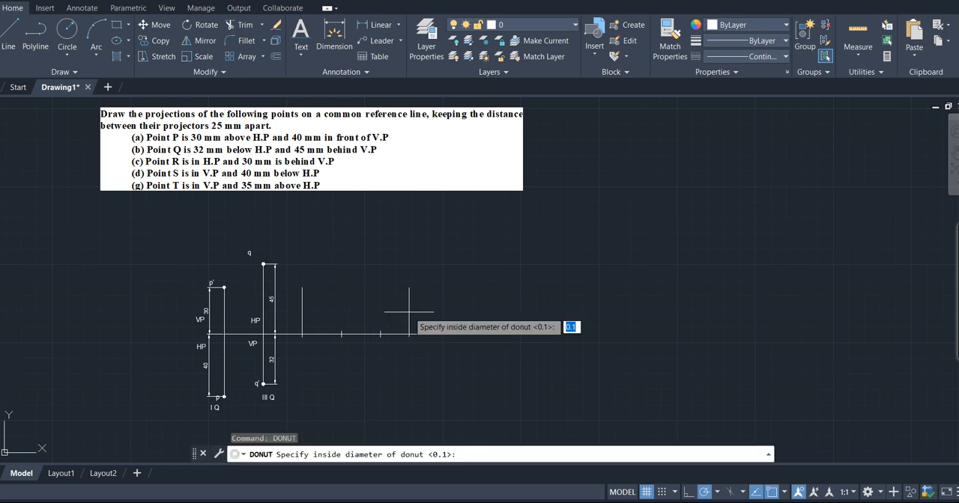
{"action": "key", "text": "Return"}
{"action": "key", "text": "Return"}
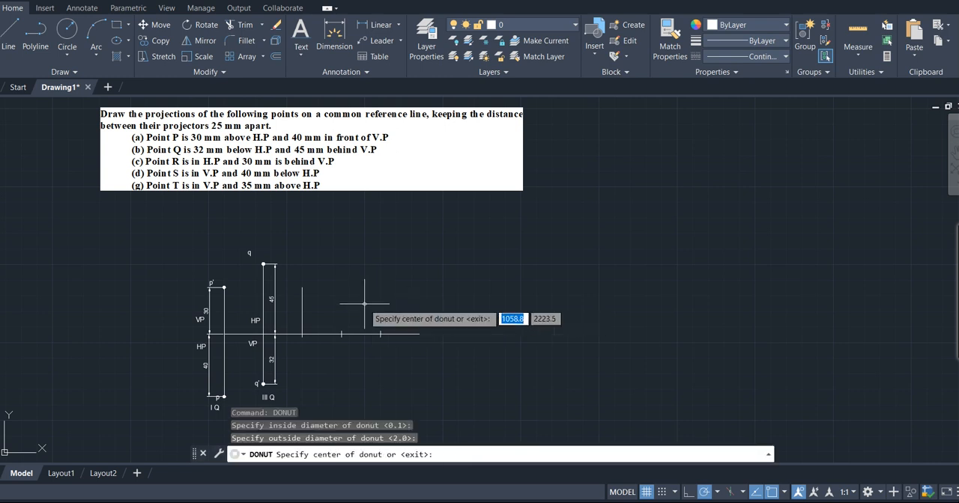
{"action": "left_click", "coordinate": [302, 288]}
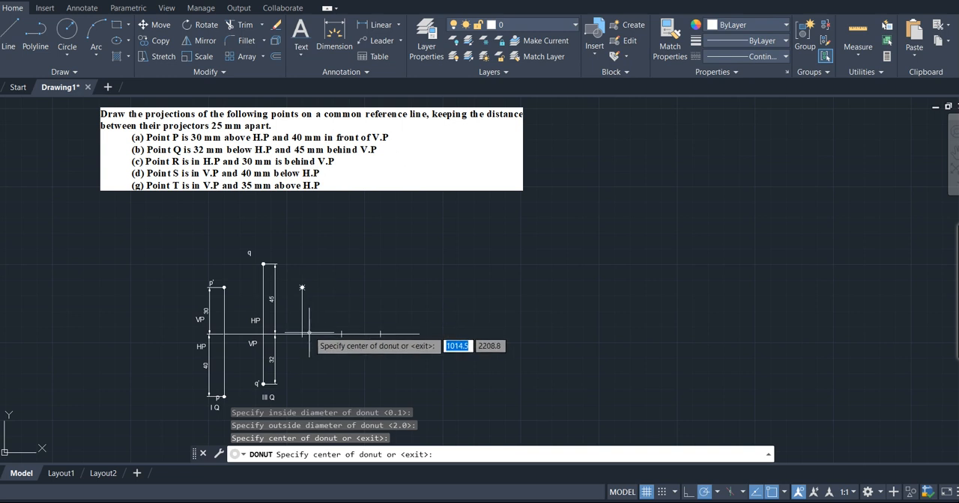
{"action": "left_click", "coordinate": [302, 334]}
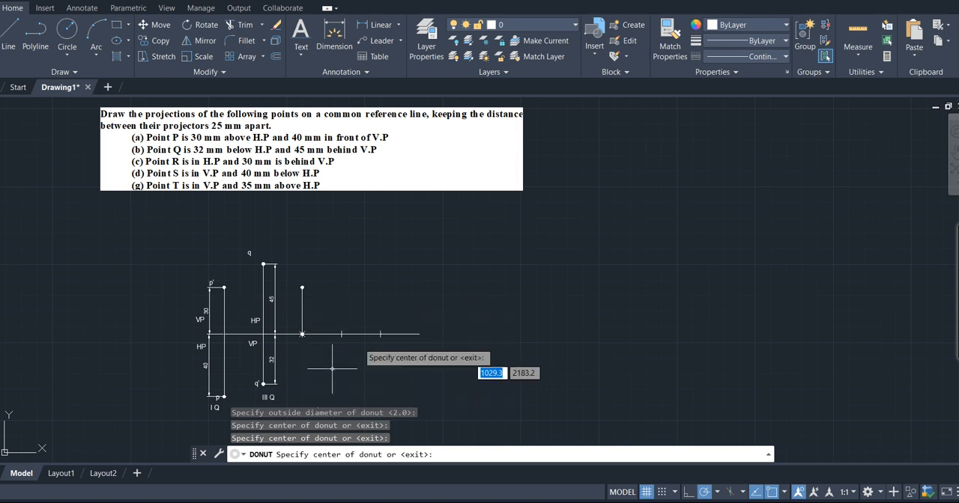
{"action": "key", "text": "Return"}
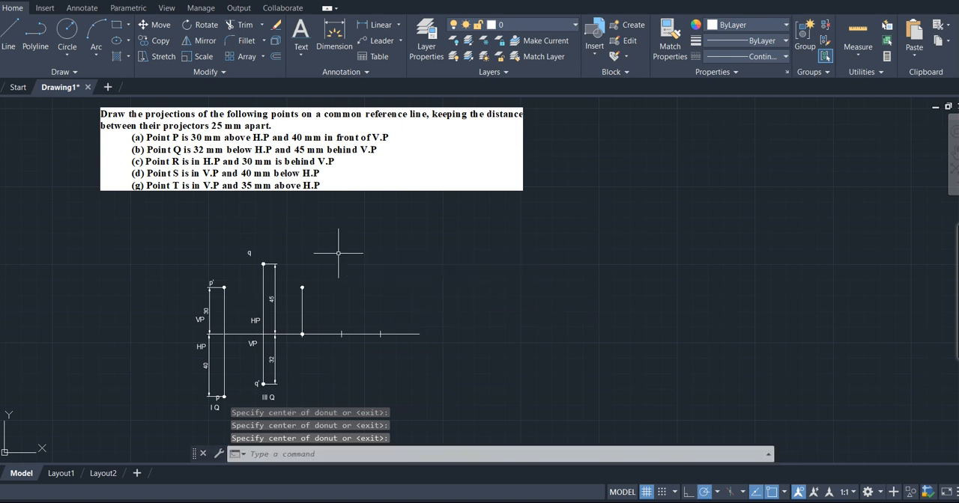
- Add single-line text labels of height 3.0 and rotation 0: r above R's upper donut and r' below the lower one
{"action": "left_click", "coordinate": [301, 51]}
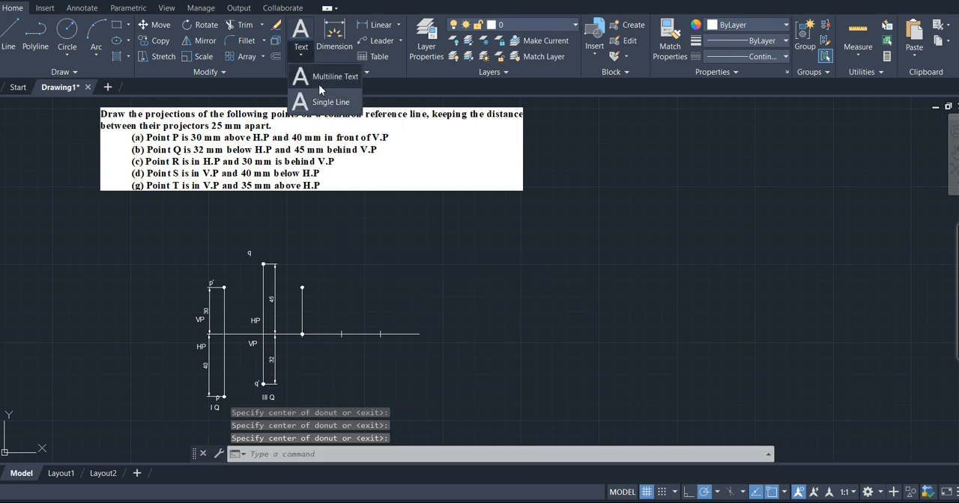
{"action": "left_click", "coordinate": [331, 103]}
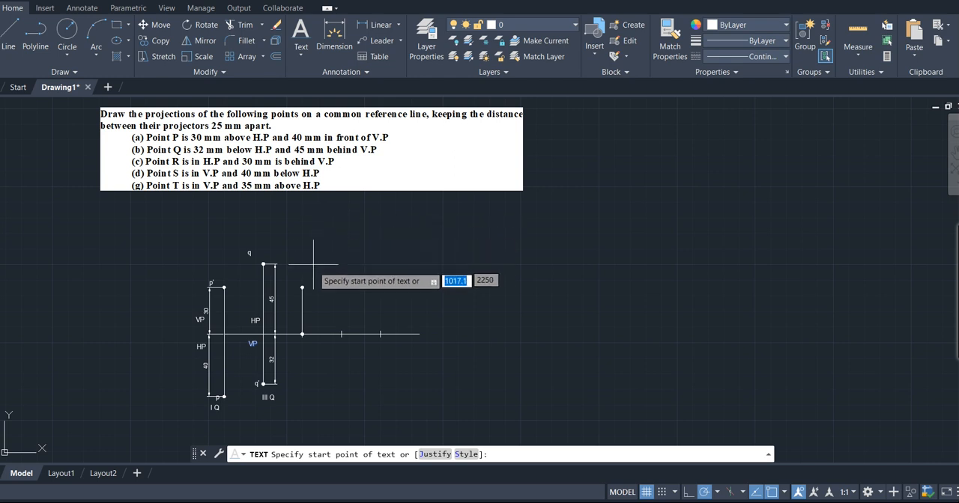
{"action": "left_click", "coordinate": [305, 279]}
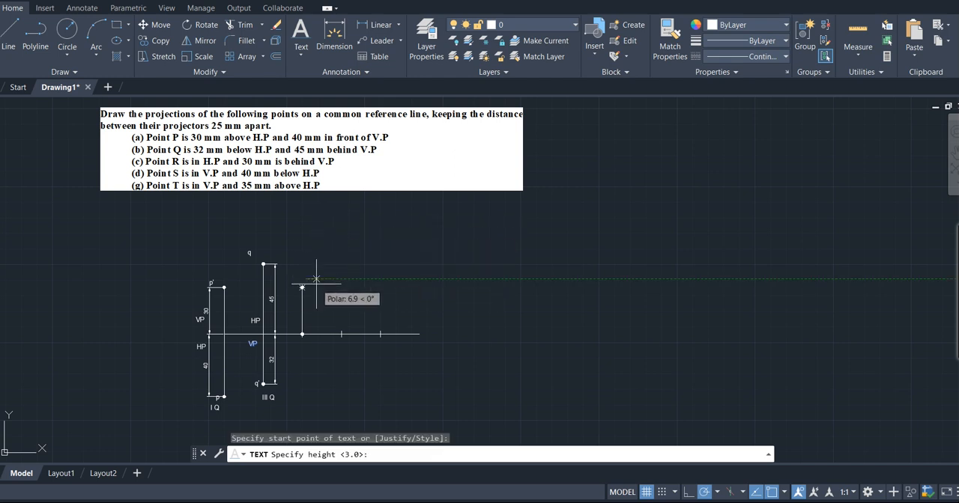
{"action": "key", "text": "Return"}
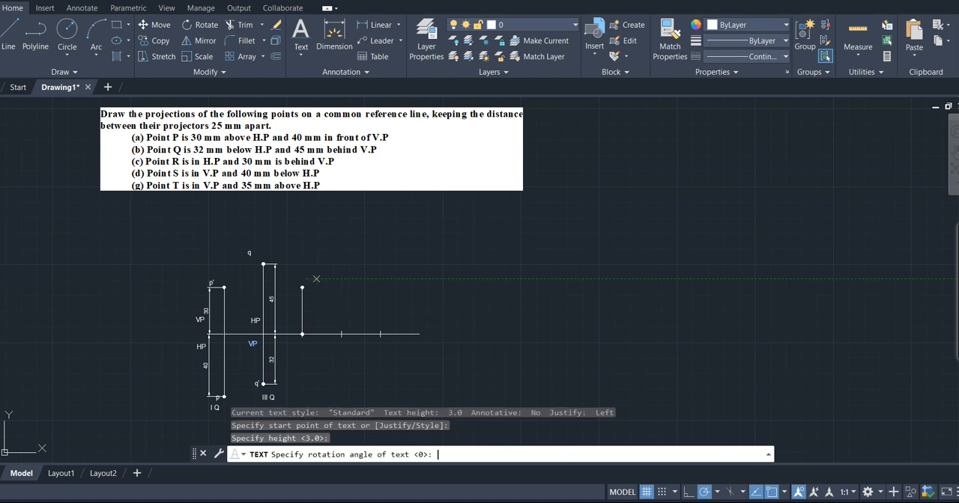
{"action": "key", "text": "Return"}
{"action": "key", "text": "BackSpace"}
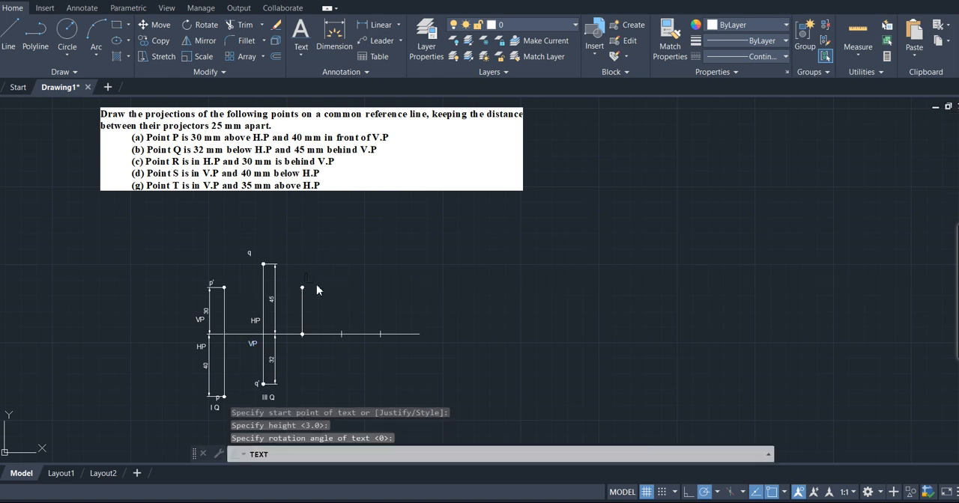
{"action": "type", "text": "r"}
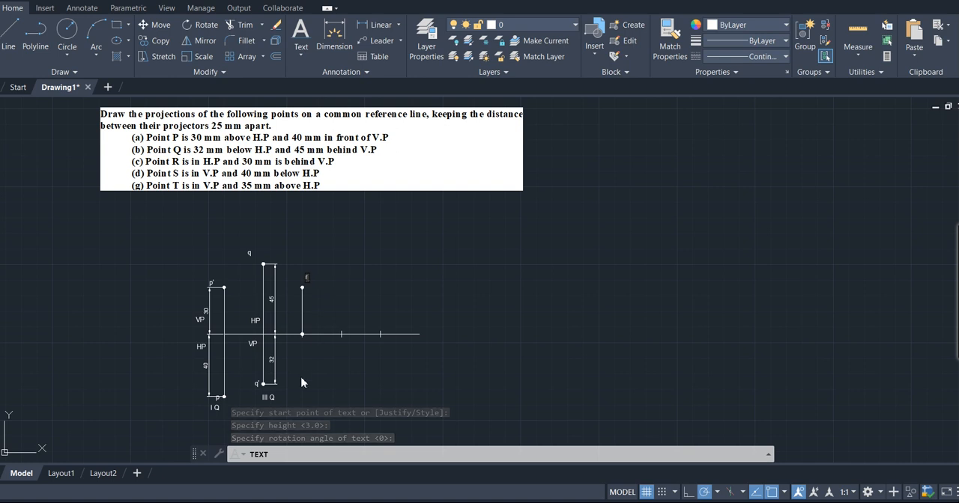
{"action": "left_click", "coordinate": [303, 343]}
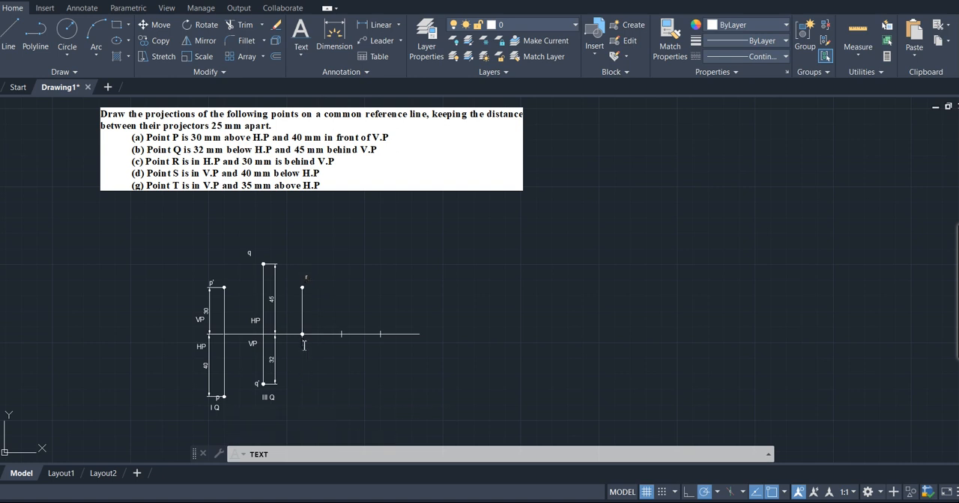
{"action": "type", "text": "r'"}
- Add the quadrant label "II / III Q" below r'
{"action": "left_click", "coordinate": [304, 373]}
{"action": "type", "text": "II/III Q"}
- Add the plane label "VP(HP)" across R's projector just above the reference line and finish the text entry
{"action": "left_click", "coordinate": [285, 321]}
{"action": "type", "text": "V"}
{"action": "type", "text": "P"}
{"action": "type", "text": "(I"}
{"action": "type", "text": "H)"}
{"action": "type", "text": "P"}
{"action": "left_click", "coordinate": [329, 316]}
{"action": "key", "text": "Return"}
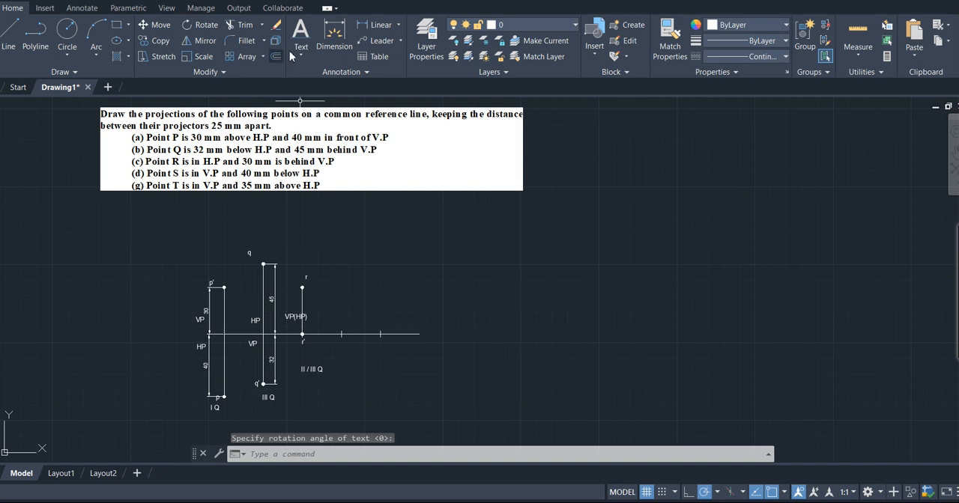
{"action": "left_click", "coordinate": [390, 28]}
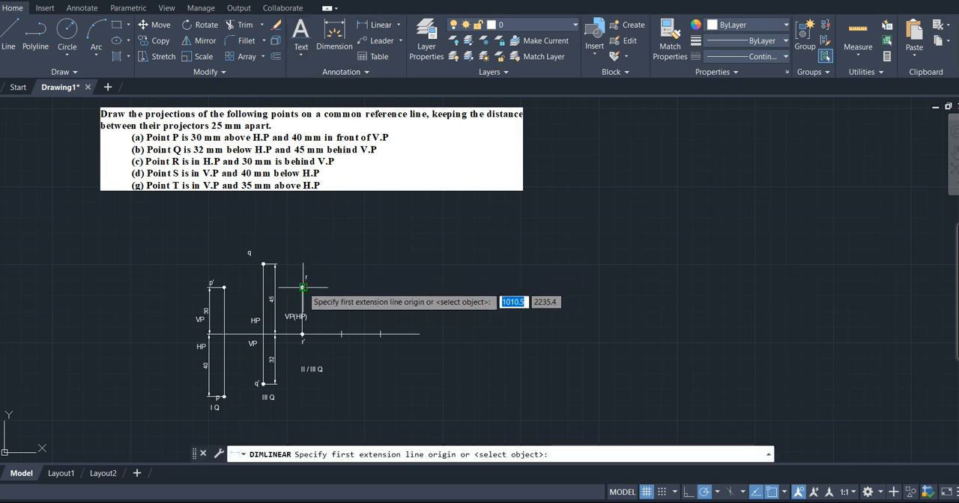
{"action": "left_click", "coordinate": [302, 287]}
{"action": "left_click", "coordinate": [302, 334]}
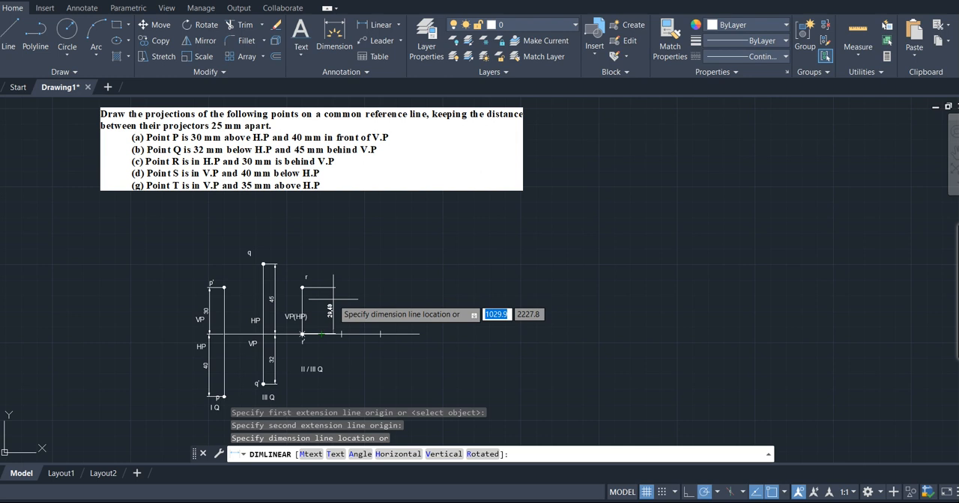
{"action": "key", "text": "Escape"}
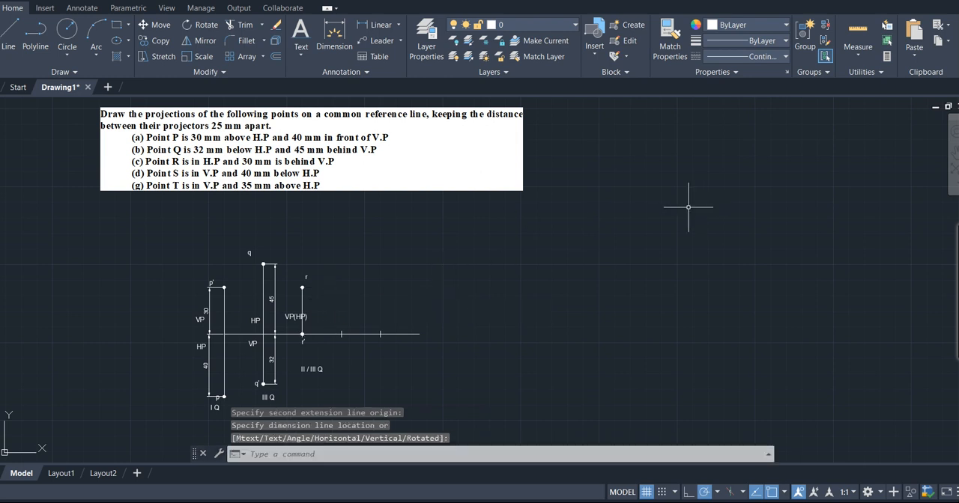
- Add a vertical linear dimension between the donut centres at r and r', placed just beside R's projector, away from Q
{"action": "left_click", "coordinate": [954, 159]}
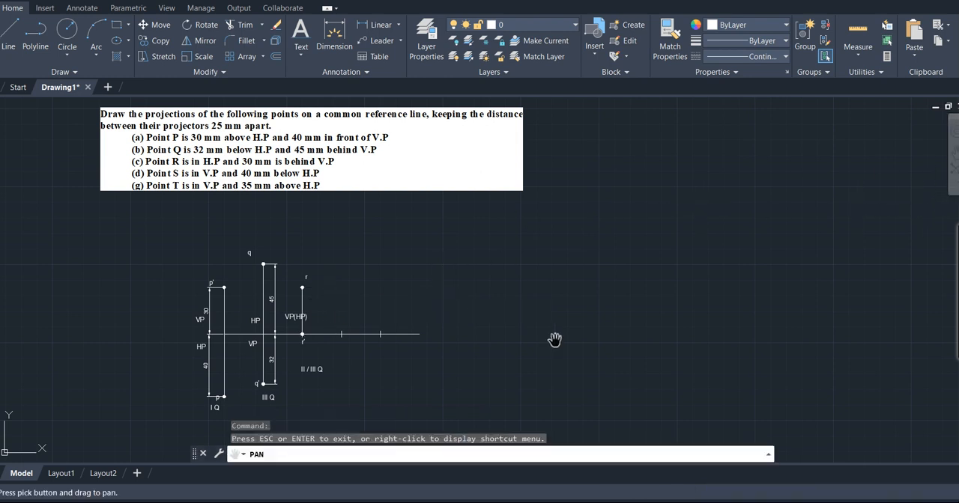
{"action": "left_click_drag", "start_coordinate": [386, 332], "coordinate": [398, 330]}
{"action": "scroll", "coordinate": [355, 307], "scroll_direction": "up", "scroll_amount": 8}
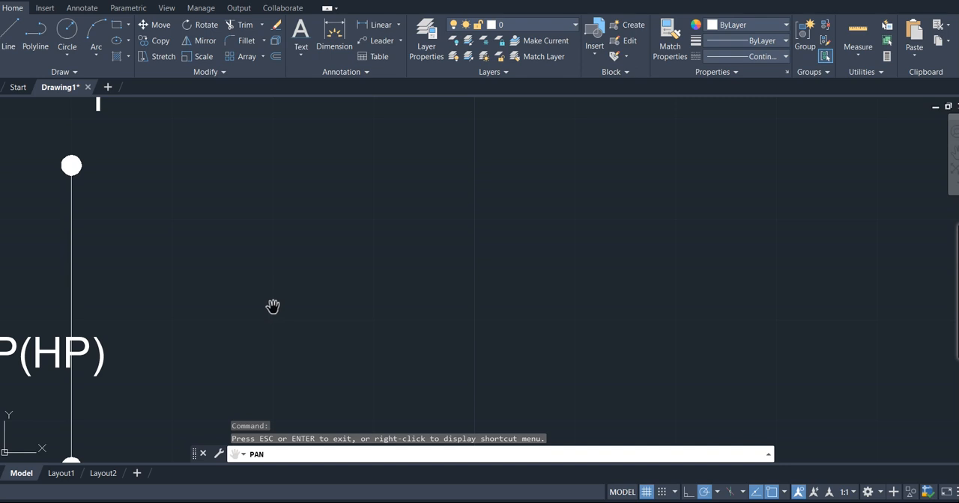
{"action": "scroll", "coordinate": [284, 296], "scroll_direction": "down", "scroll_amount": 2}
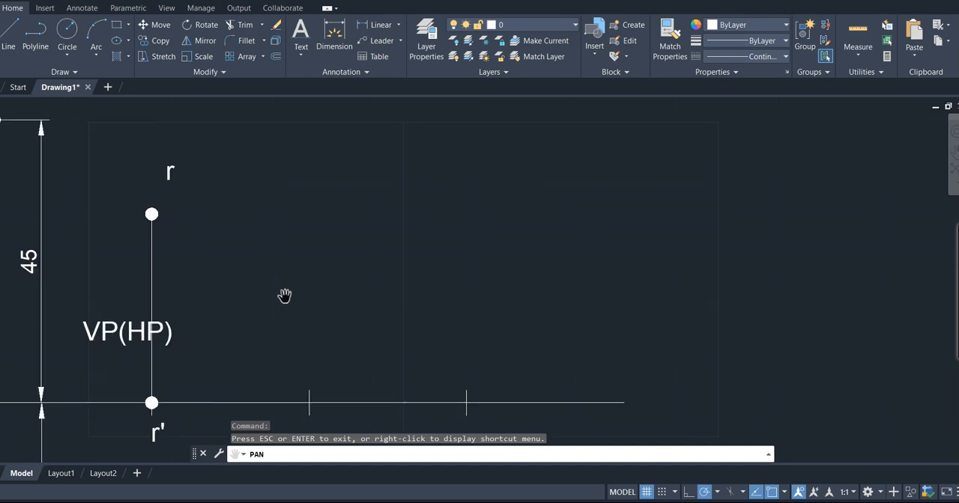
{"action": "key", "text": "Escape"}
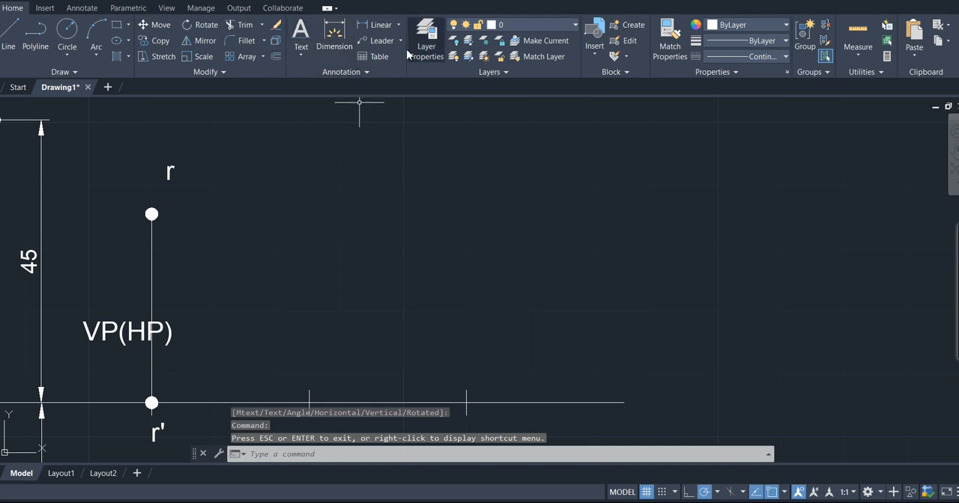
{"action": "left_click", "coordinate": [376, 25]}
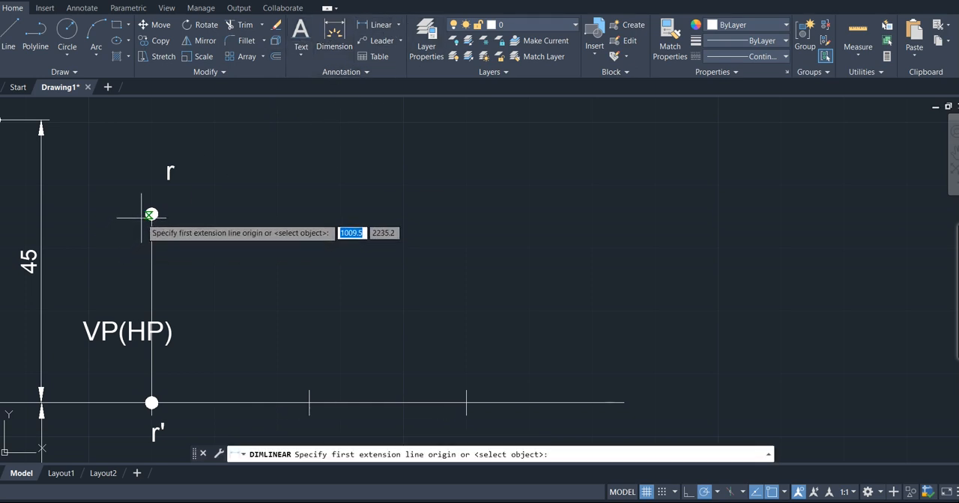
{"action": "left_click", "coordinate": [152, 215]}
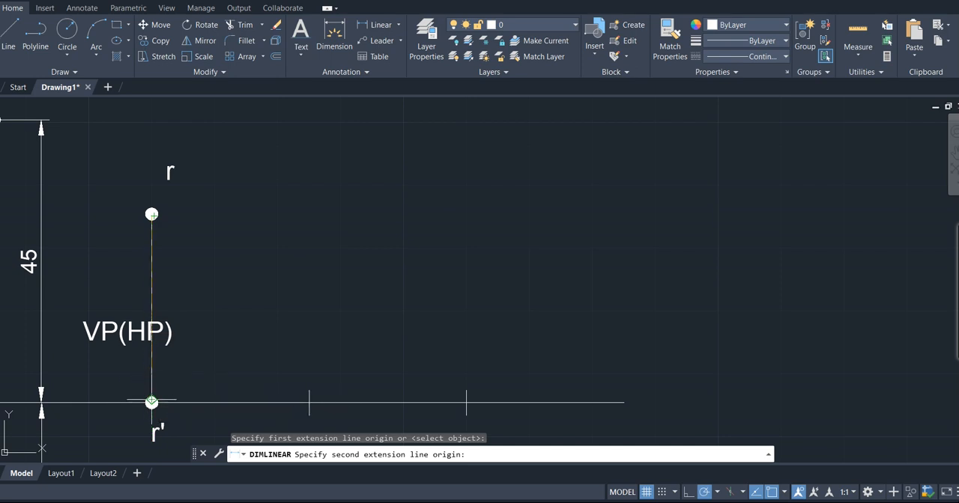
{"action": "left_click", "coordinate": [152, 403]}
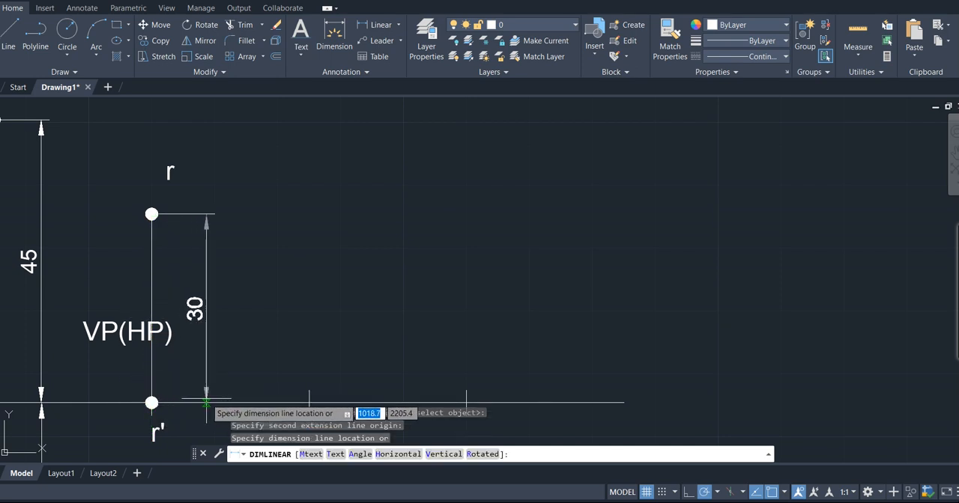
{"action": "left_click", "coordinate": [189, 401]}
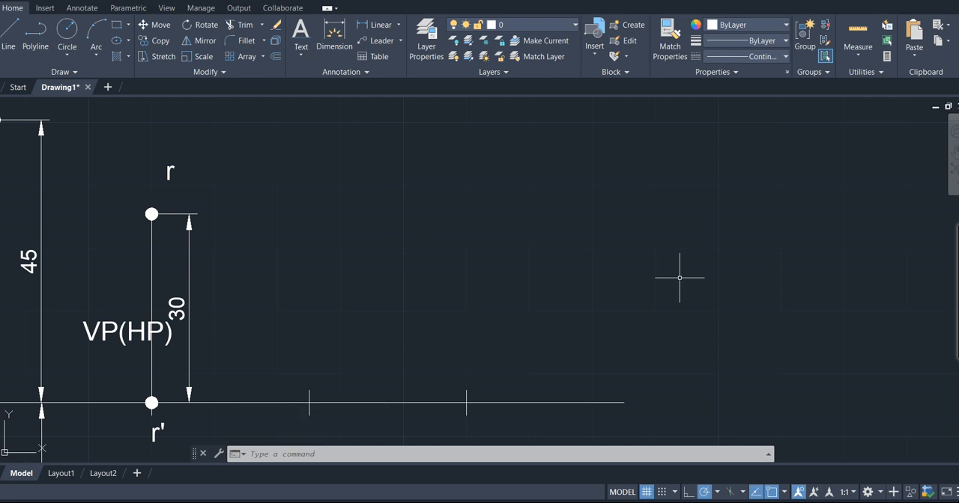
- Bring the problem statement's conditions for points S and T into view above the projections
{"action": "scroll", "coordinate": [680, 278], "scroll_direction": "down", "scroll_amount": 5}
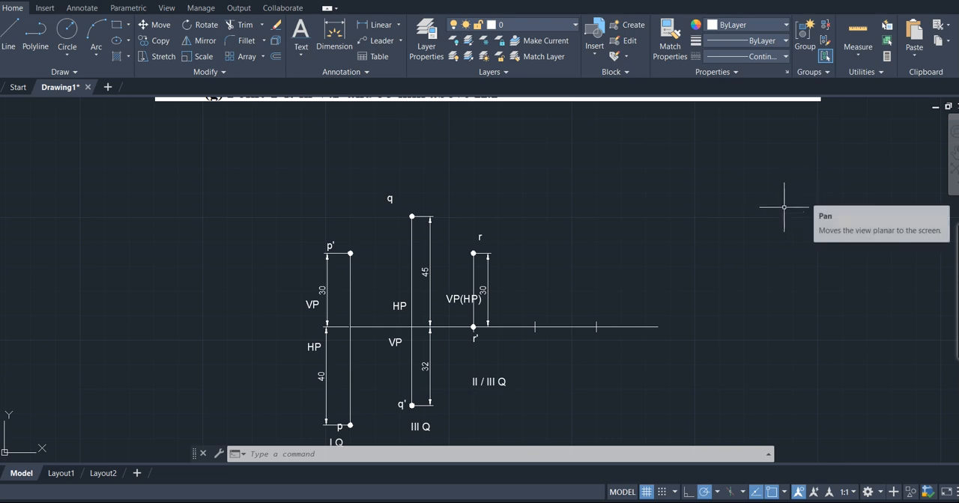
{"action": "left_click", "coordinate": [955, 147]}
{"action": "mouse_move", "coordinate": [793, 150]}
{"action": "left_mouse_down"}
{"action": "mouse_move", "coordinate": [752, 199]}
{"action": "mouse_move", "coordinate": [706, 231]}
{"action": "left_mouse_up"}
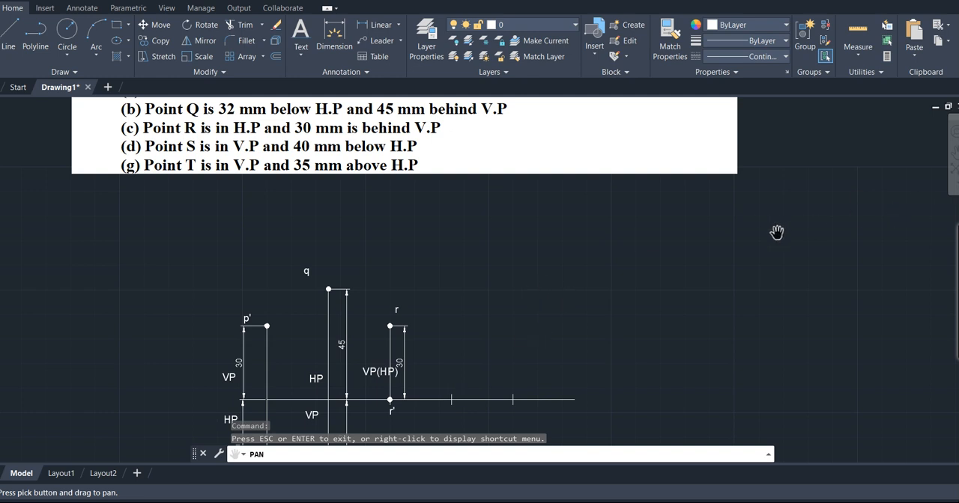
- Draw S's projector as a 40 mm line straight down from the reference-line mark next after R's projector
{"action": "key", "text": "Escape"}
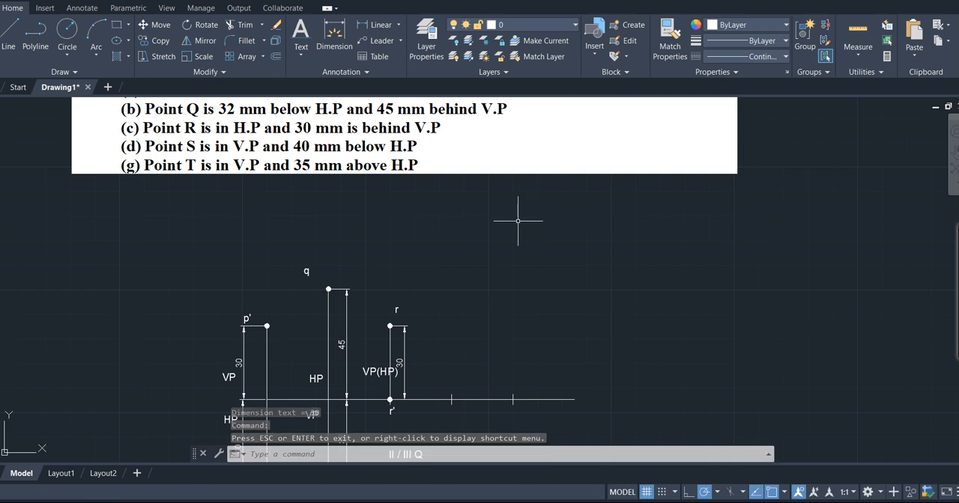
{"action": "type", "text": "l"}
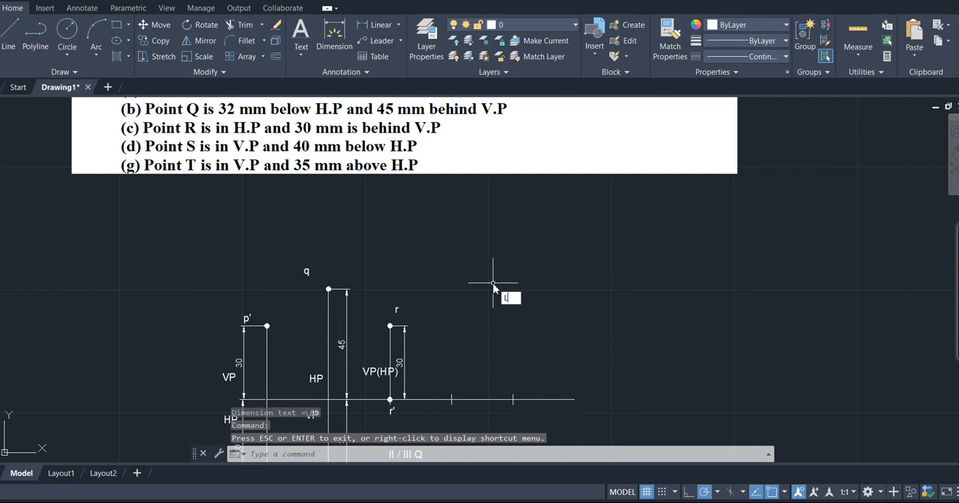
{"action": "key", "text": "Return"}
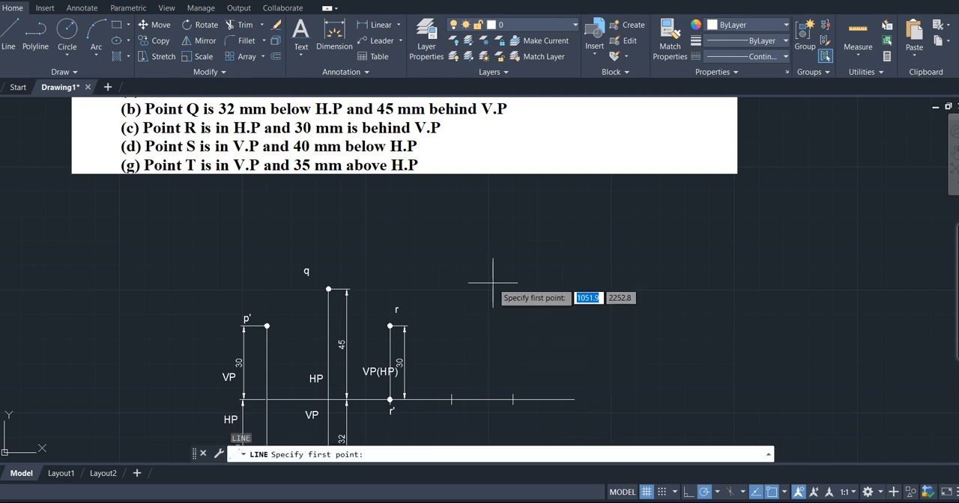
{"action": "left_click", "coordinate": [451, 400]}
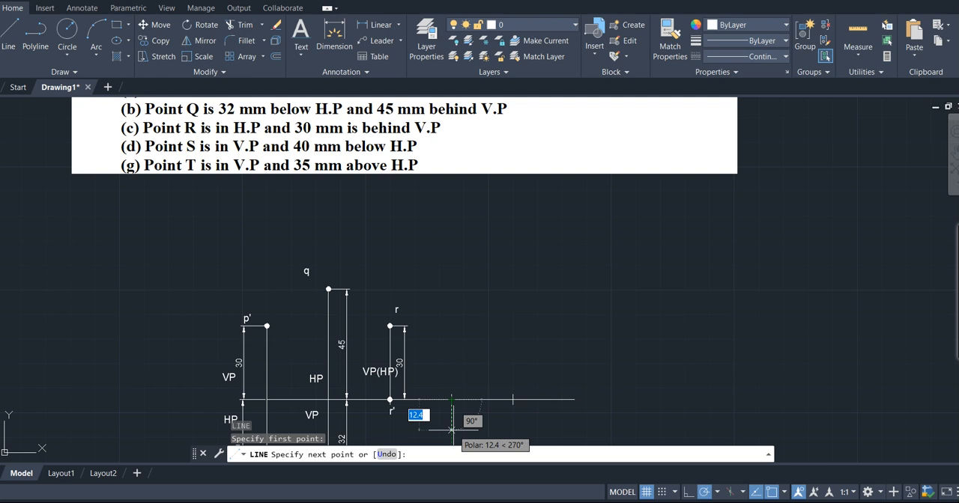
{"action": "type", "text": "40"}
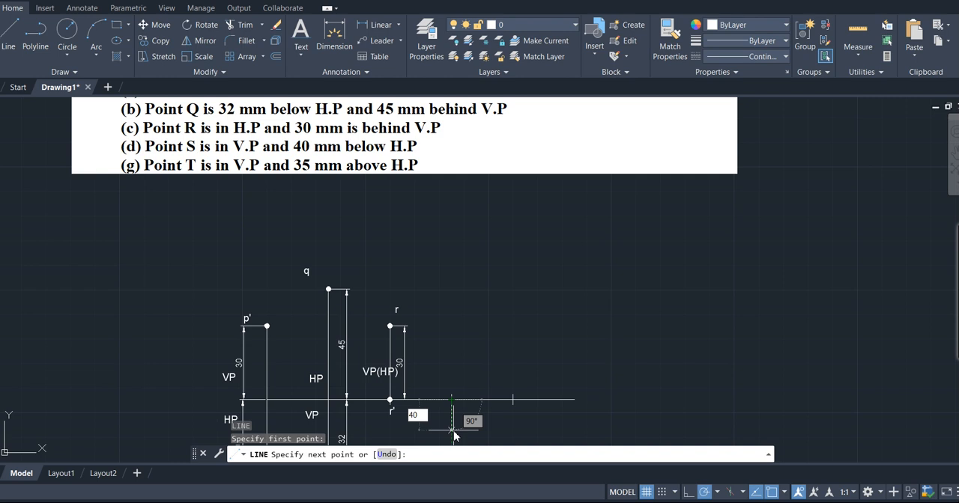
{"action": "key", "text": "Return"}
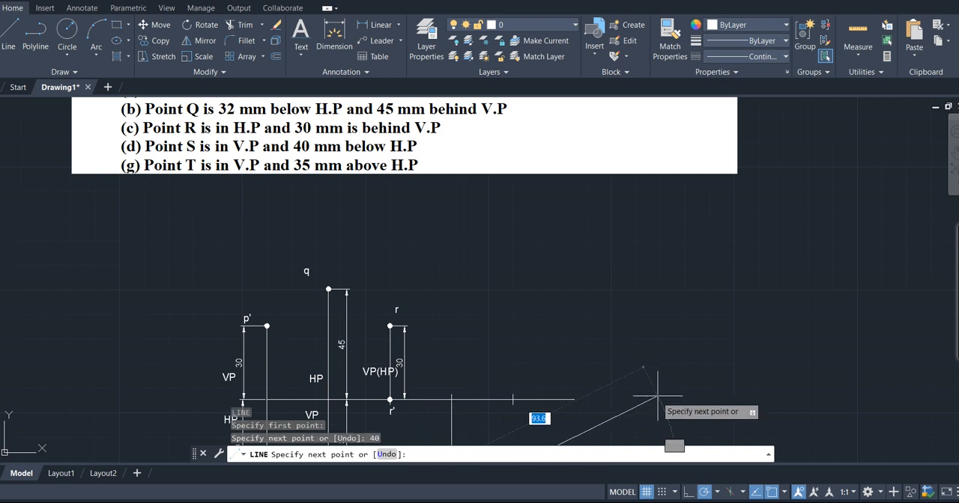
{"action": "key", "text": "Return"}
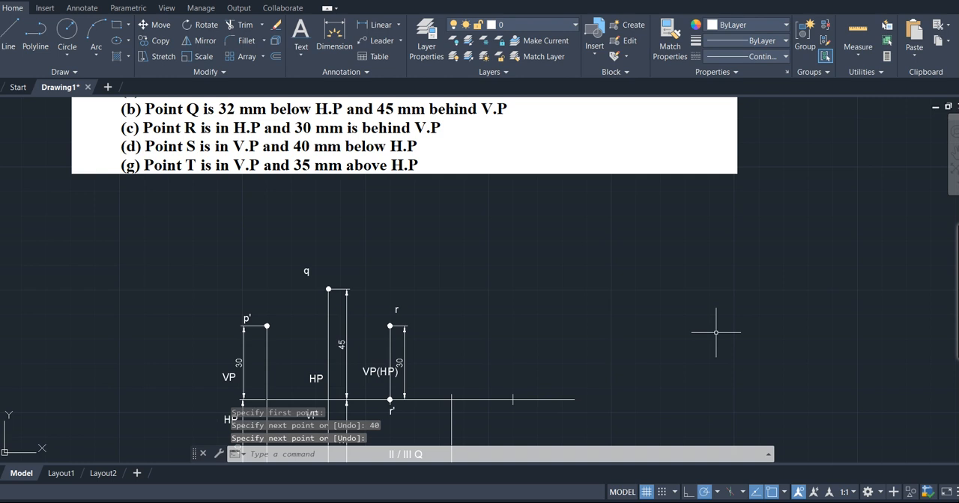
- Add single-line text labels, height 3.0 and rotation 0: "s" above the reference line at S's projector and "s'" beside its lower end
{"action": "scroll", "coordinate": [715, 333], "scroll_direction": "down", "scroll_amount": 2}
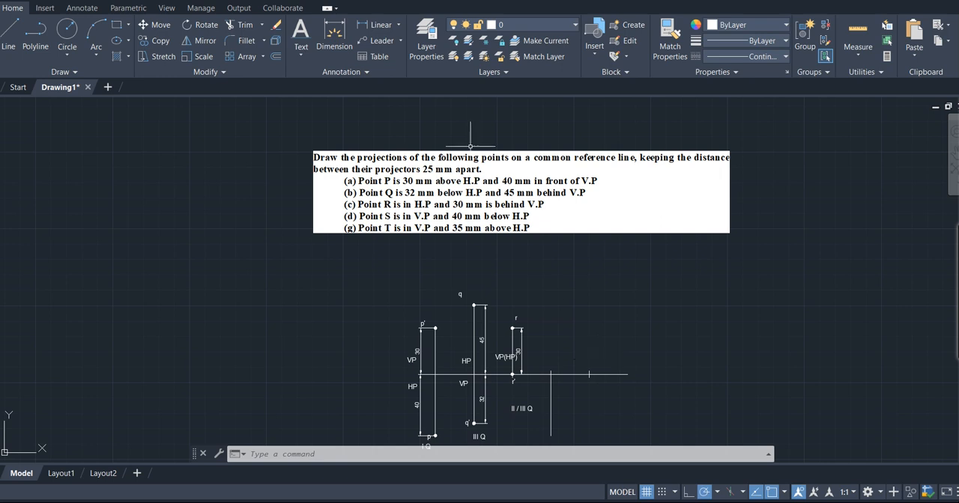
{"action": "left_click", "coordinate": [303, 54]}
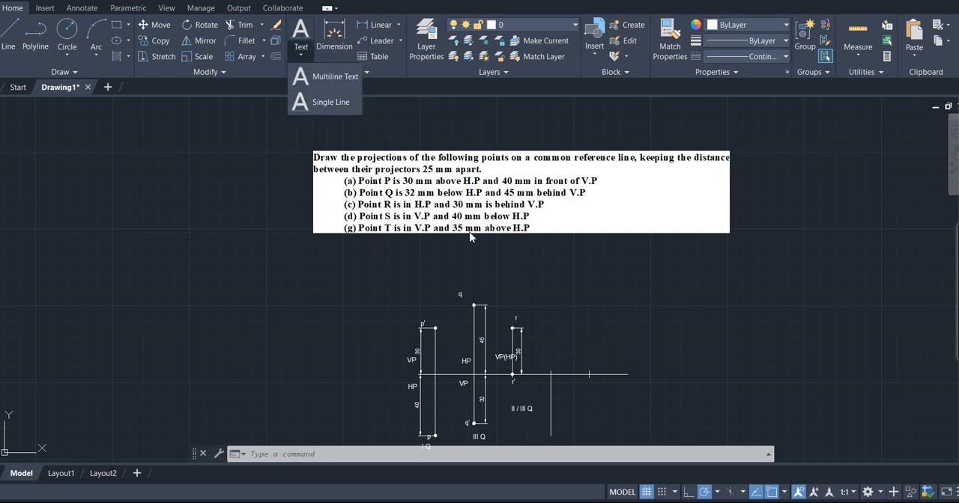
{"action": "left_click", "coordinate": [555, 368]}
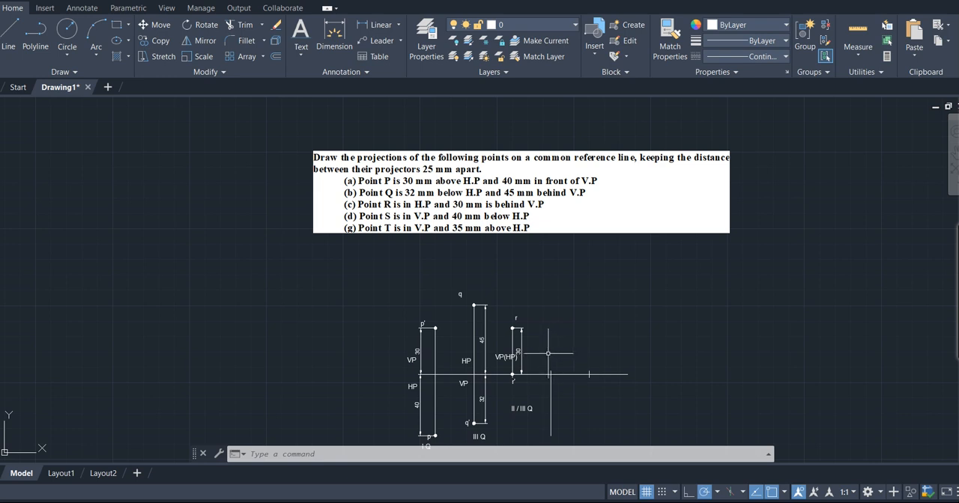
{"action": "left_click", "coordinate": [301, 51]}
{"action": "left_click", "coordinate": [322, 102]}
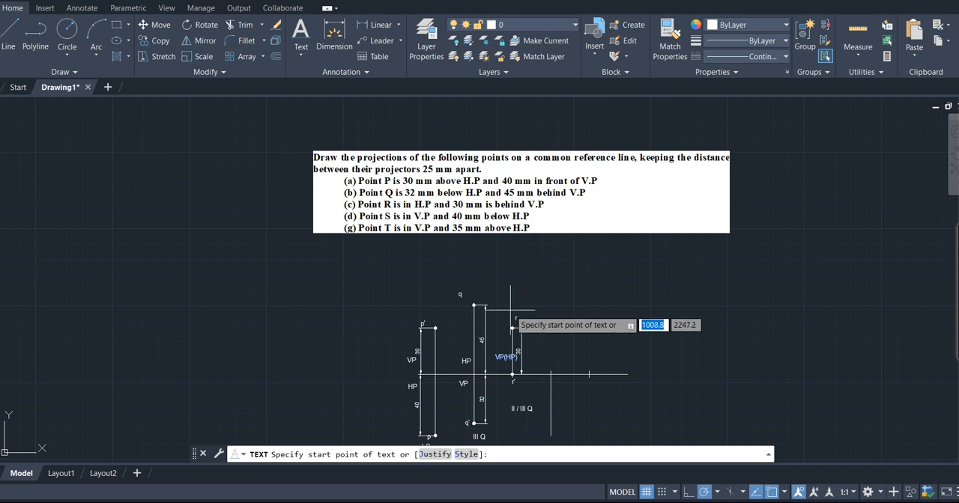
{"action": "left_click", "coordinate": [552, 374]}
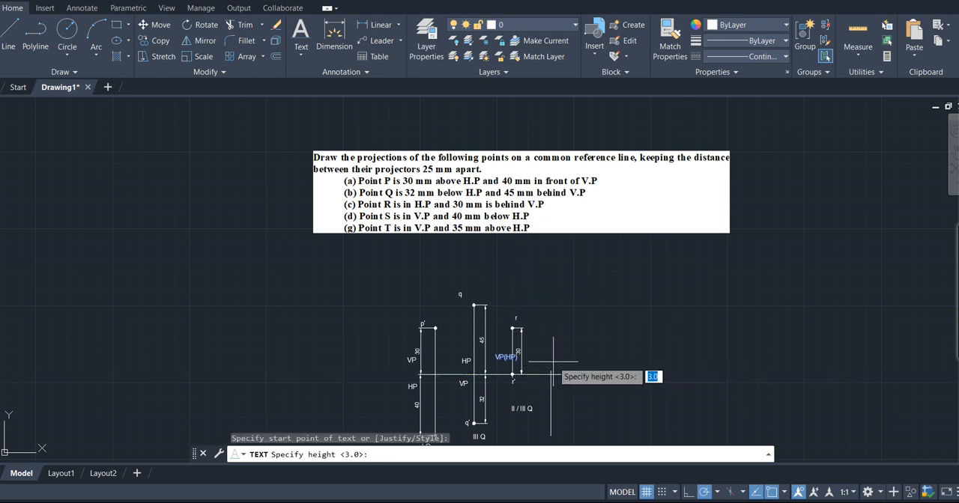
{"action": "key", "text": "Return"}
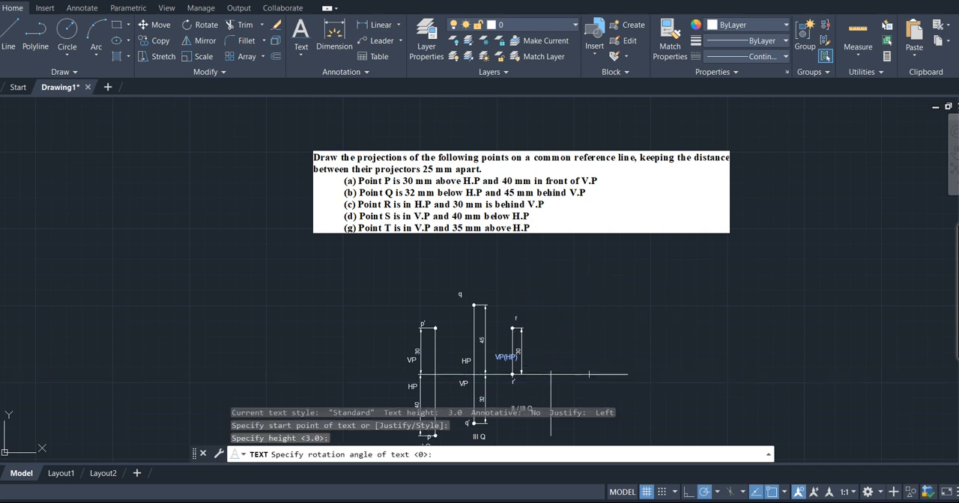
{"action": "key", "text": "Return"}
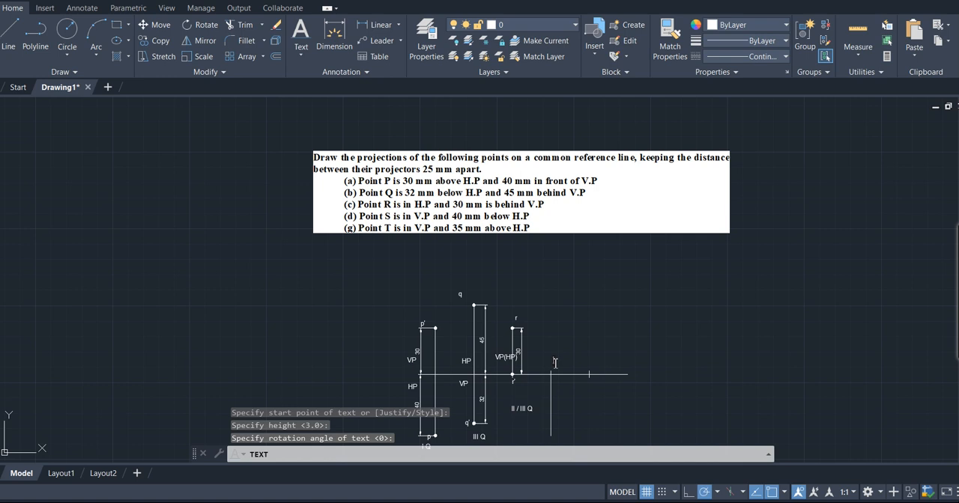
{"action": "type", "text": "s"}
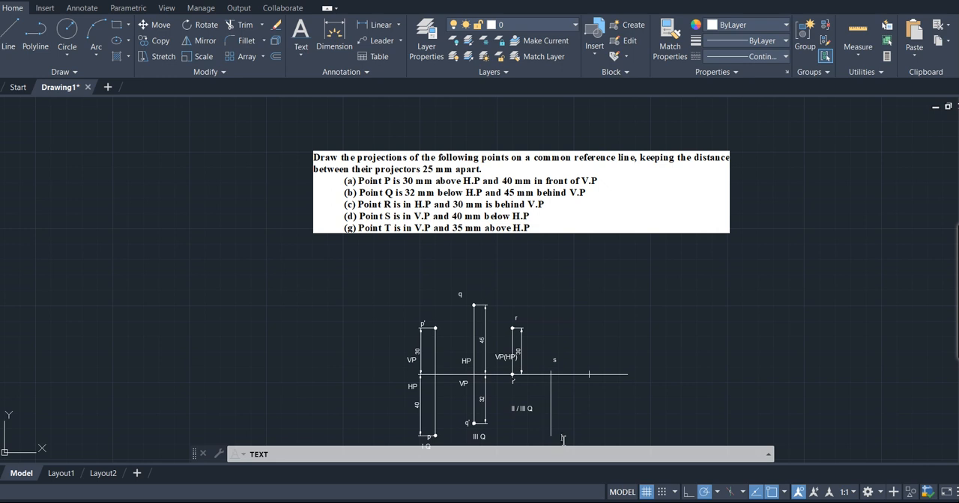
{"action": "type", "text": "s"}
{"action": "type", "text": "'"}
- Add the quadrant label "III /IV Q" above the label s
{"action": "left_click", "coordinate": [552, 339]}
{"action": "key", "text": "BackSpace"}
{"action": "type", "text": "IV Q"}
- Add the plane label "VP(HP)" beside S's projector just below the reference line and finish the text entry
{"action": "left_click", "coordinate": [557, 390]}
{"action": "key", "text": "Return"}
{"action": "key", "text": "Return"}
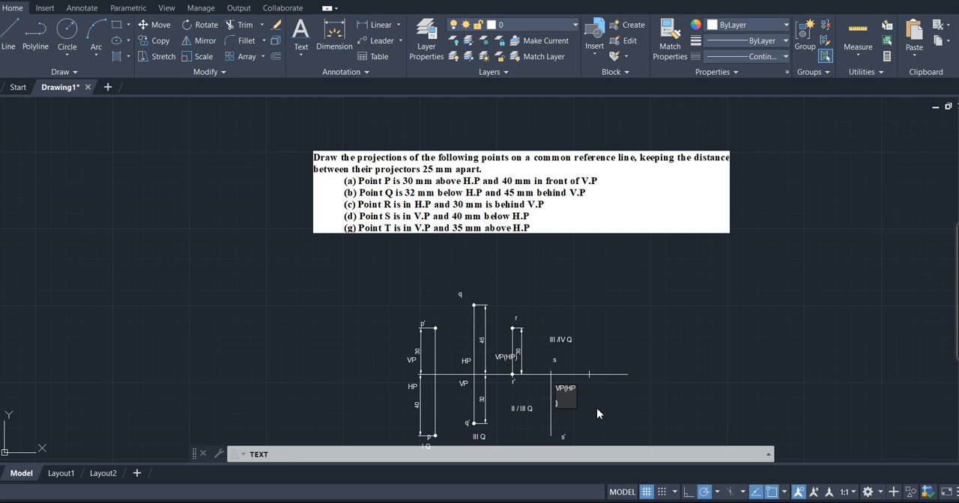
{"action": "key", "text": "BackSpace"}
{"action": "key", "text": "BackSpace"}
{"action": "key", "text": "Return"}
{"action": "key", "text": "Return"}
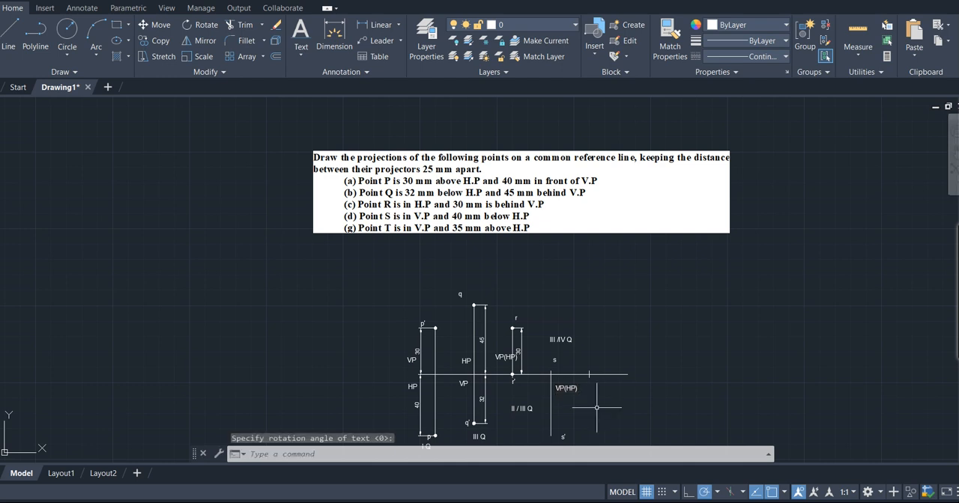
- Place donuts with inside diameter 0.1 and outside diameter 2.0 at both ends of S's projector, marking s' and s
{"action": "type", "text": "DEONUT"}
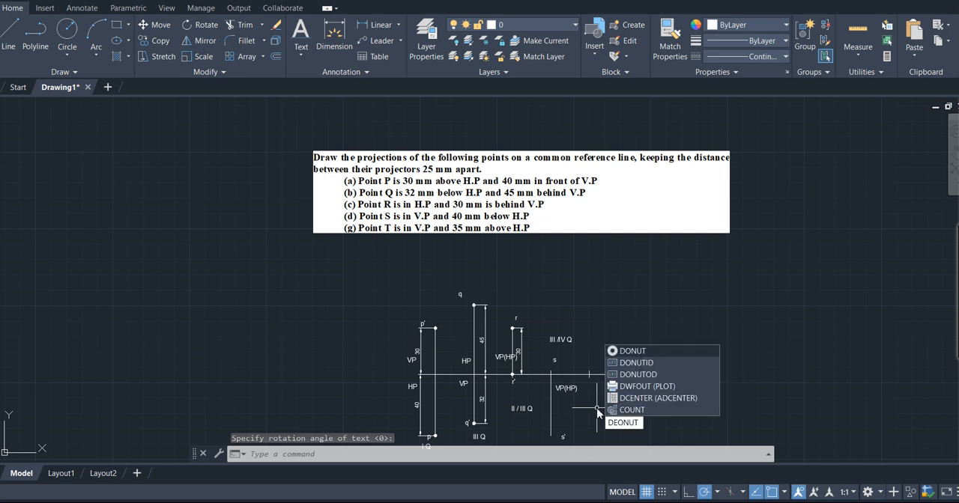
{"action": "left_click", "coordinate": [639, 349]}
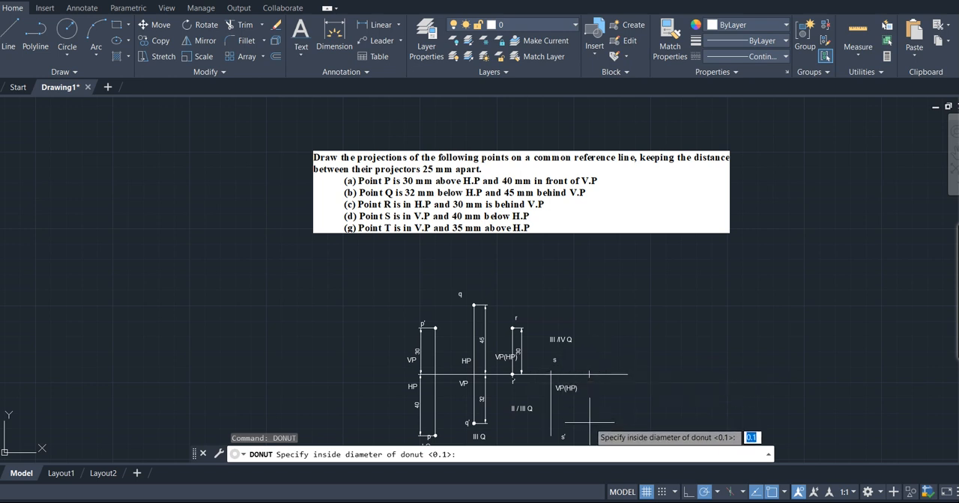
{"action": "key", "text": "Return"}
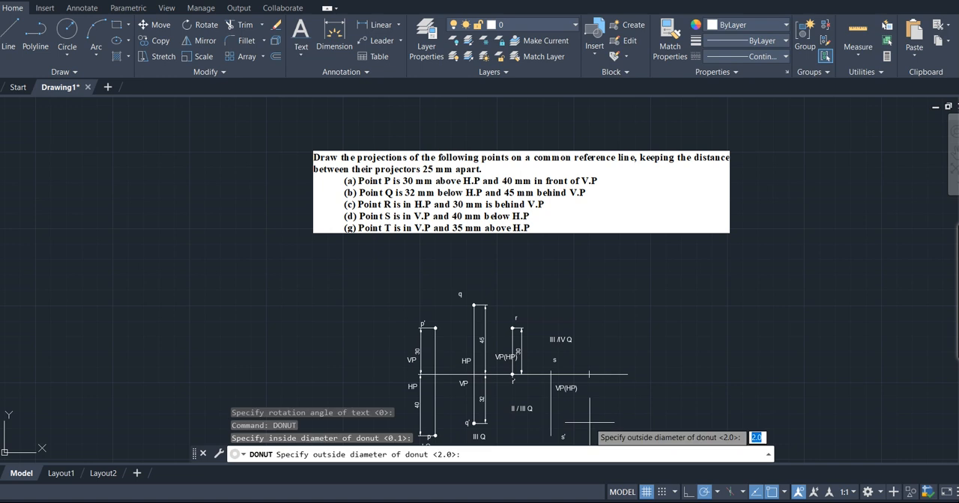
{"action": "key", "text": "Return"}
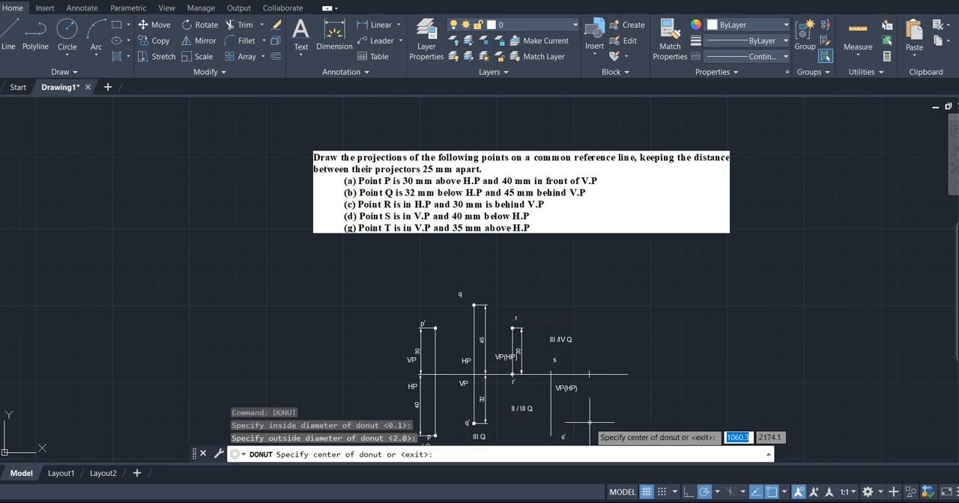
{"action": "left_click", "coordinate": [551, 435]}
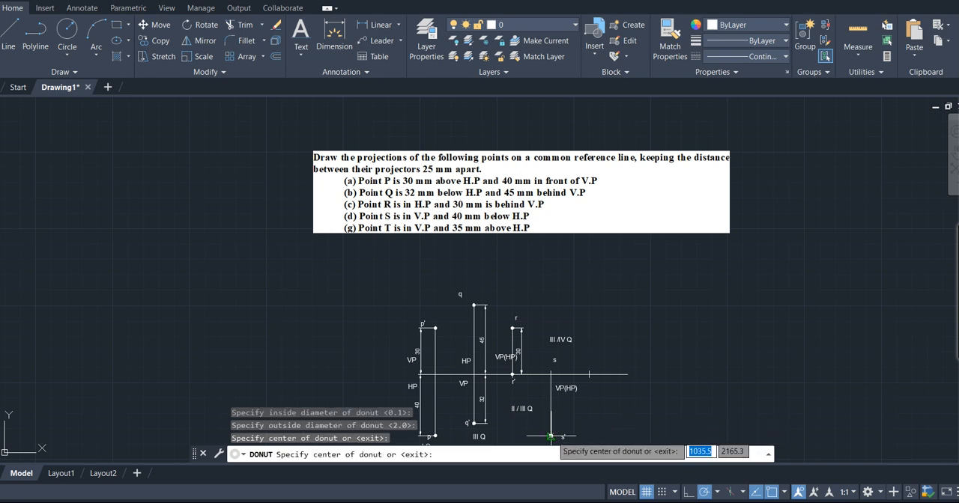
{"action": "left_click", "coordinate": [551, 375]}
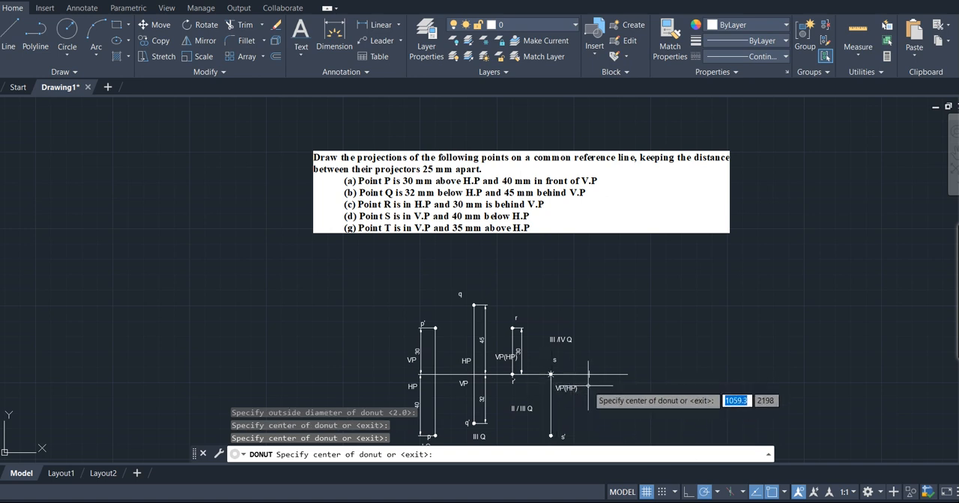
{"action": "left_click", "coordinate": [375, 24]}
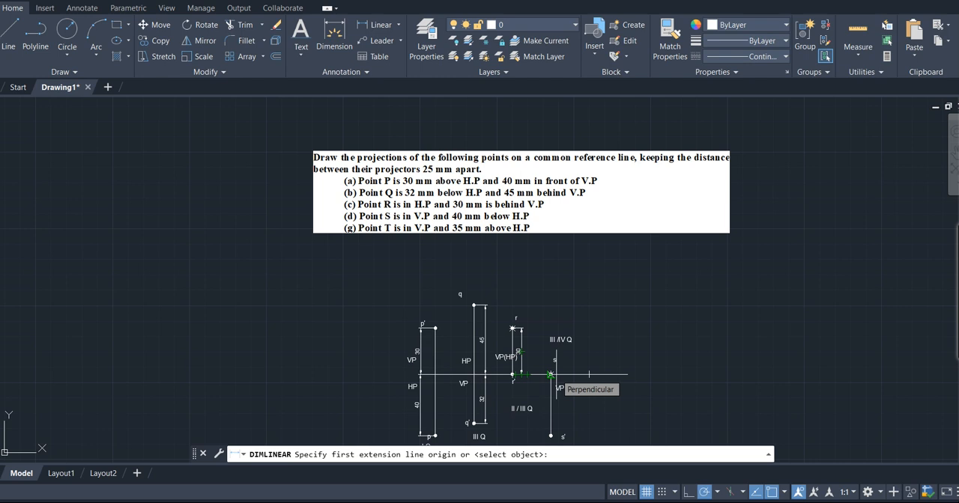
{"action": "scroll", "coordinate": [572, 361], "scroll_direction": "up", "scroll_amount": 2}
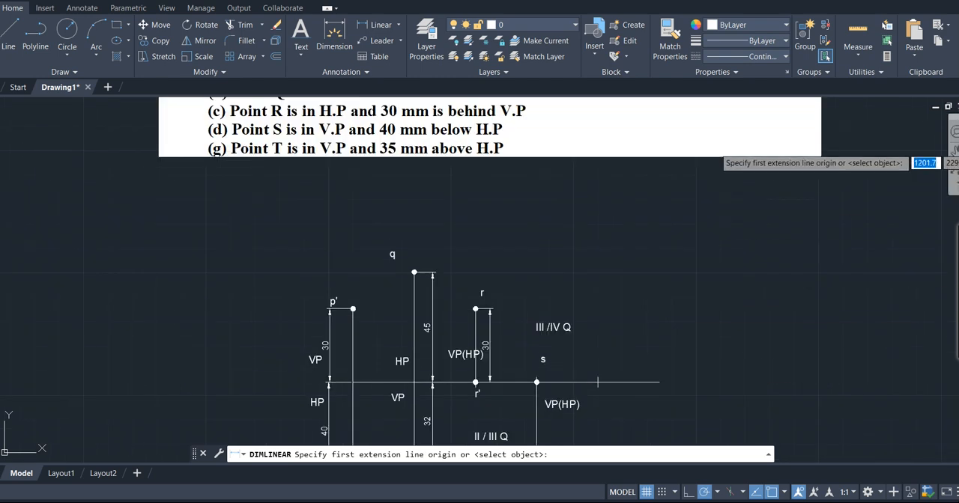
{"action": "left_click", "coordinate": [954, 150]}
{"action": "left_click_drag", "start_coordinate": [636, 390], "coordinate": [607, 244]}
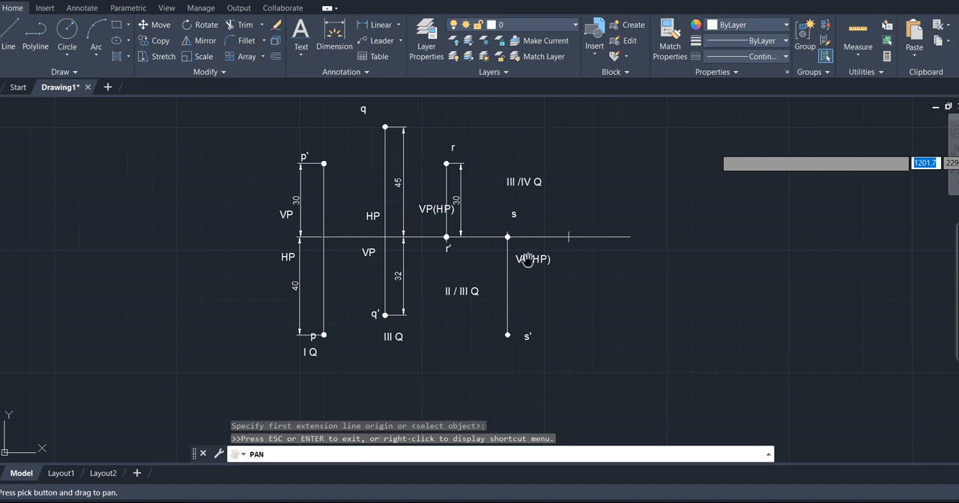
{"action": "left_click", "coordinate": [381, 27]}
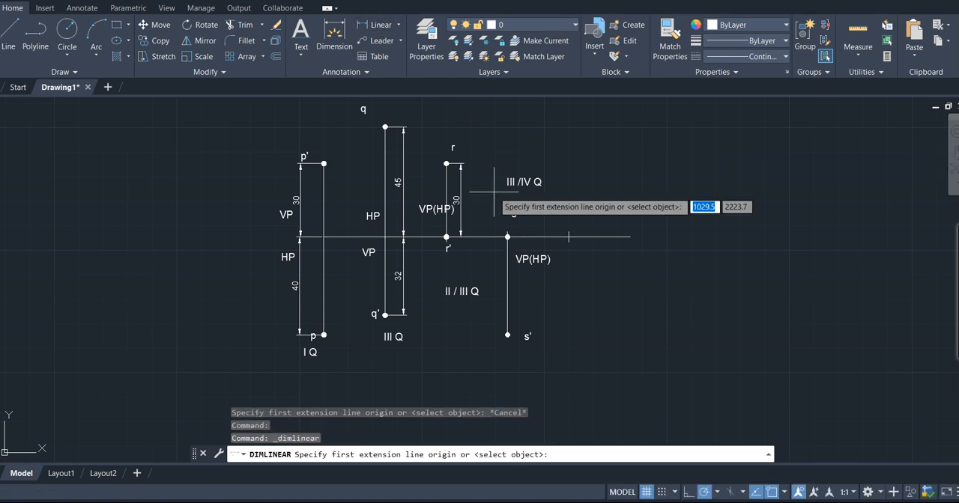
{"action": "left_click", "coordinate": [507, 237]}
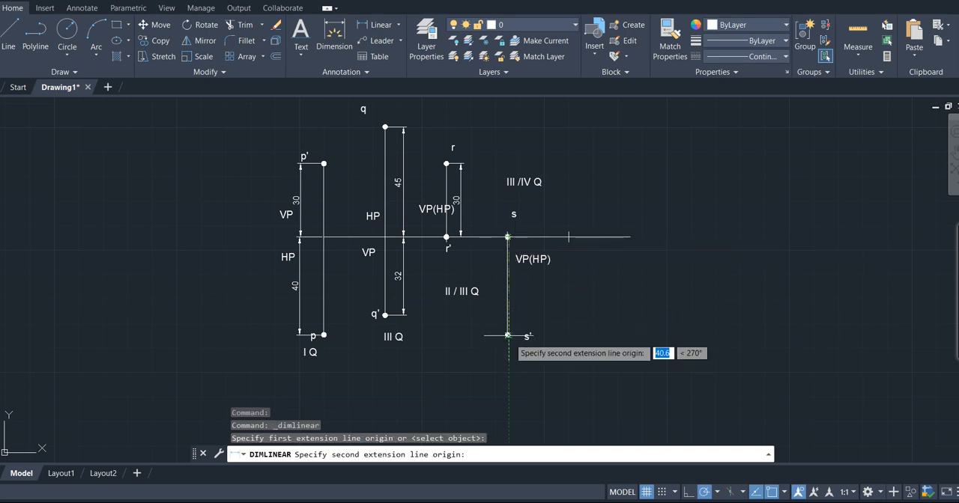
{"action": "left_click", "coordinate": [508, 335]}
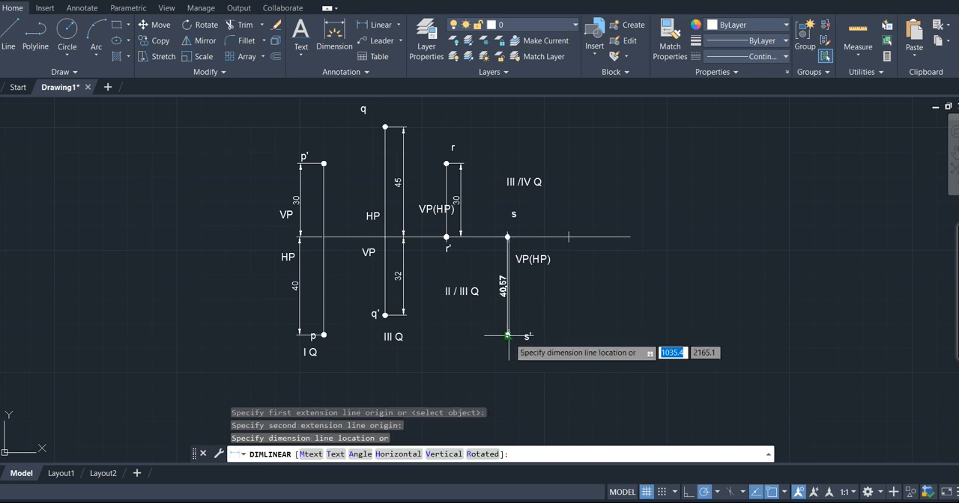
{"action": "key", "text": "Escape"}
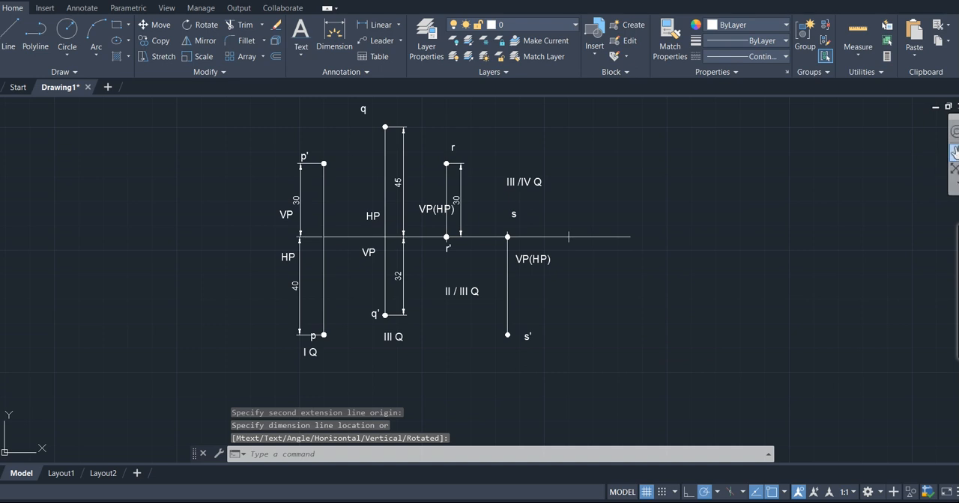
{"action": "left_click", "coordinate": [955, 151]}
{"action": "left_click_drag", "start_coordinate": [645, 275], "coordinate": [661, 257]}
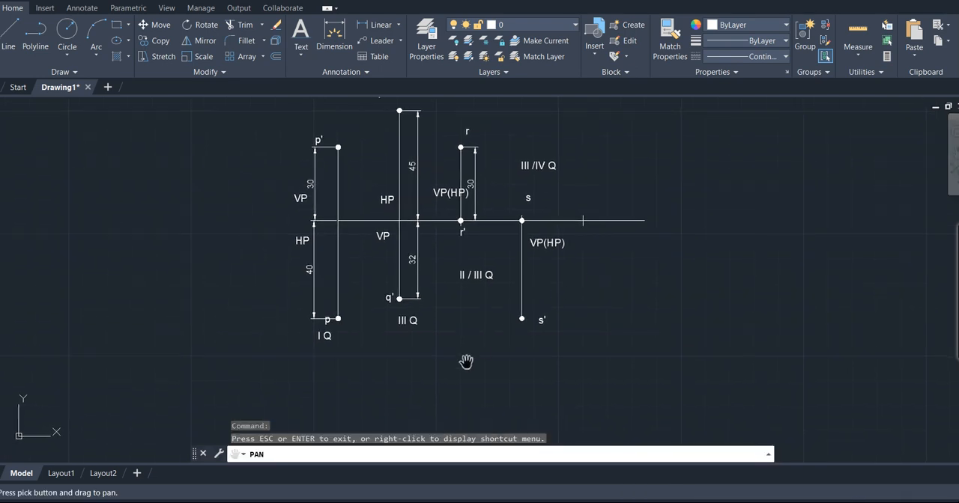
{"action": "scroll", "coordinate": [466, 363], "scroll_direction": "up", "scroll_amount": 4}
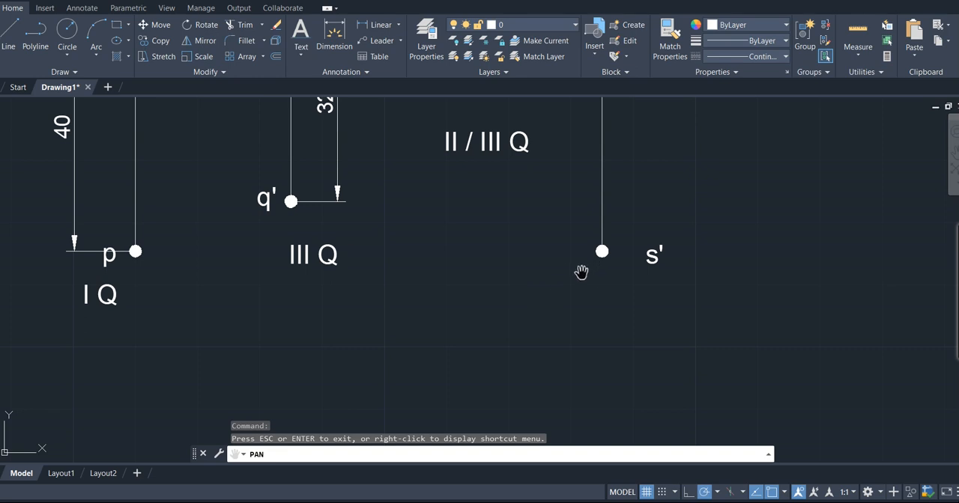
{"action": "scroll", "coordinate": [569, 279], "scroll_direction": "down", "scroll_amount": 2}
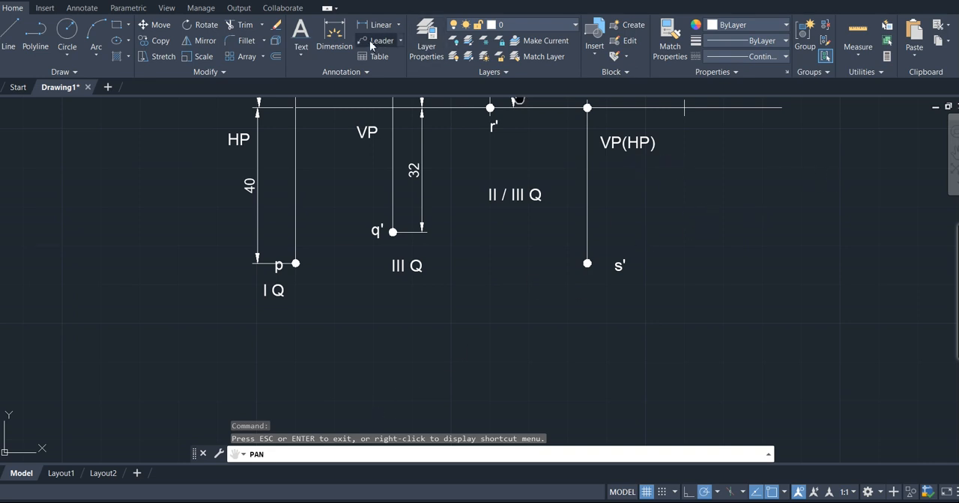
{"action": "left_click", "coordinate": [380, 25]}
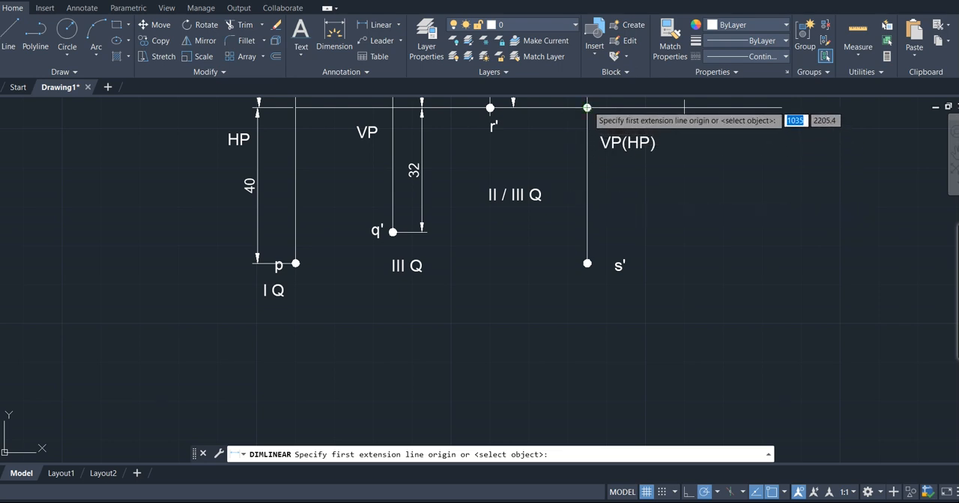
{"action": "left_click", "coordinate": [587, 107]}
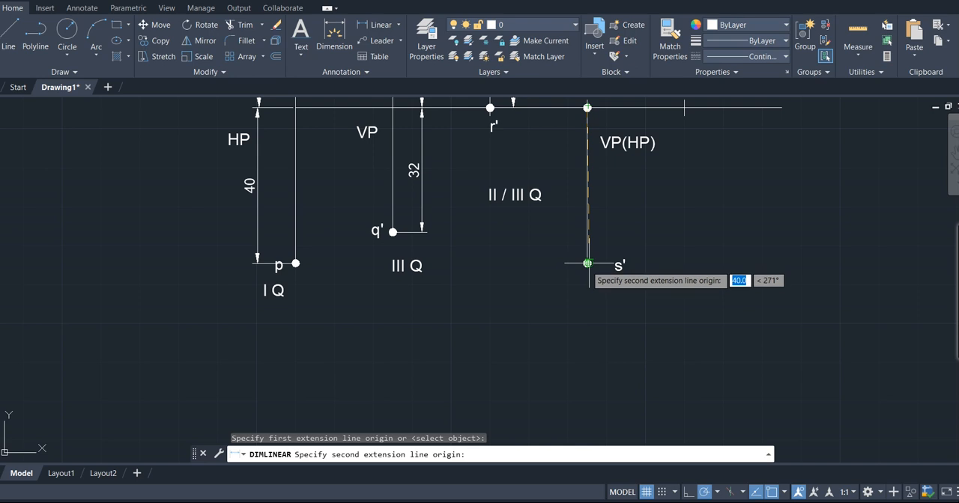
{"action": "left_click", "coordinate": [586, 264]}
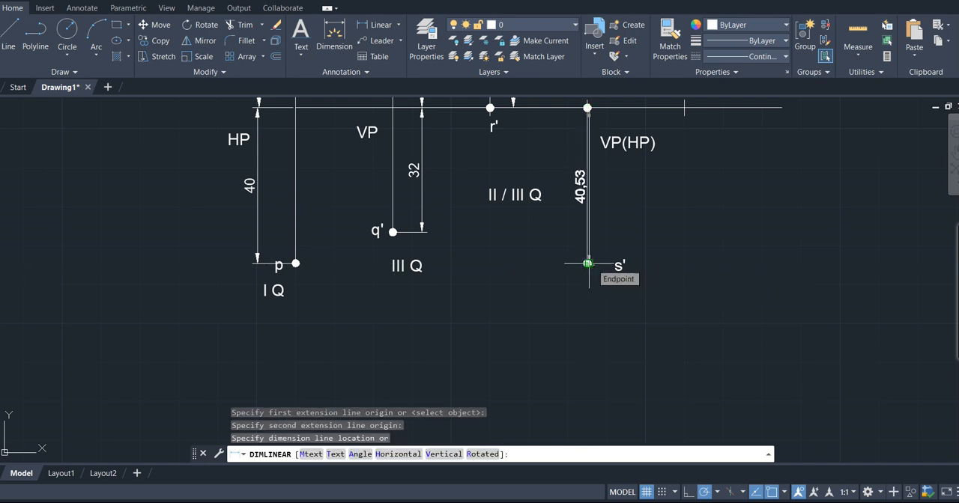
{"action": "key", "text": "Escape"}
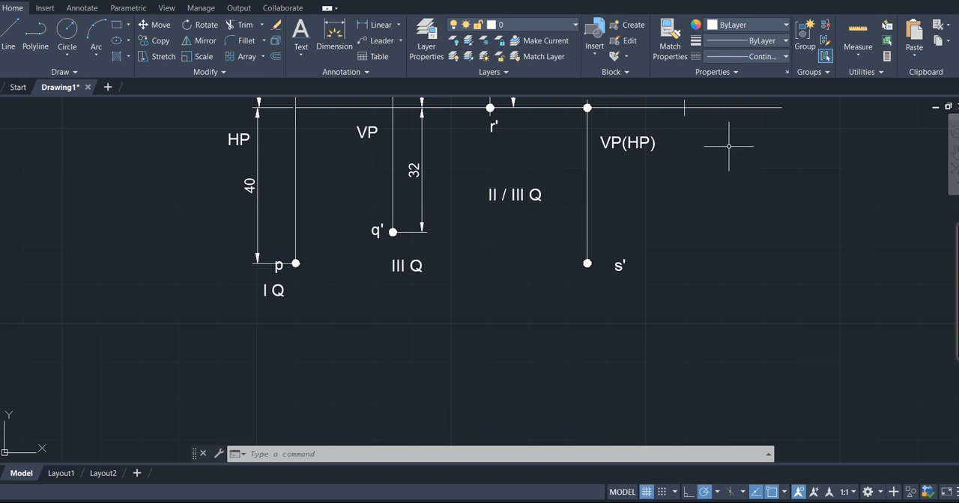
- Add a vertical linear dimension between the reference line and s', placed just to the right of S's projector
{"action": "scroll", "coordinate": [728, 146], "scroll_direction": "up", "scroll_amount": 4}
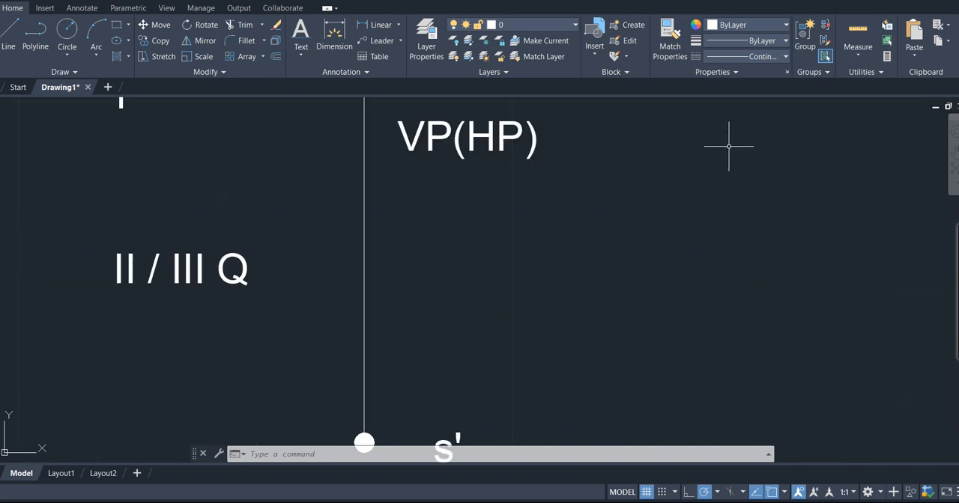
{"action": "scroll", "coordinate": [729, 146], "scroll_direction": "down", "scroll_amount": 2}
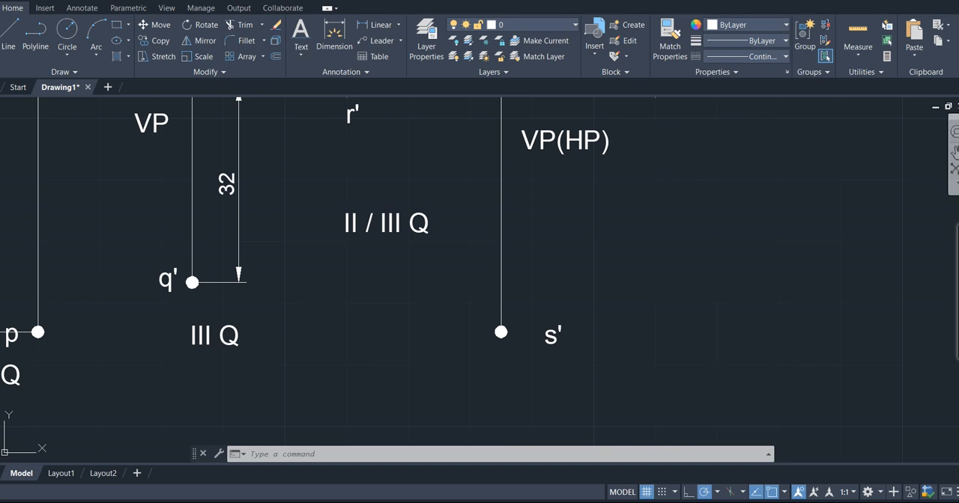
{"action": "left_click", "coordinate": [953, 153]}
{"action": "left_click_drag", "start_coordinate": [772, 174], "coordinate": [772, 210]}
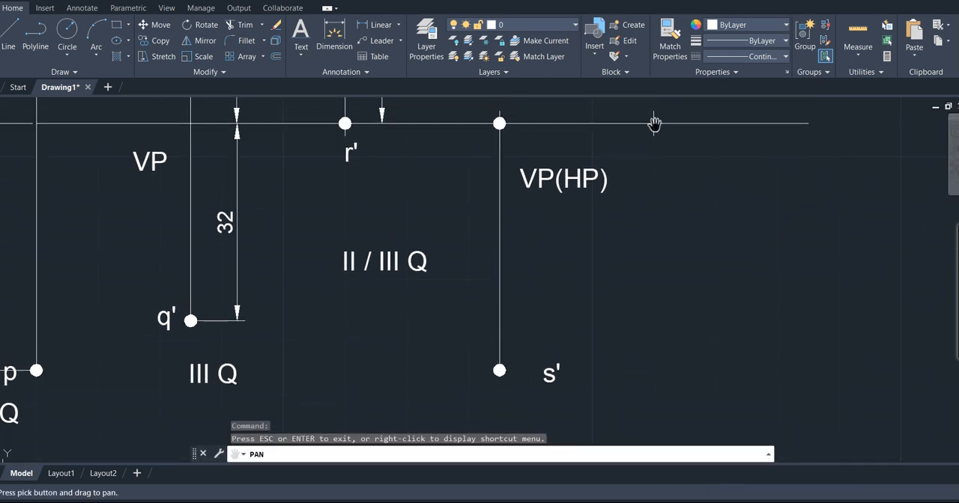
{"action": "left_click", "coordinate": [384, 26]}
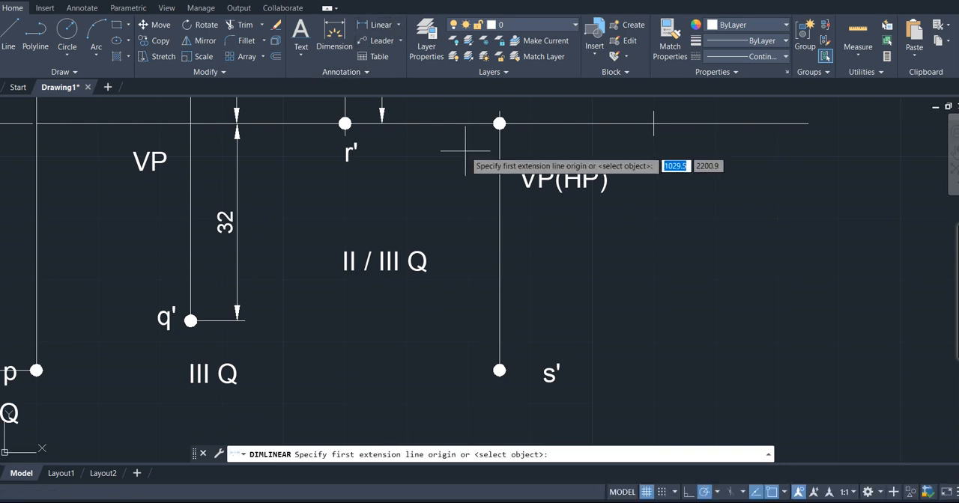
{"action": "left_click", "coordinate": [499, 123]}
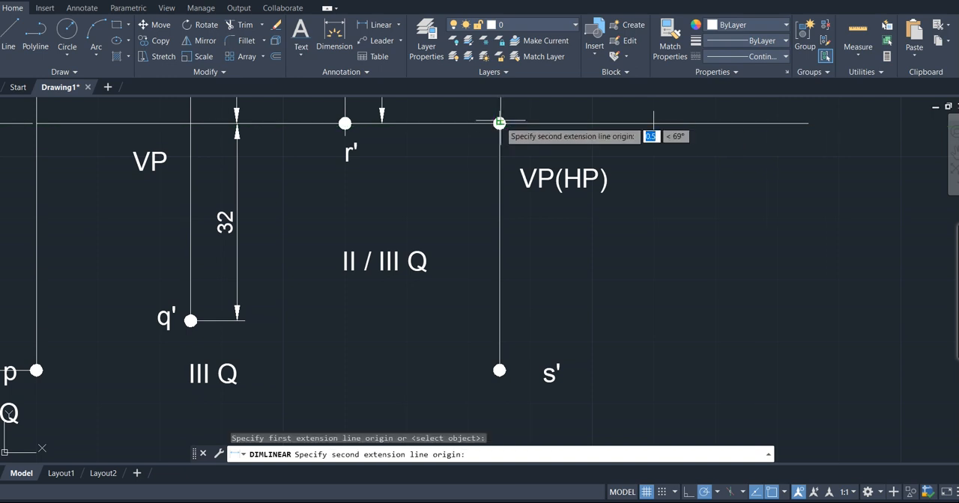
{"action": "left_click", "coordinate": [499, 370]}
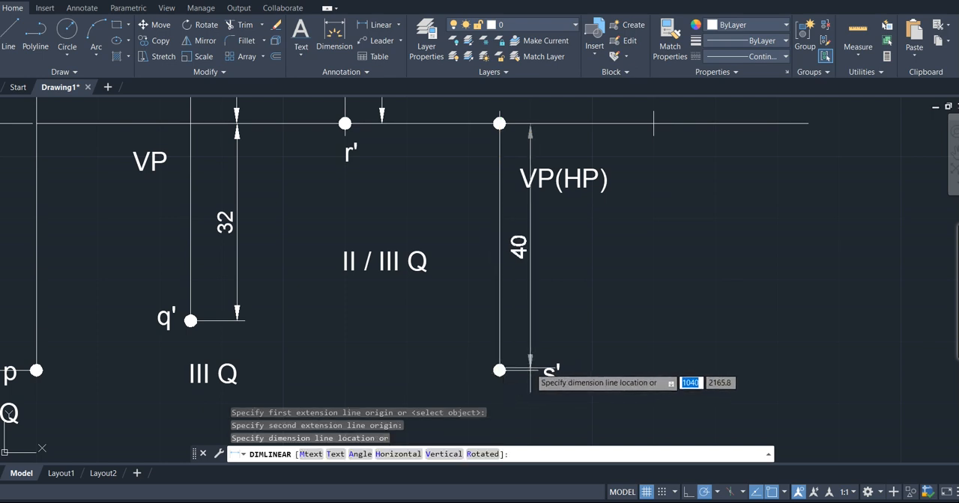
{"action": "left_click", "coordinate": [525, 373]}
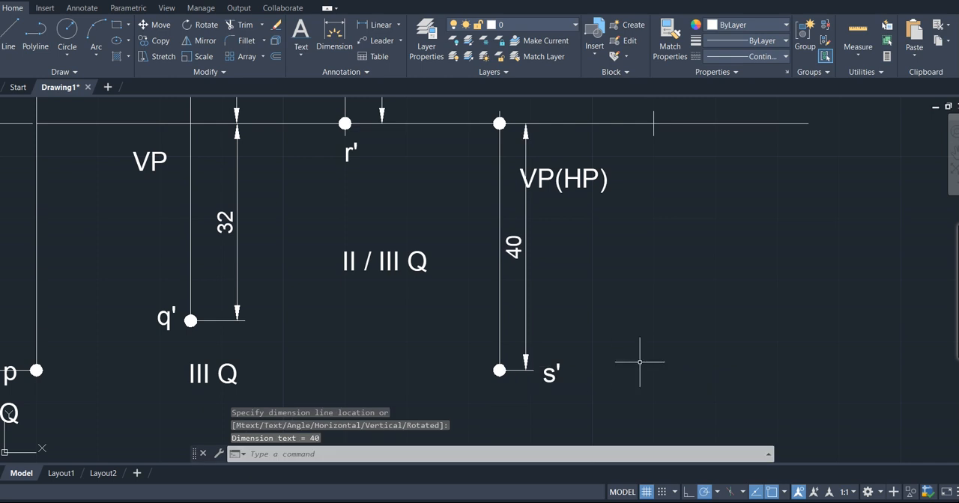
- Review the given conditions for point T in the problem statement above the drawing
{"action": "key", "text": "Return"}
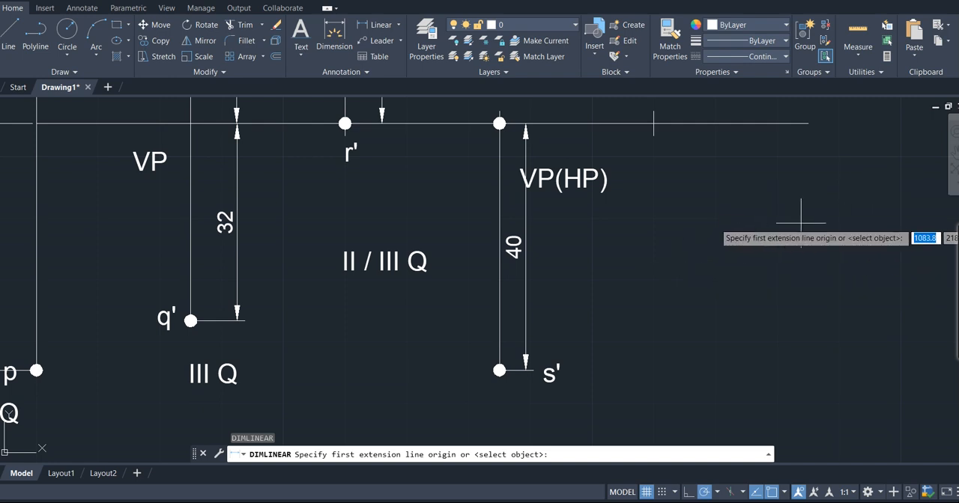
{"action": "key", "text": "Return"}
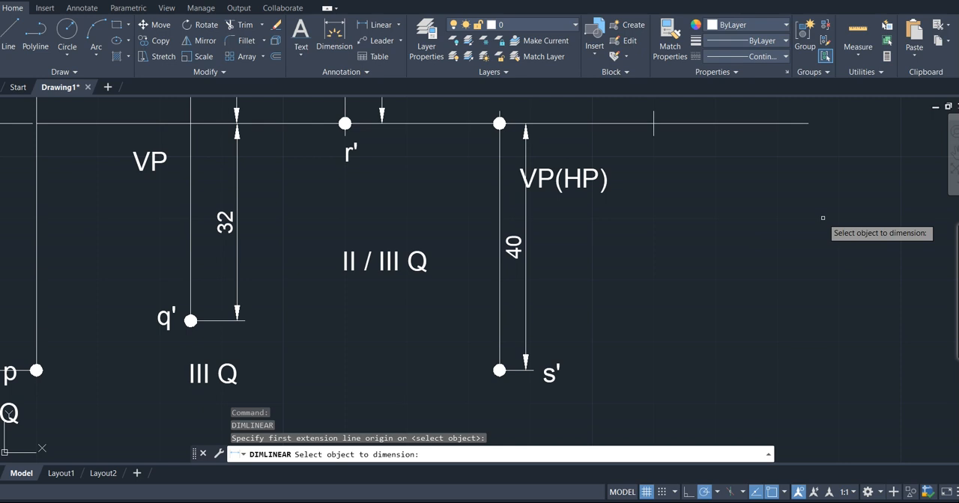
{"action": "scroll", "coordinate": [626, 291], "scroll_direction": "down", "scroll_amount": 10}
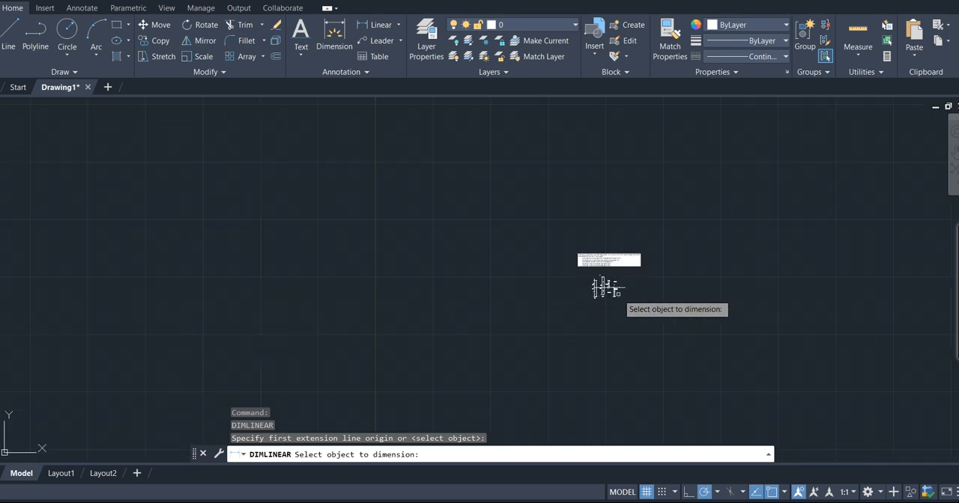
{"action": "scroll", "coordinate": [618, 293], "scroll_direction": "up", "scroll_amount": 10}
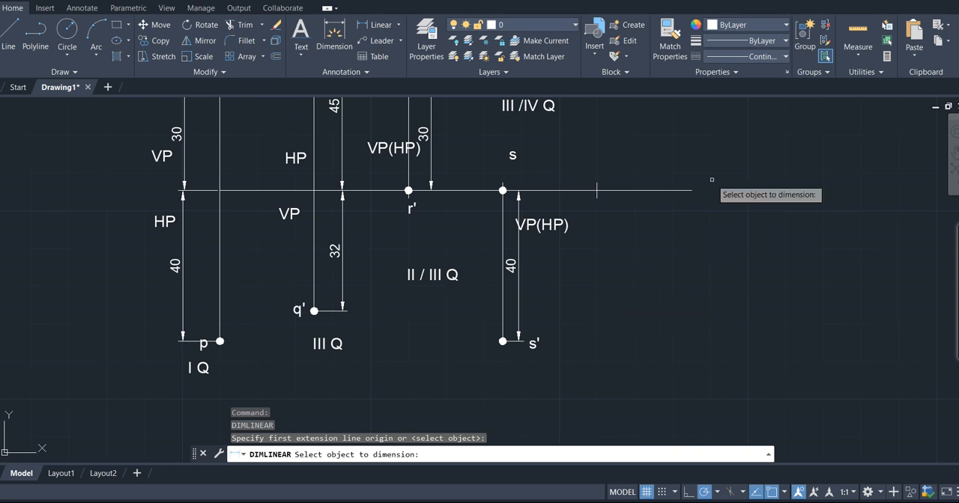
{"action": "scroll", "coordinate": [647, 215], "scroll_direction": "down", "scroll_amount": 2}
{"action": "scroll", "coordinate": [647, 216], "scroll_direction": "down", "scroll_amount": 2}
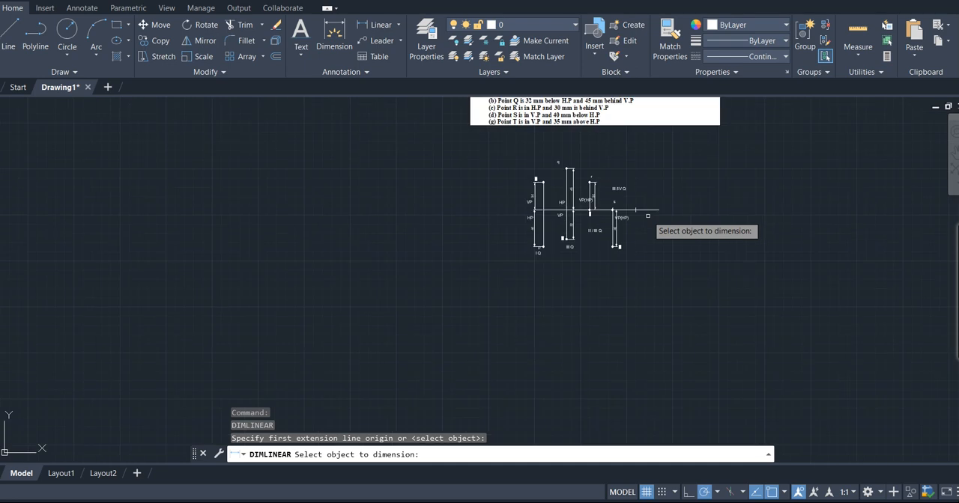
{"action": "left_click", "coordinate": [954, 149]}
{"action": "mouse_move", "coordinate": [809, 182]}
{"action": "left_mouse_down"}
{"action": "mouse_move", "coordinate": [756, 247]}
{"action": "mouse_move", "coordinate": [759, 284]}
{"action": "left_mouse_up"}
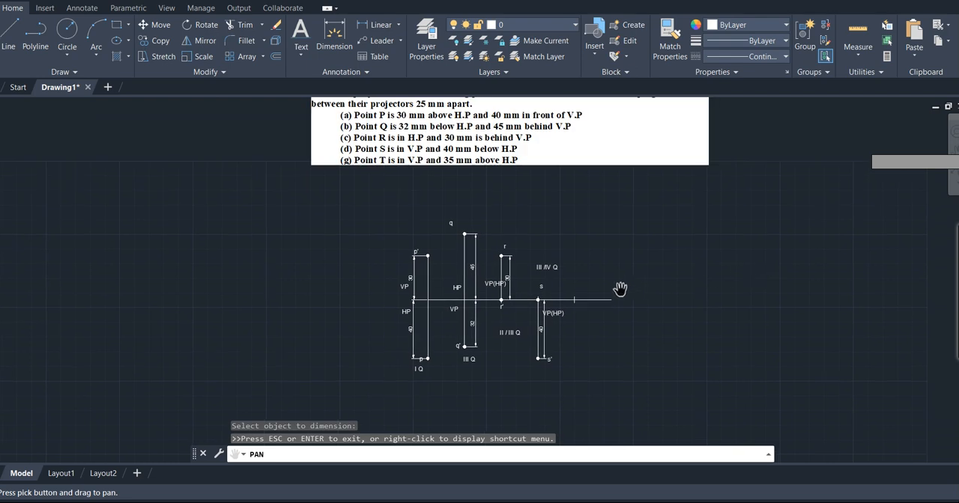
{"action": "scroll", "coordinate": [619, 289], "scroll_direction": "up", "scroll_amount": 2}
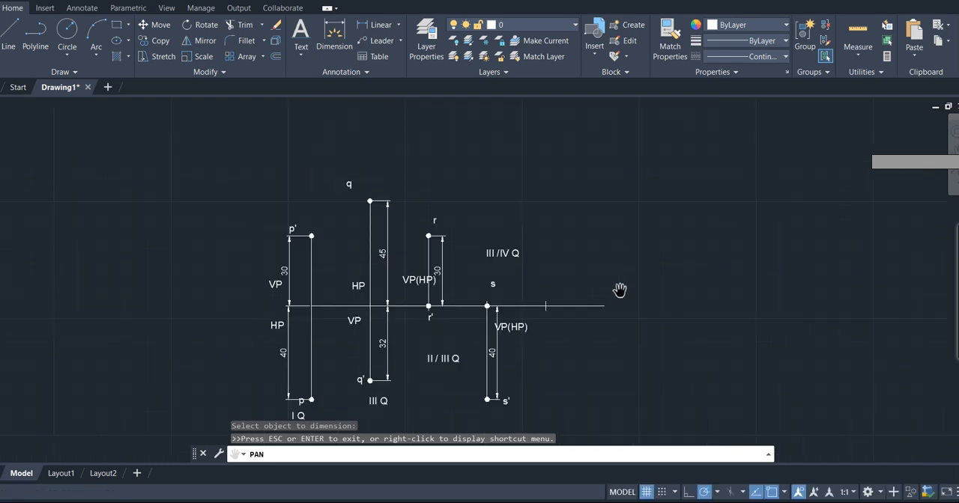
{"action": "scroll", "coordinate": [619, 290], "scroll_direction": "down", "scroll_amount": 2}
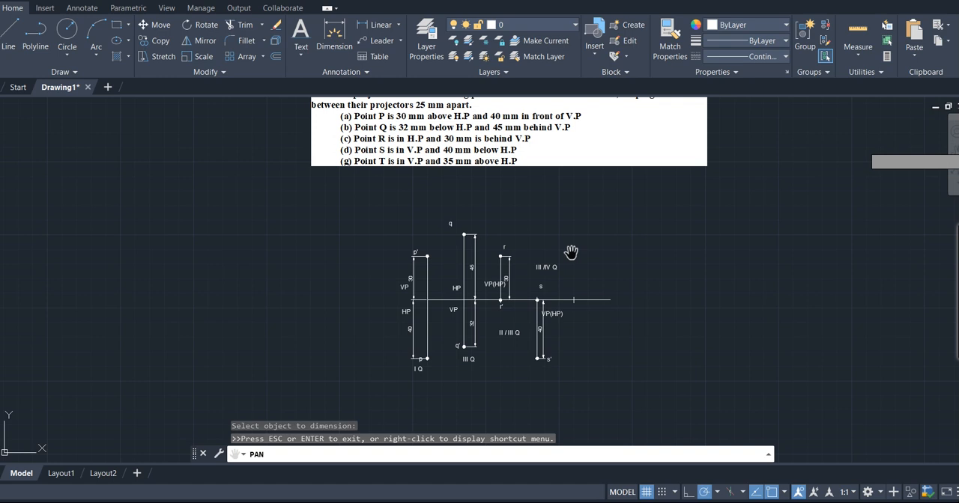
{"action": "key", "text": "Escape"}
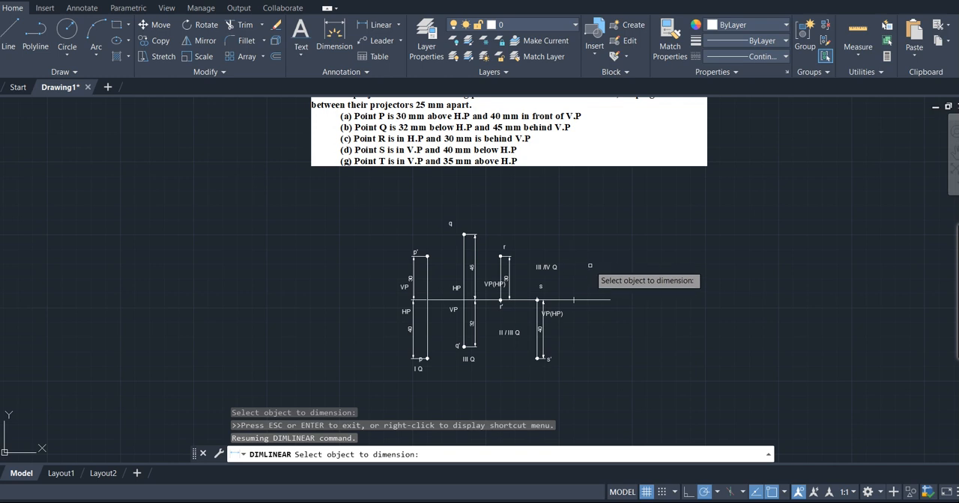
{"action": "key", "text": "Return"}
- Draw T's projector as a 35 mm line vertically upward from the remaining tick mark on the reference line
{"action": "type", "text": "l"}
{"action": "key", "text": "Return"}
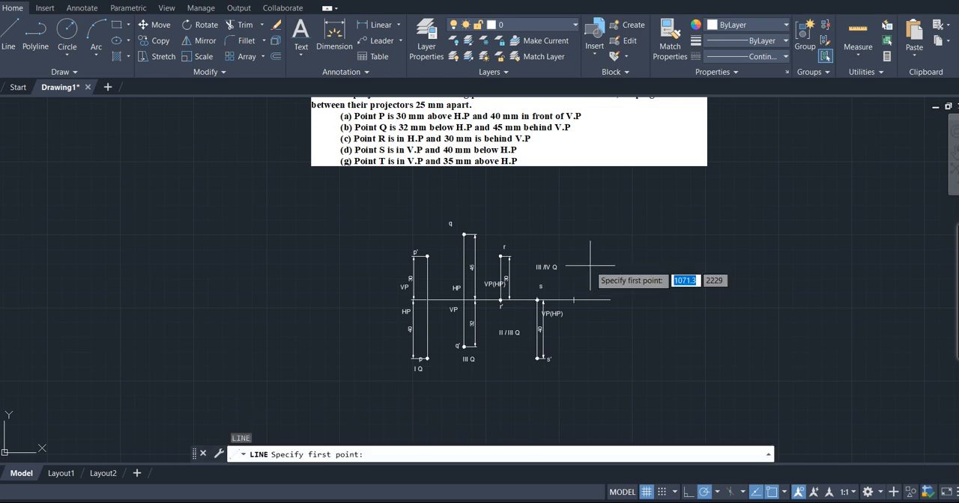
{"action": "left_click", "coordinate": [574, 299]}
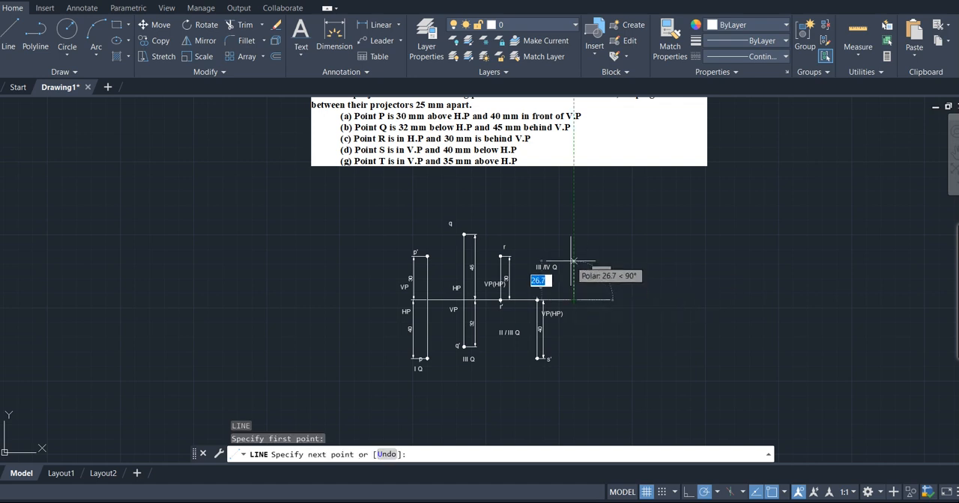
{"action": "type", "text": "35"}
{"action": "key", "text": "Return"}
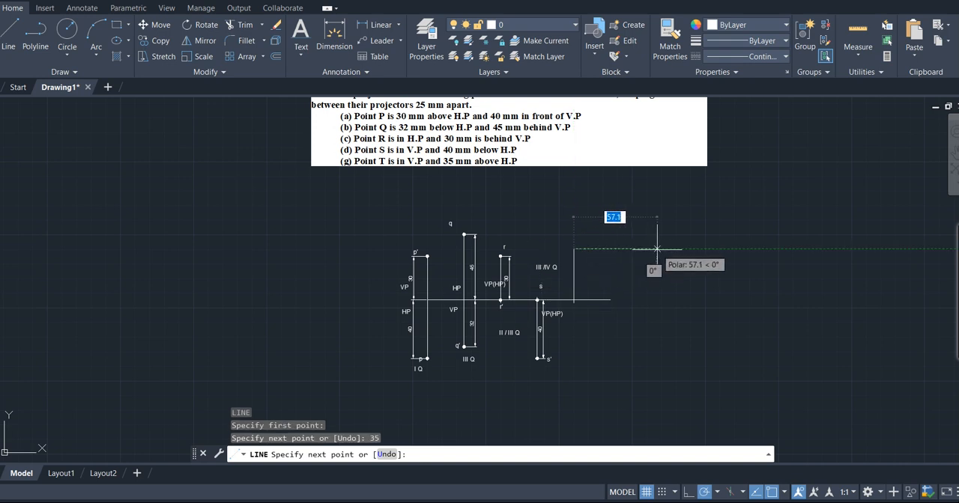
{"action": "key", "text": "Return"}
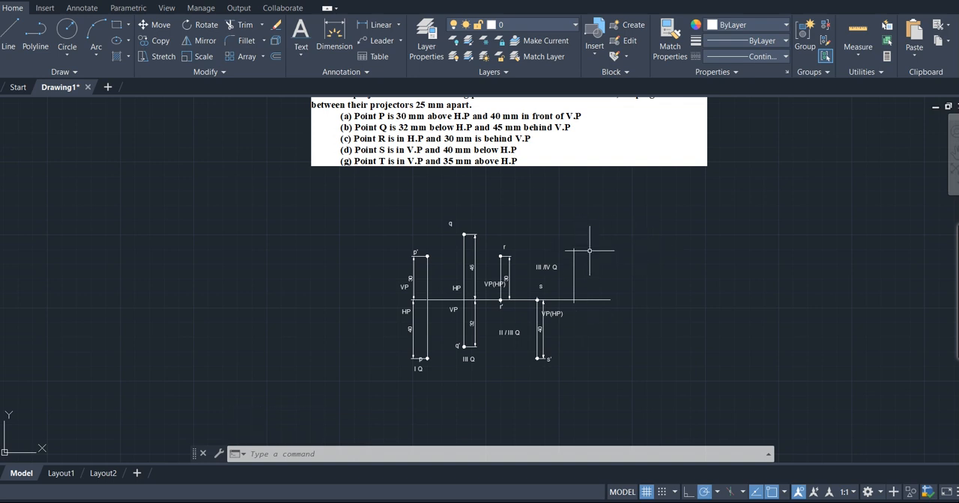
- Add single-line text labels, height 3.0 and rotation 0: "t'" above T's projector and "t" just below the reference line
{"action": "left_click", "coordinate": [303, 54]}
{"action": "left_click", "coordinate": [324, 101]}
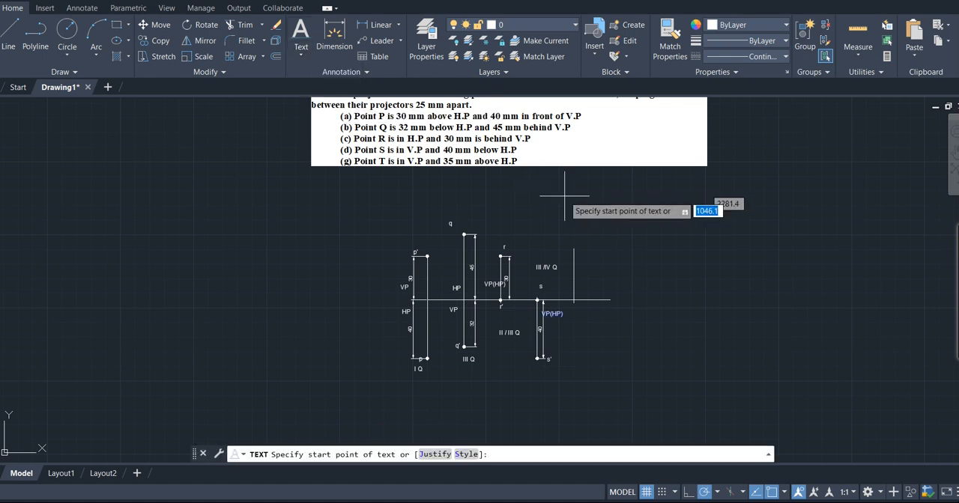
{"action": "left_click", "coordinate": [577, 240]}
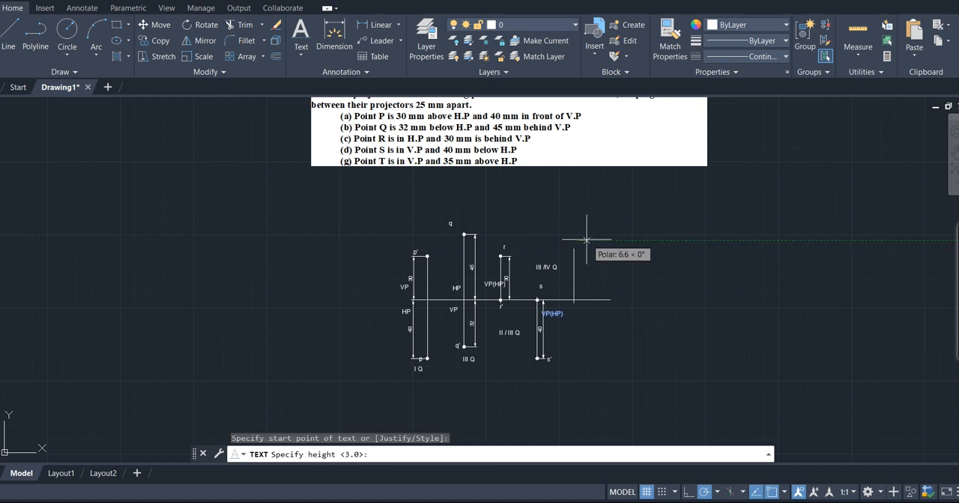
{"action": "key", "text": "Return"}
{"action": "key", "text": "Return"}
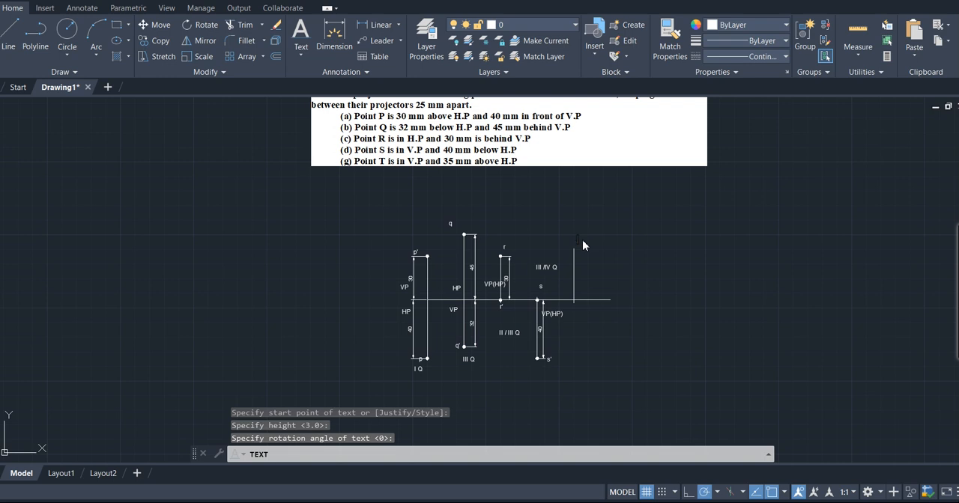
{"action": "type", "text": "t'"}
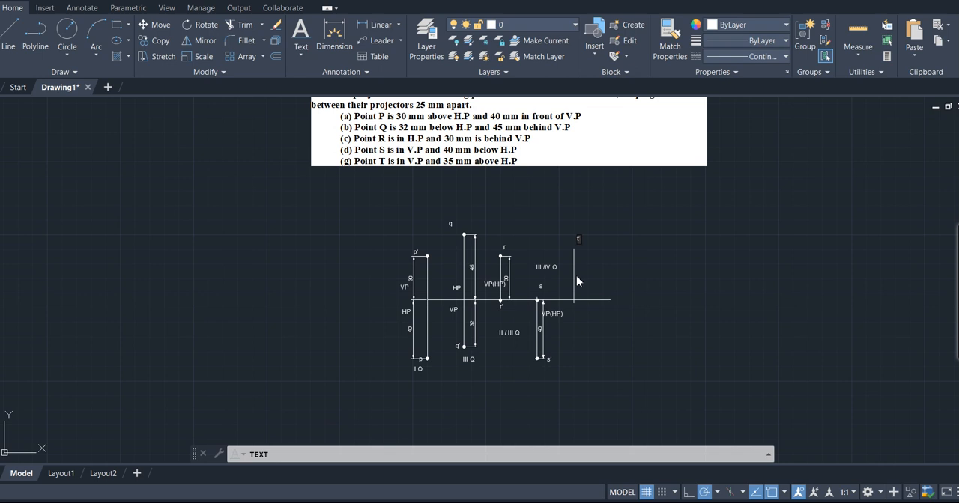
{"action": "left_click", "coordinate": [579, 308]}
{"action": "type", "text": "t"}
- Add the quadrant label "I / II Q" below the label t
{"action": "left_click", "coordinate": [582, 328]}
{"action": "type", "text": "I"}
{"action": "key", "text": "BackSpace"}
{"action": "type", "text": "I / II Q"}
- Add the plane label "VP(HP)" to the right of T's projector above the reference line and finish the text entry
{"action": "left_click", "coordinate": [593, 288]}
{"action": "type", "text": "VP(HP)"}
{"action": "key", "text": "Return"}
{"action": "key", "text": "Return"}
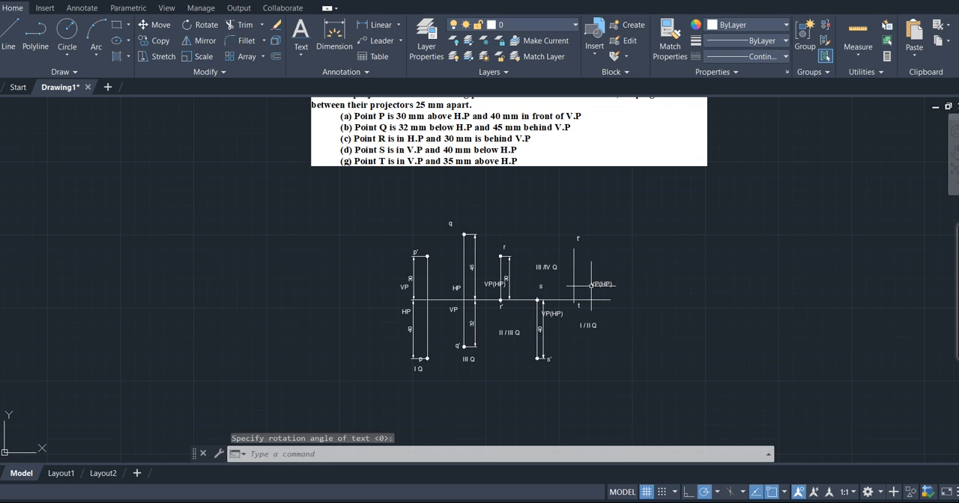
- Place donuts with inside diameter 0.1 and outside diameter 2.0 at both ends of T's projector, marking t' and t
{"action": "type", "text": "do"}
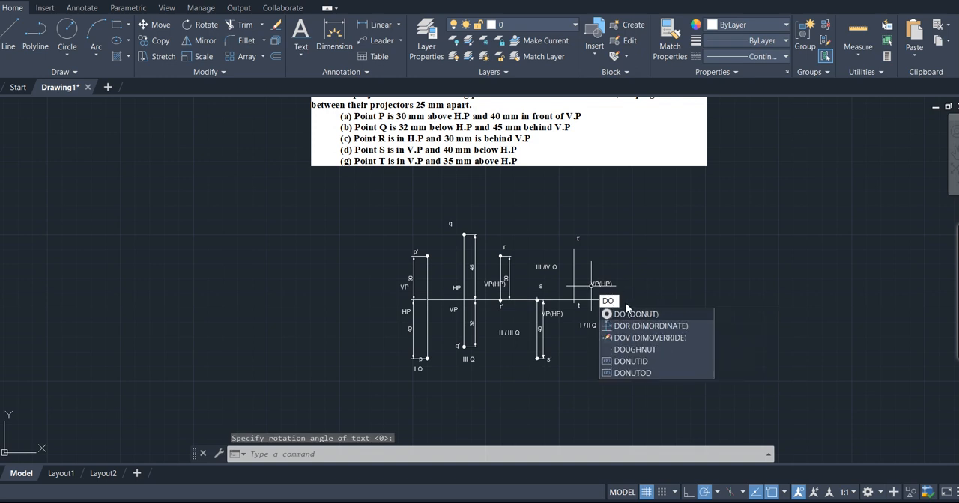
{"action": "key", "text": "Return"}
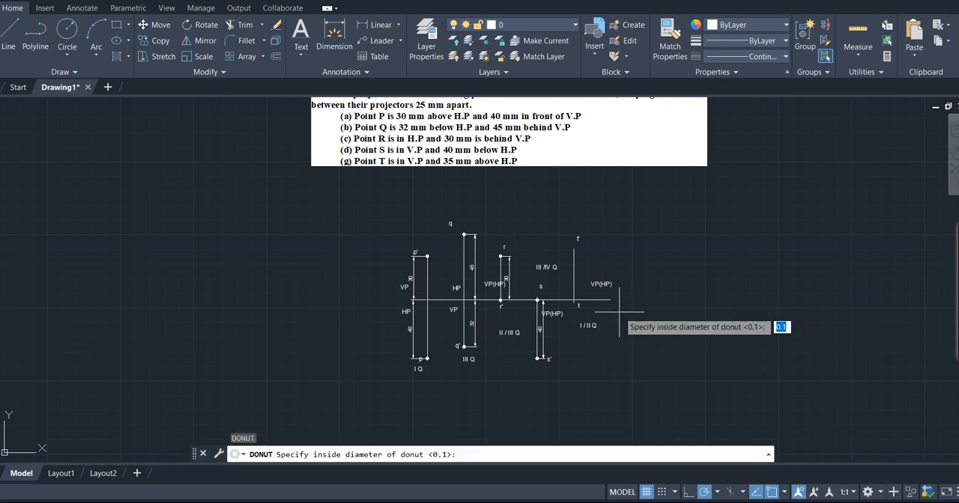
{"action": "key", "text": "Return"}
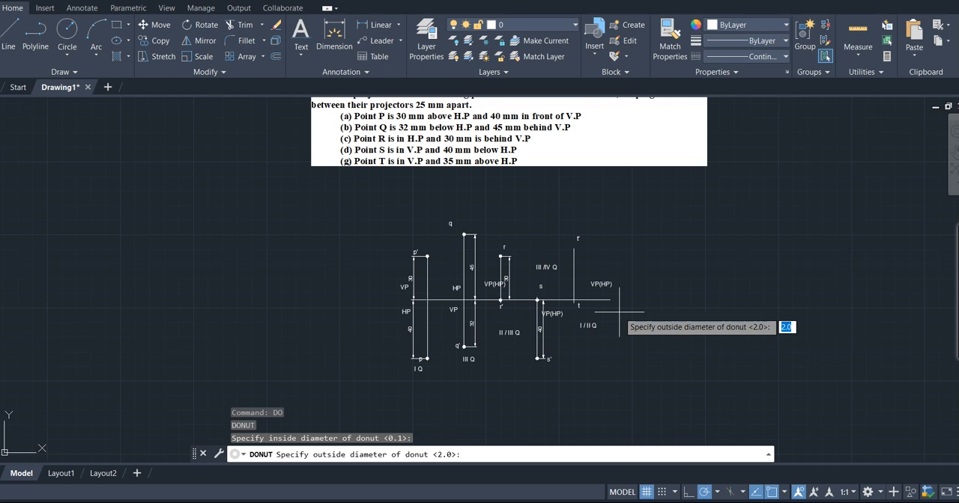
{"action": "key", "text": "Return"}
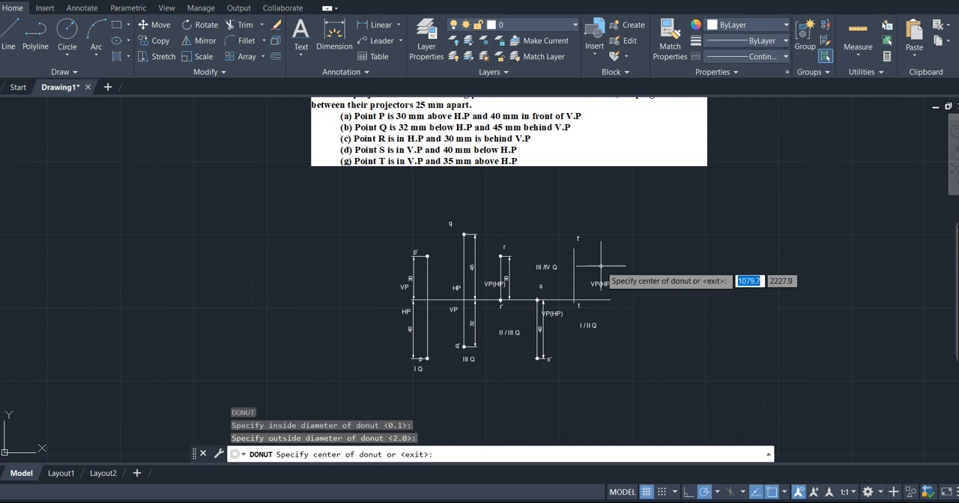
{"action": "left_click", "coordinate": [574, 248]}
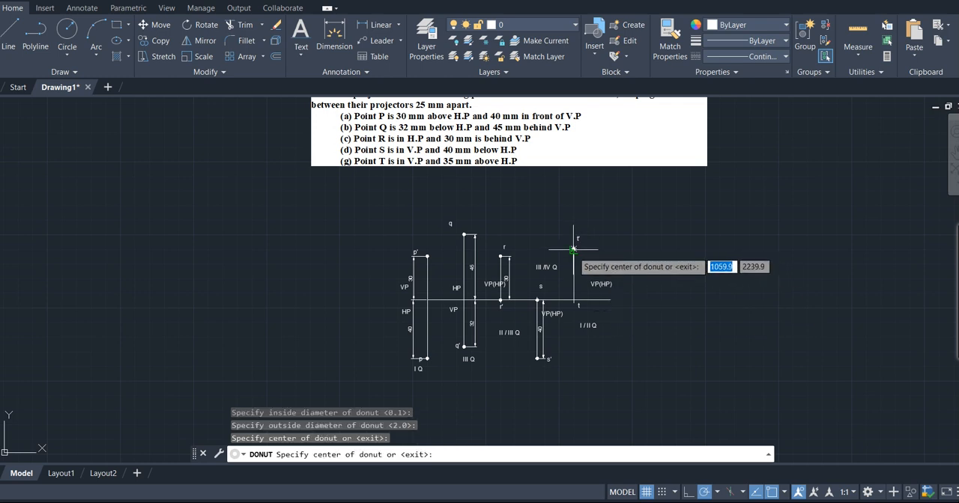
{"action": "left_click", "coordinate": [574, 301]}
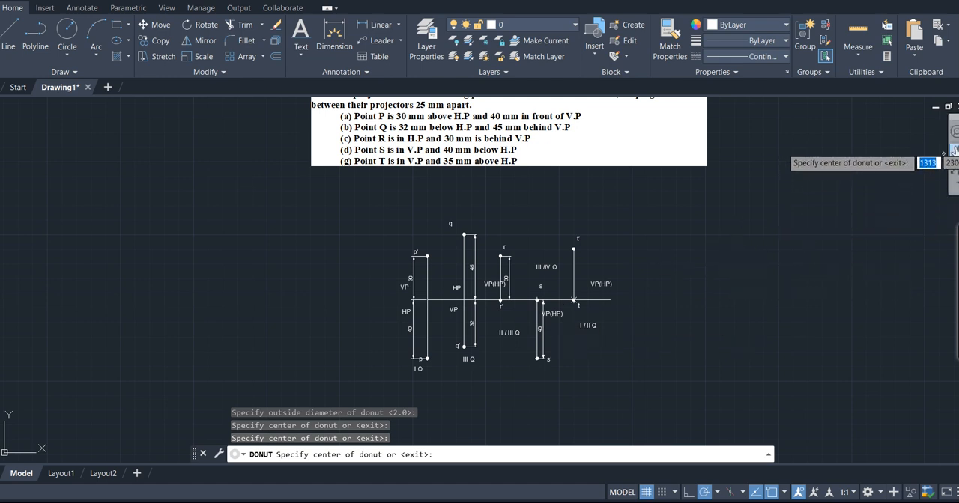
- Add a vertical linear dimension from t' to t, placing the dimension line between T's projector and its VP(HP) label
{"action": "left_click", "coordinate": [953, 150]}
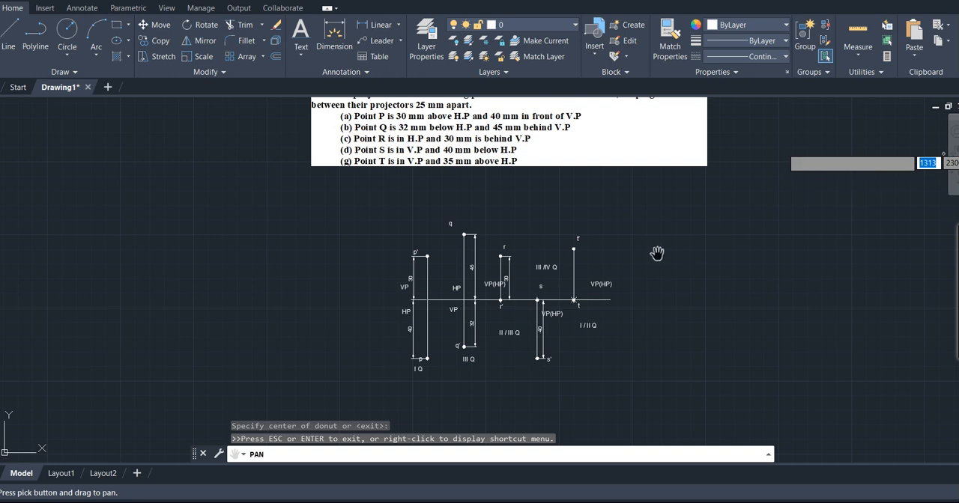
{"action": "scroll", "coordinate": [656, 254], "scroll_direction": "up", "scroll_amount": 4}
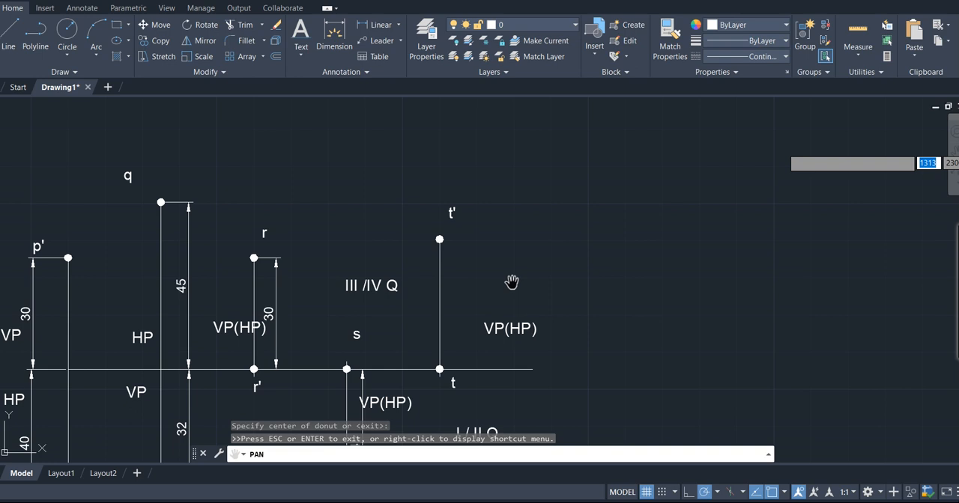
{"action": "scroll", "coordinate": [512, 281], "scroll_direction": "down", "scroll_amount": 2}
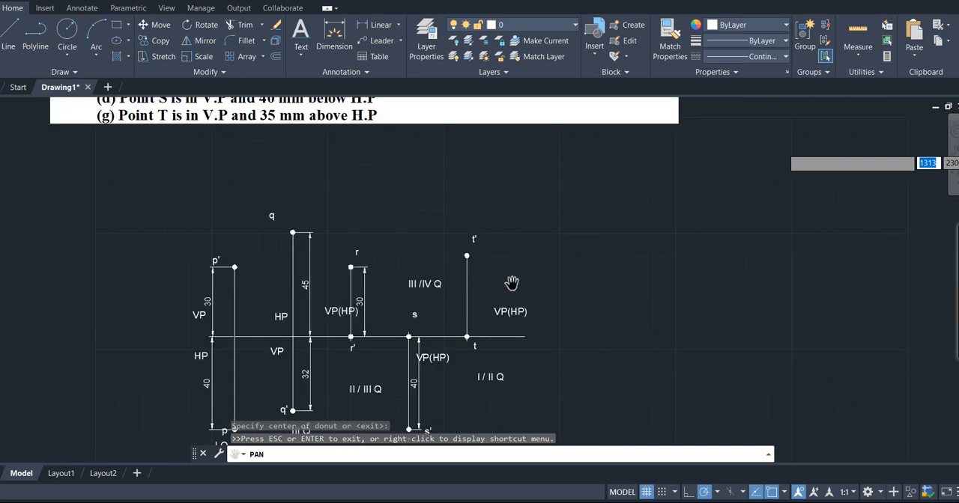
{"action": "scroll", "coordinate": [511, 283], "scroll_direction": "up", "scroll_amount": 2}
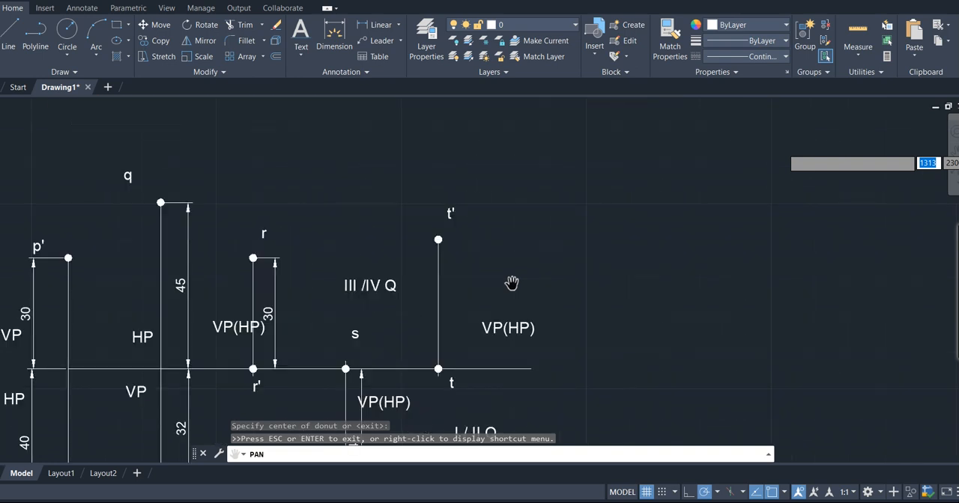
{"action": "left_click_drag", "start_coordinate": [512, 282], "coordinate": [514, 271]}
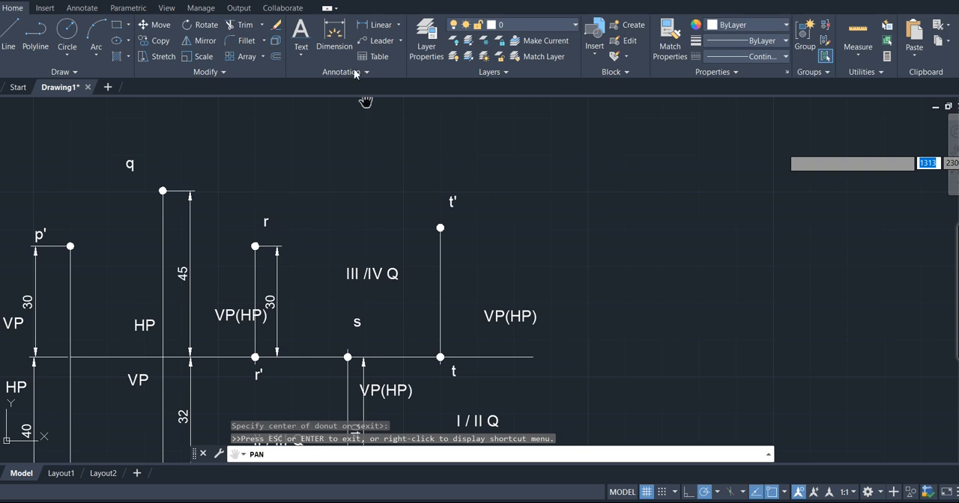
{"action": "left_click", "coordinate": [381, 28]}
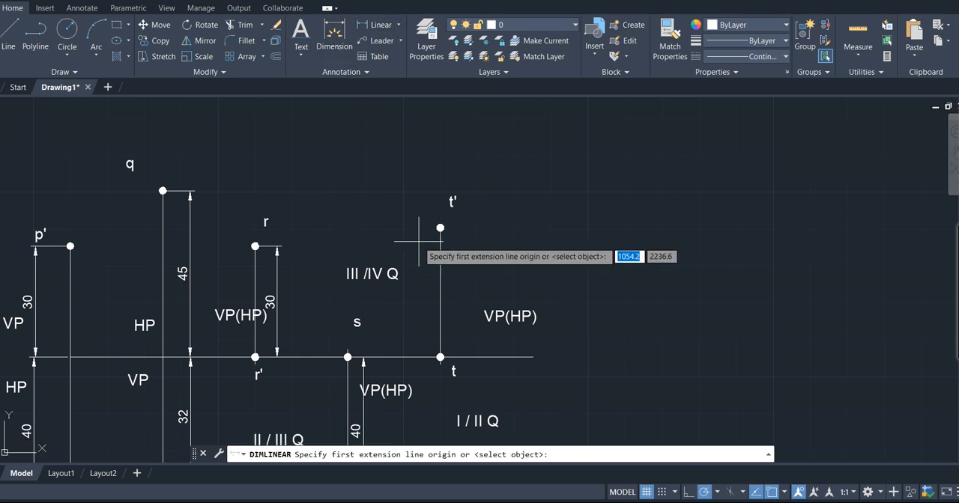
{"action": "left_click", "coordinate": [440, 228]}
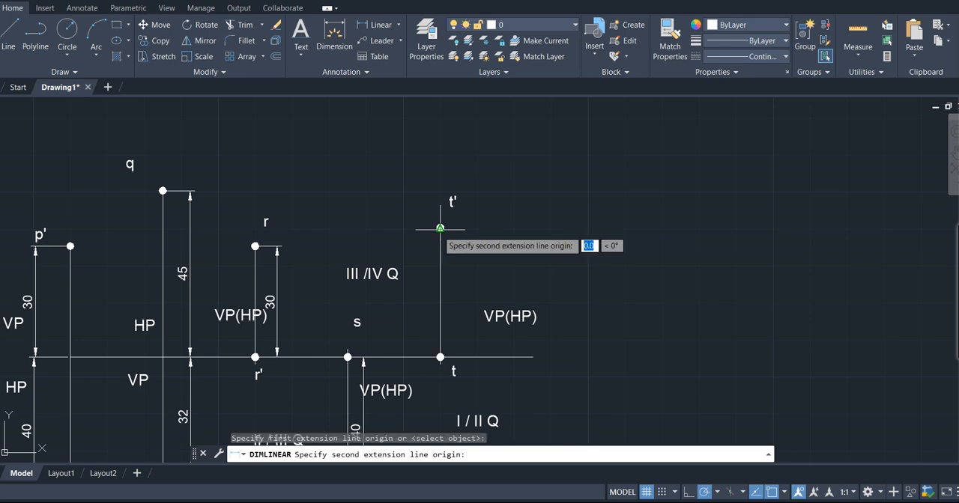
{"action": "left_click", "coordinate": [440, 357]}
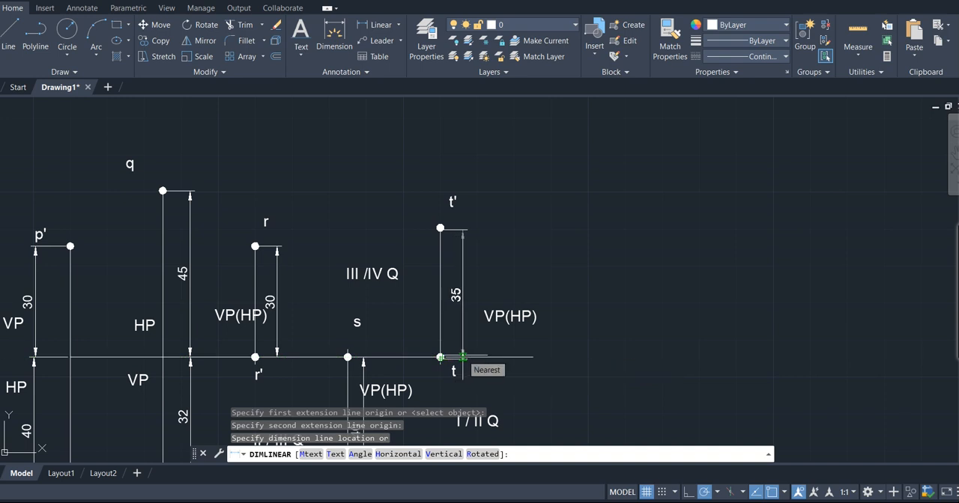
{"action": "left_click", "coordinate": [462, 357]}
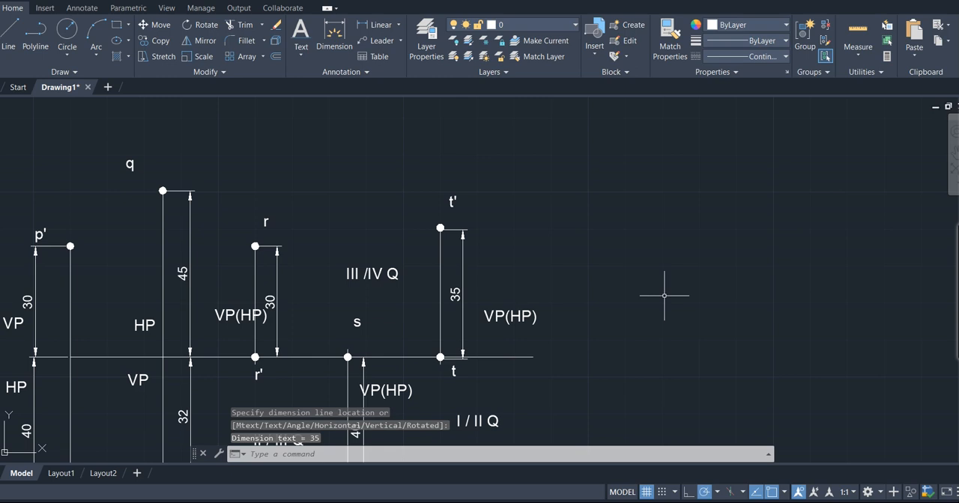
{"action": "scroll", "coordinate": [664, 296], "scroll_direction": "down", "scroll_amount": 2}
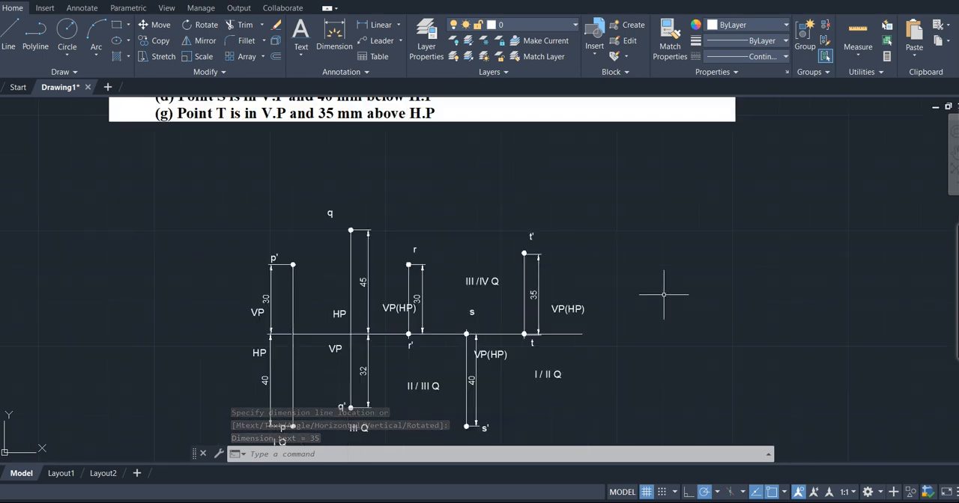